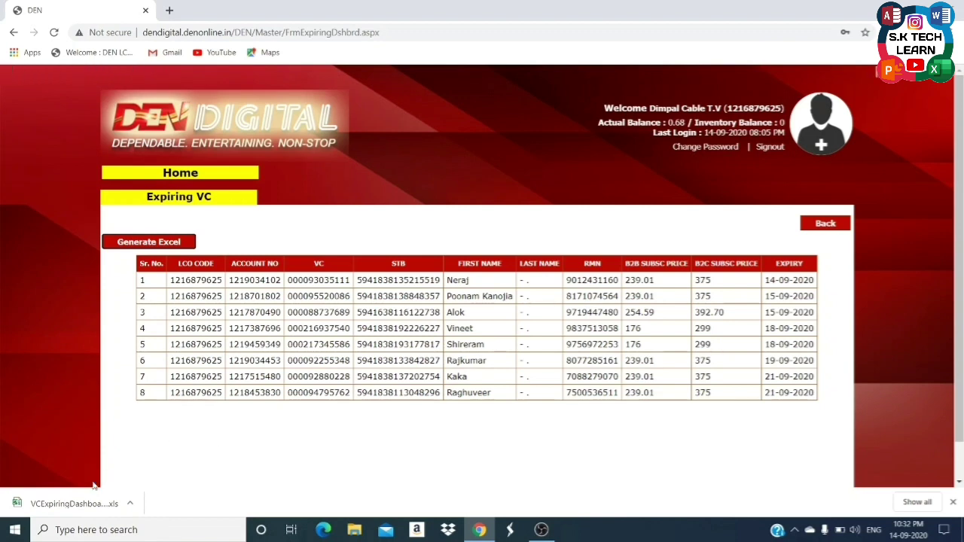
Open the downloaded VCExpiringDashboard .xls in Excel, accepting the file-format warning.
left_click(72, 504)
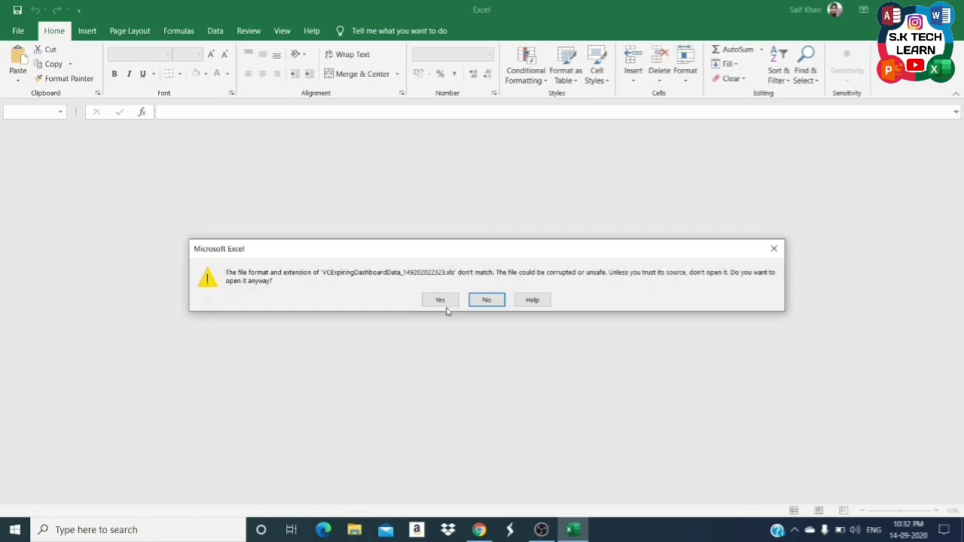
left_click(440, 301)
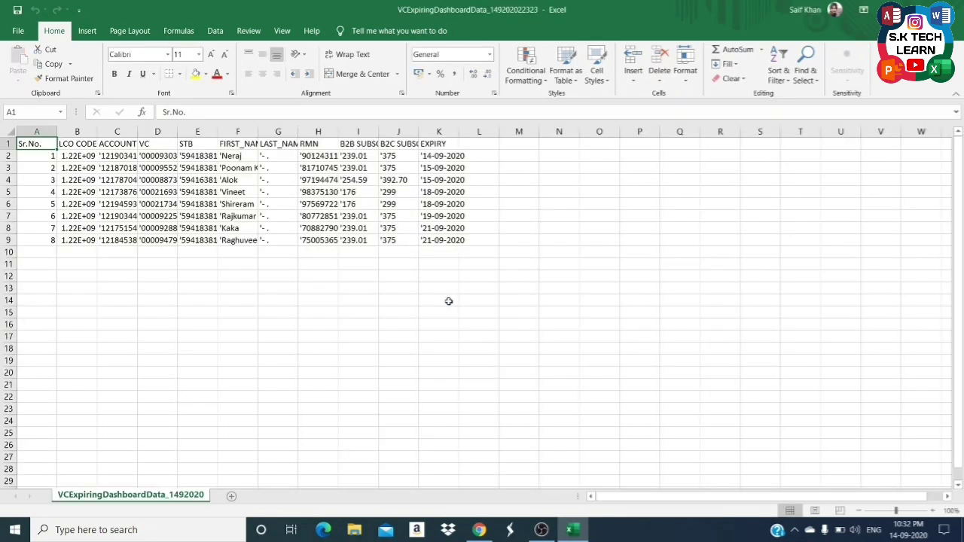
Auto-fit every column of the expiring VC sheet to its contents.
key("ctrl+a")
key("alt")
key("h")
key("o")
key("i")
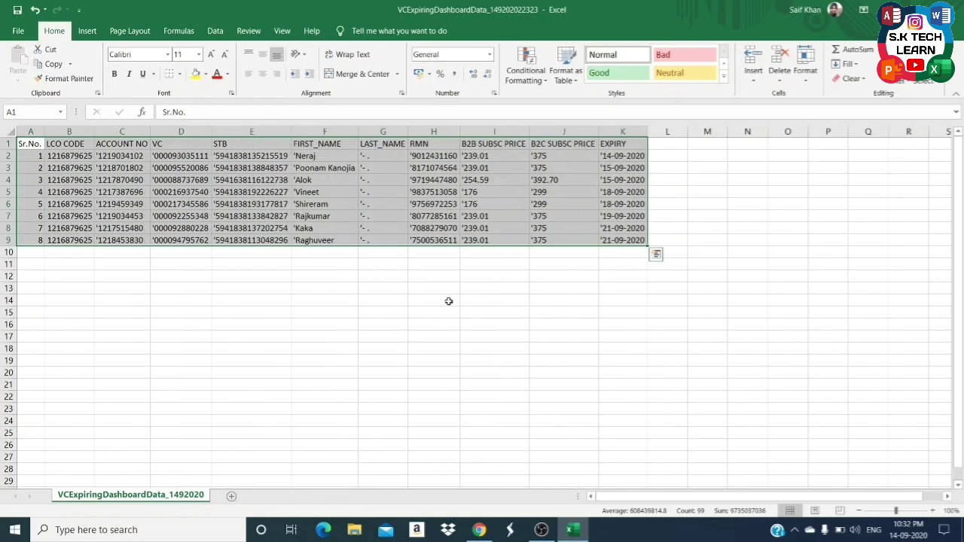
Copy the first VC number from cell D2 and return to the DEN portal.
left_click(172, 158)
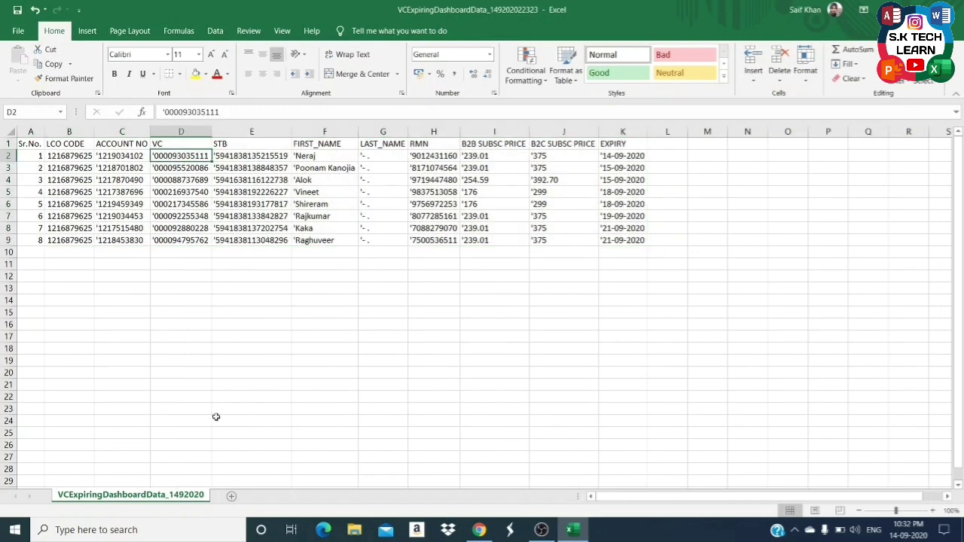
key("ctrl+c")
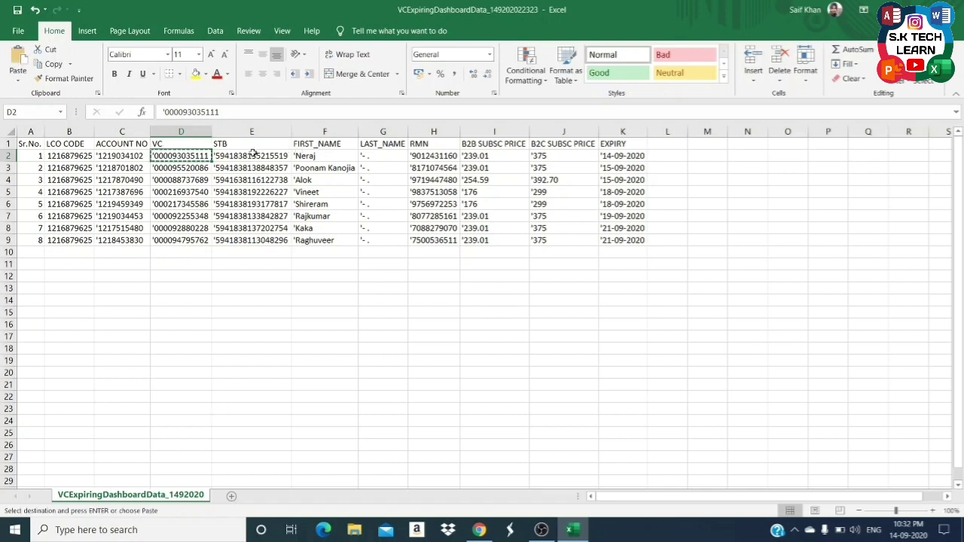
left_click(479, 531)
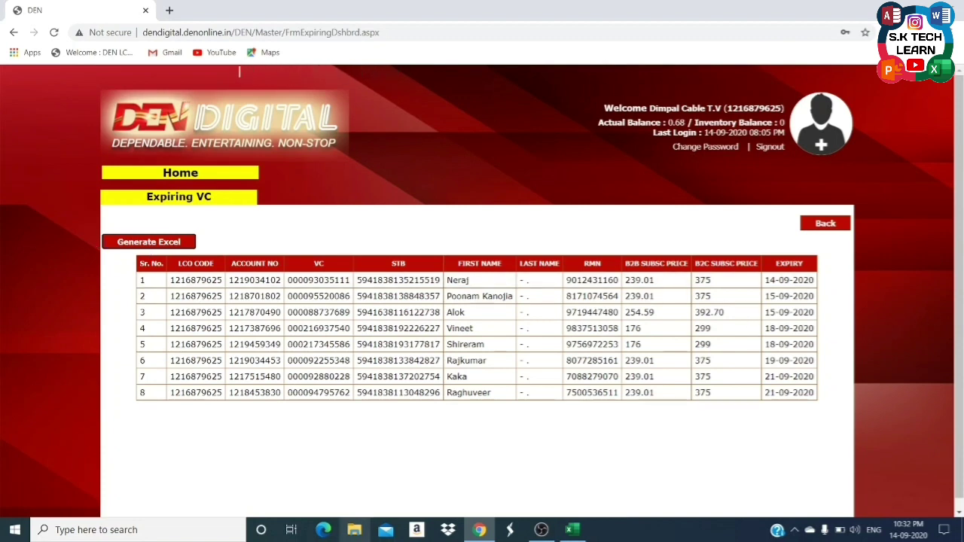
Close the Excel workbook without saving changes.
right_click(580, 529)
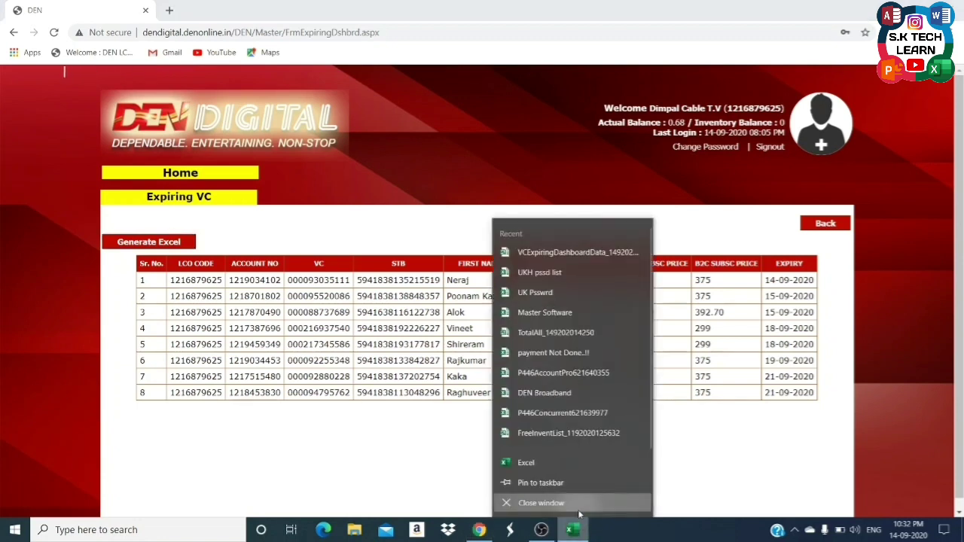
left_click(563, 503)
left_click(482, 283)
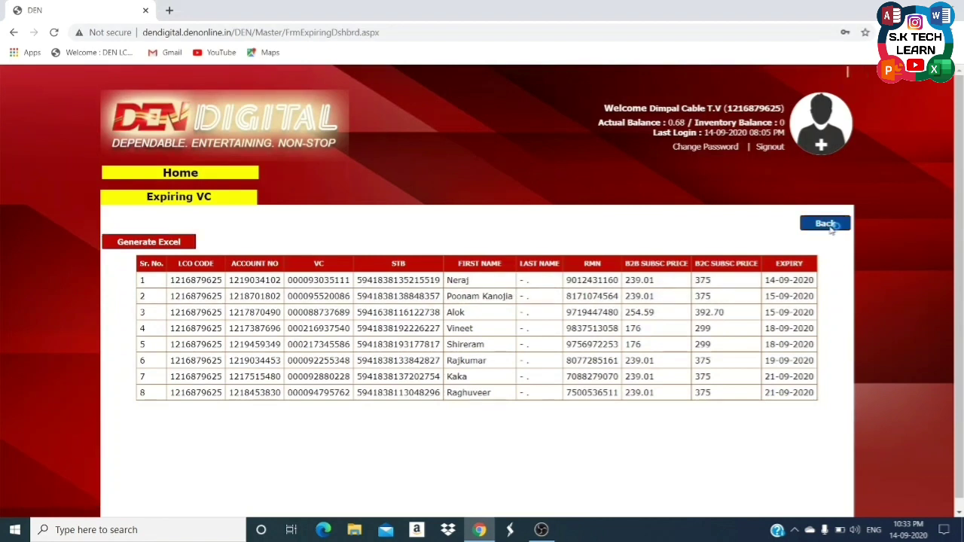
Leave the Expiring VC list, dismiss the downloads shelf, and return to the portal home page.
left_click(828, 226)
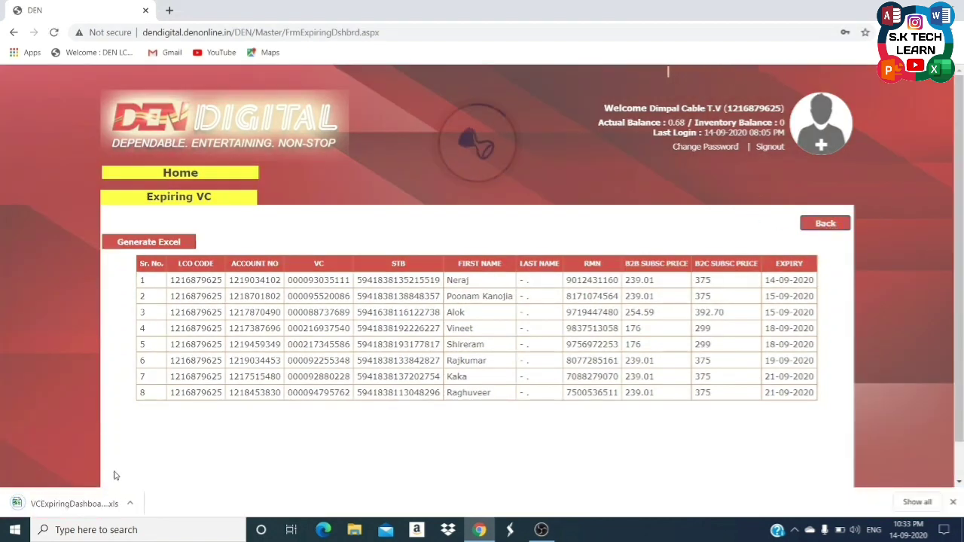
left_click(953, 501)
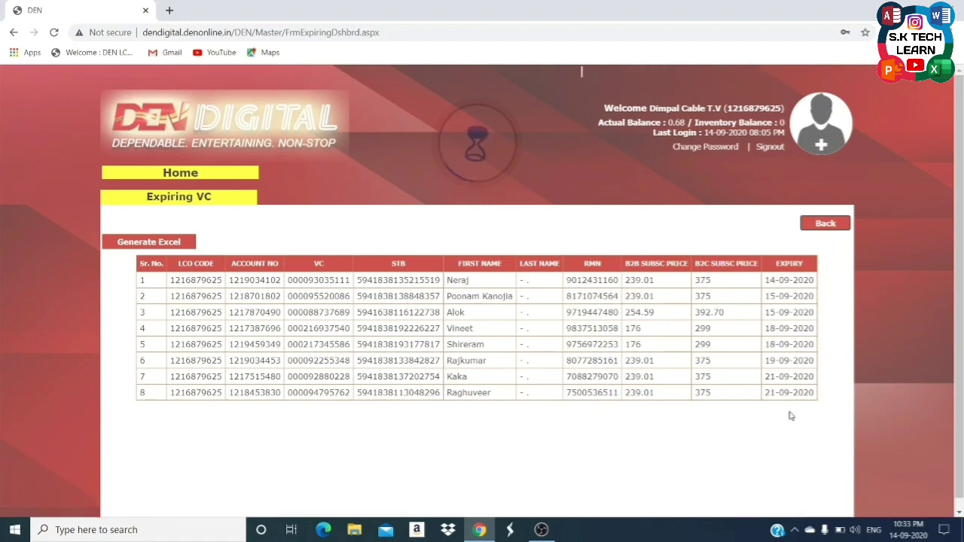
left_click(14, 33)
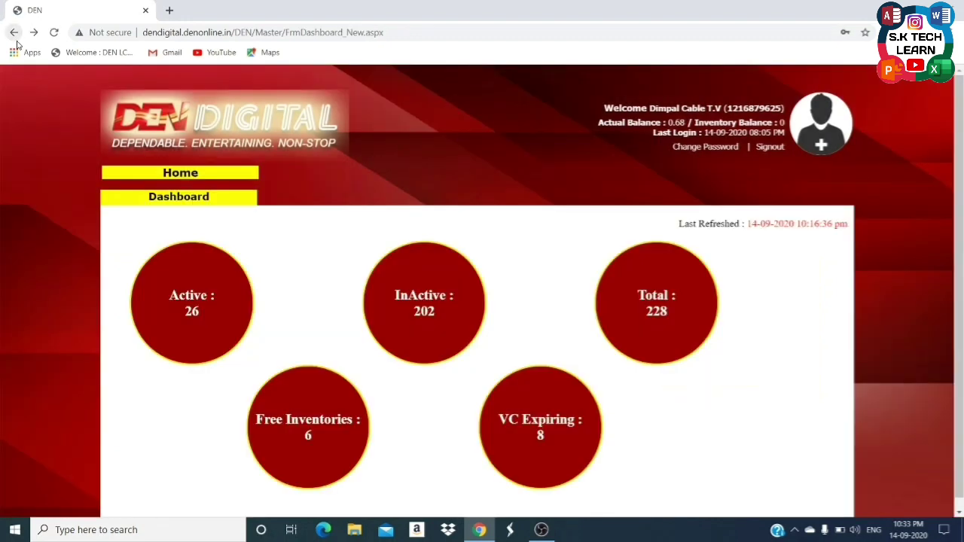
left_click(179, 174)
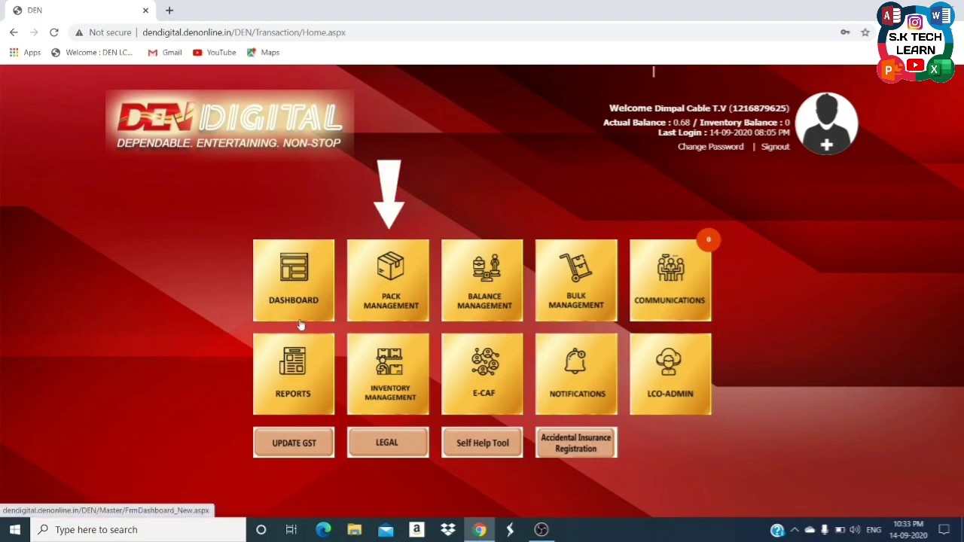
In Pack Management, search for the subscriber's VC number to load their customer details.
left_click(389, 309)
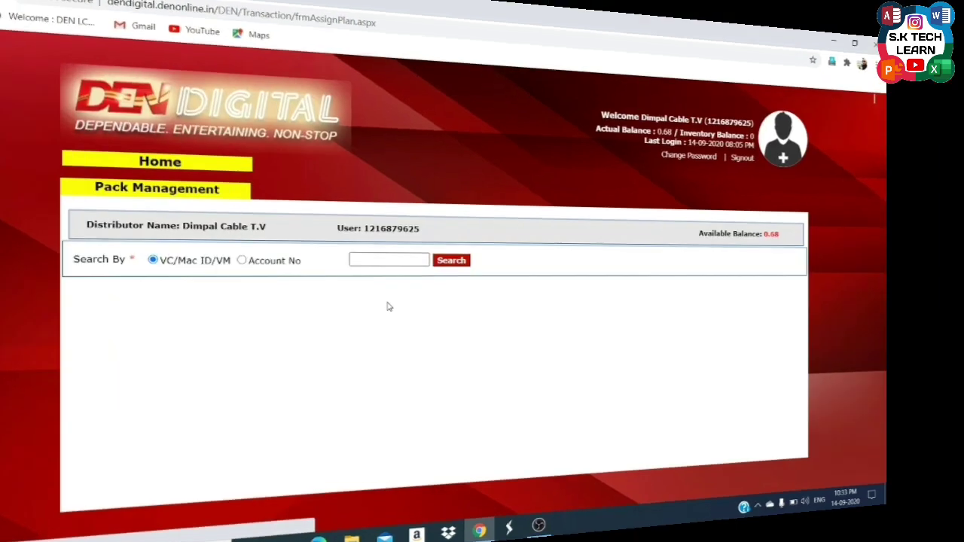
left_click(388, 230)
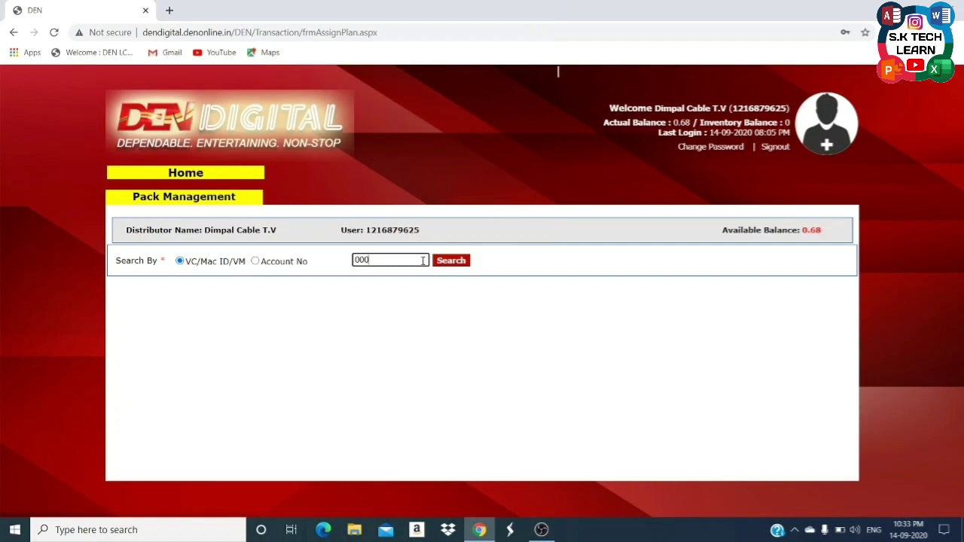
left_click(449, 260)
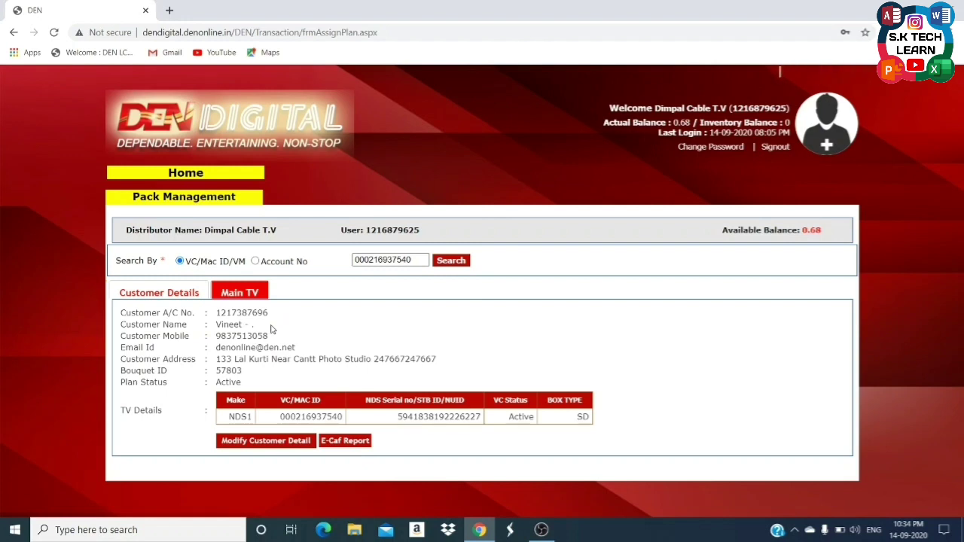
left_click(263, 444)
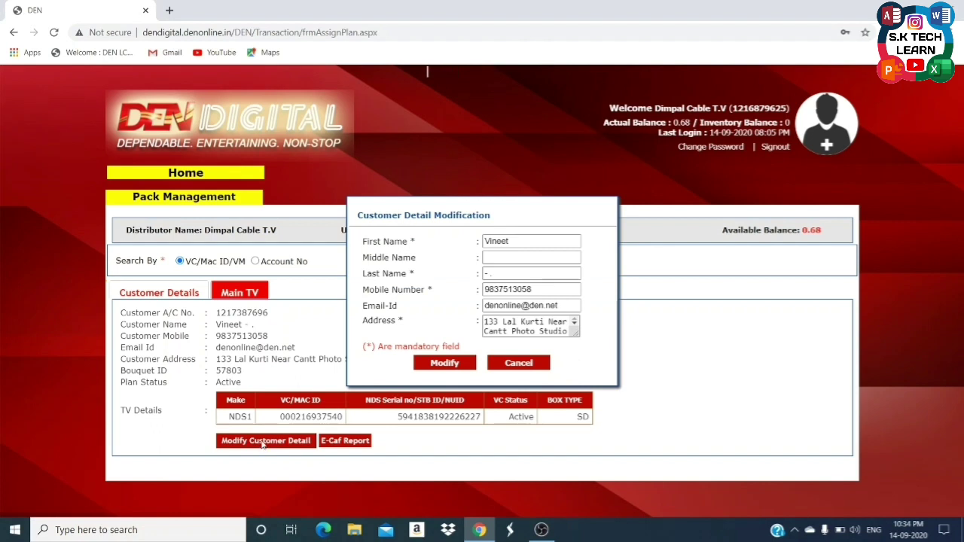
left_click_drag(532, 241, 470, 240)
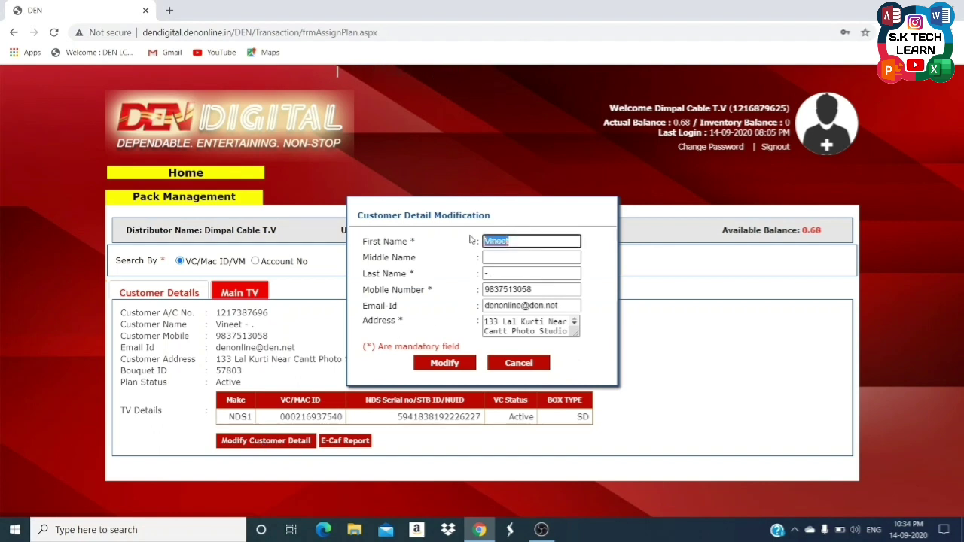
key("BackSpace")
type("xyz")
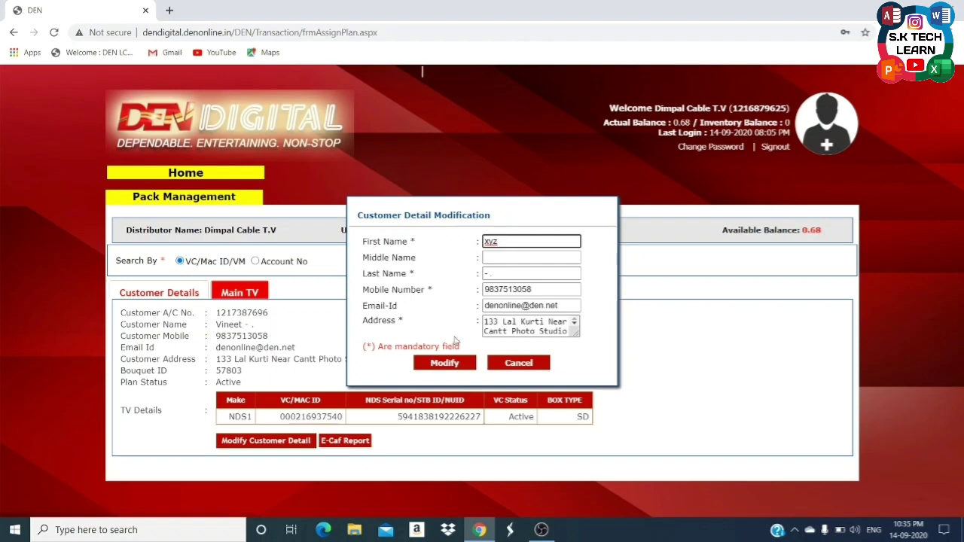
left_click(508, 364)
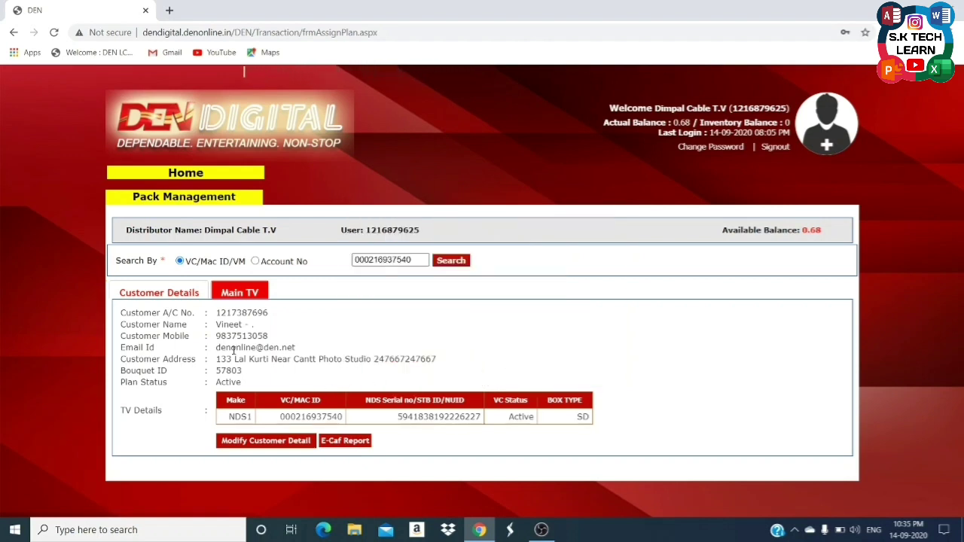
Show the Main TV tab with the active plan DN NORTH GOLD 30d UK3 BST PACK 8.
left_click(235, 294)
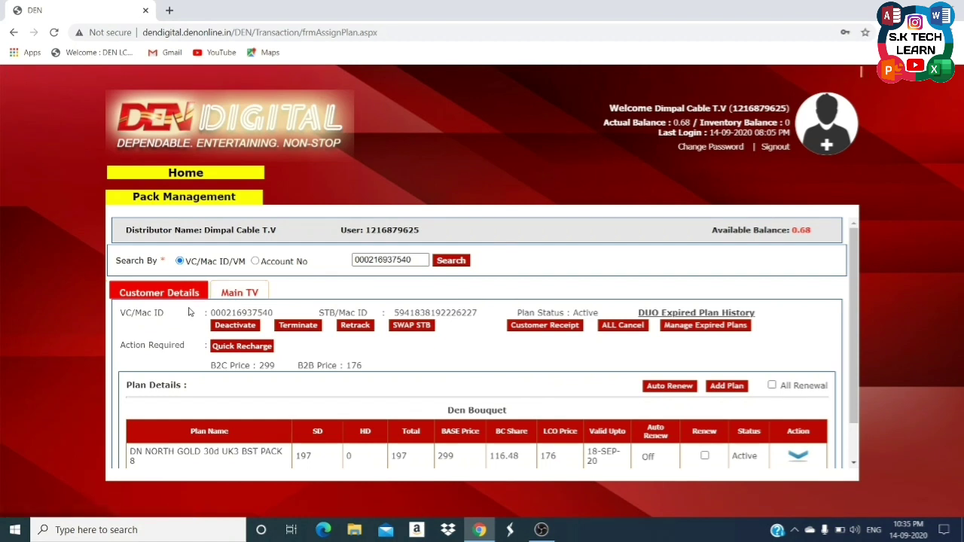
left_click_drag(854, 426, 849, 458)
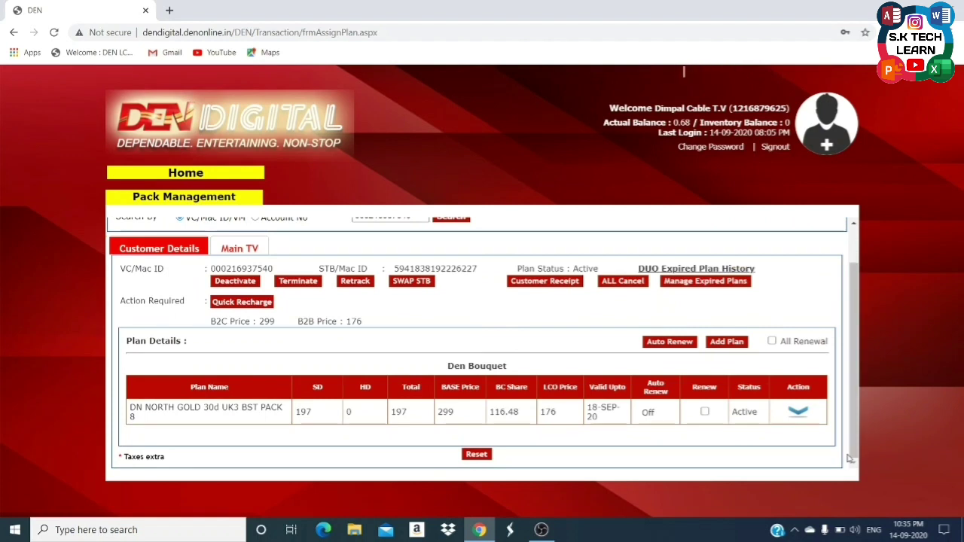
scroll(852, 429, "up", 1)
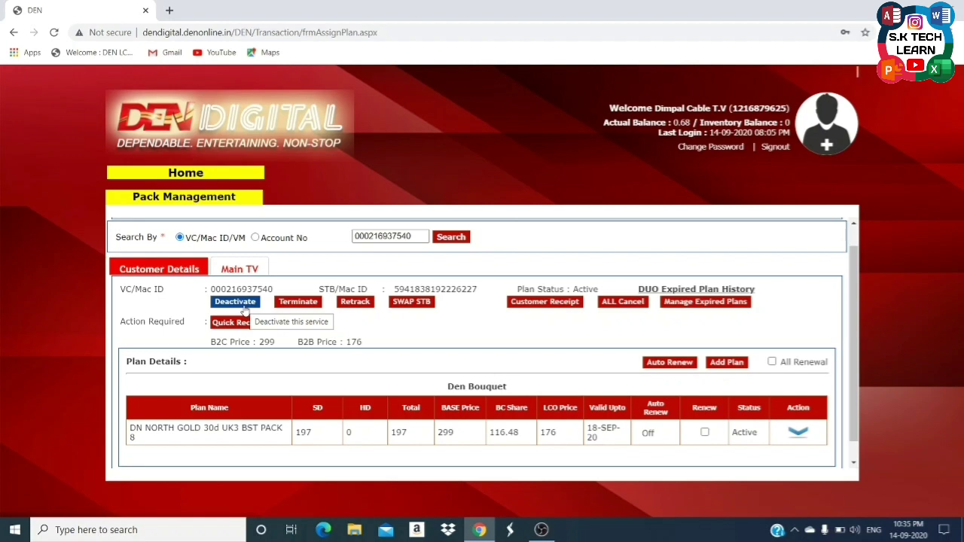
Deactivate the service with reason 'Payment not received by customer'.
left_click(242, 305)
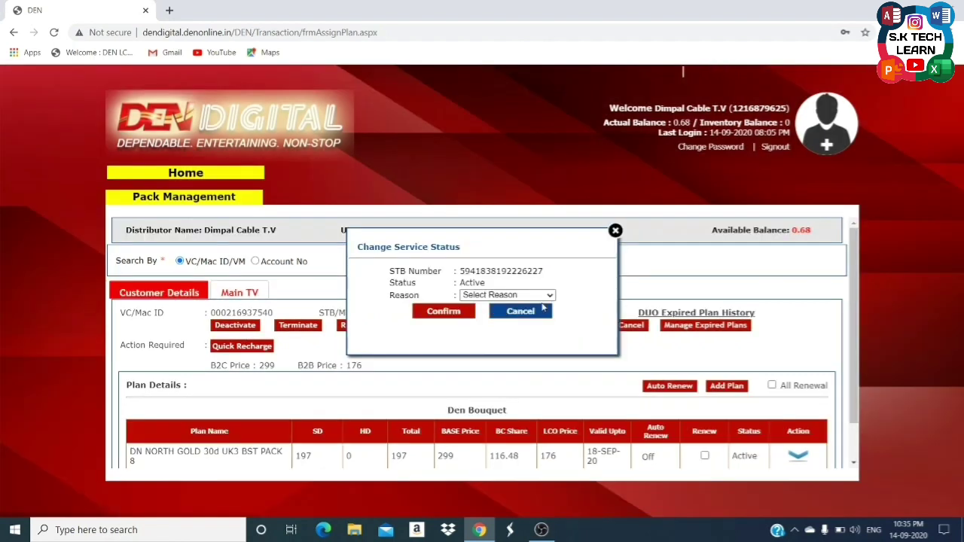
left_click(547, 296)
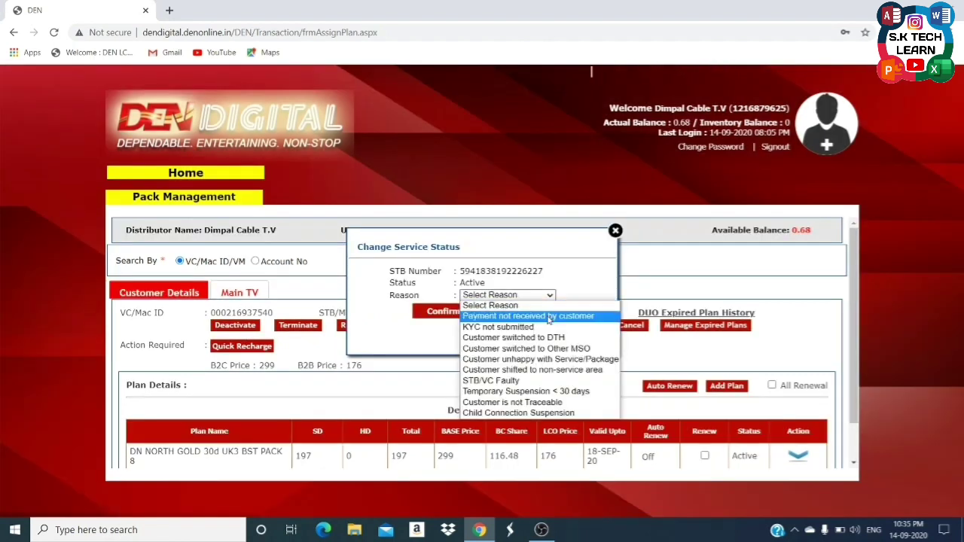
left_click(549, 317)
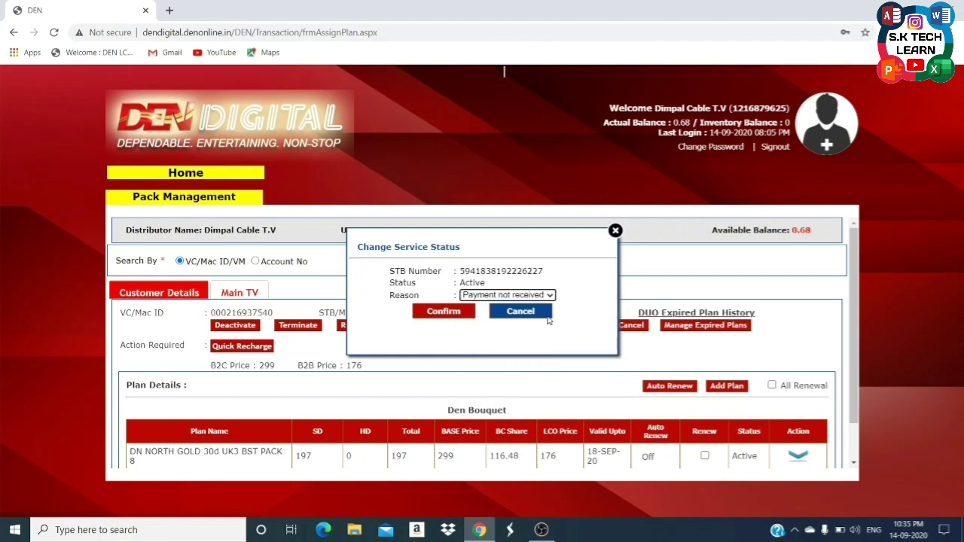
left_click(443, 316)
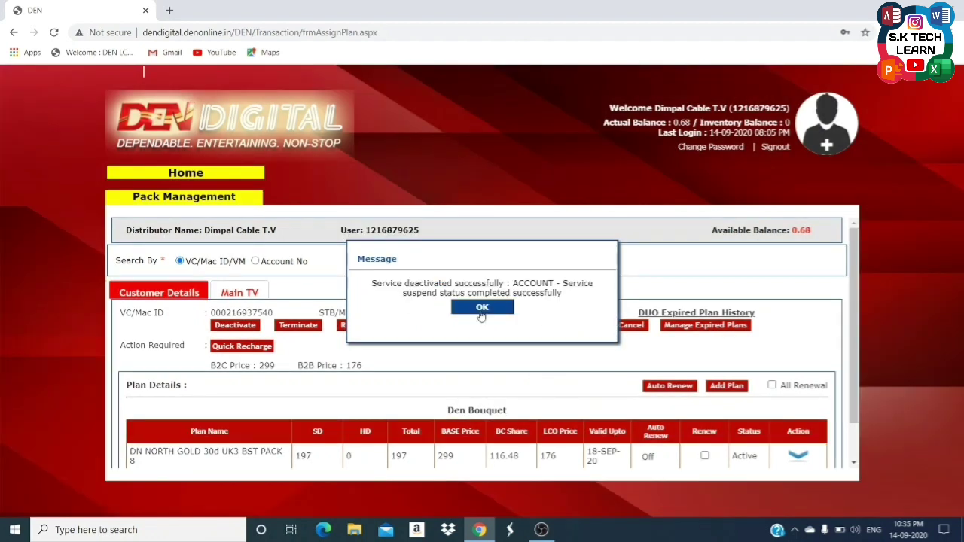
left_click(482, 309)
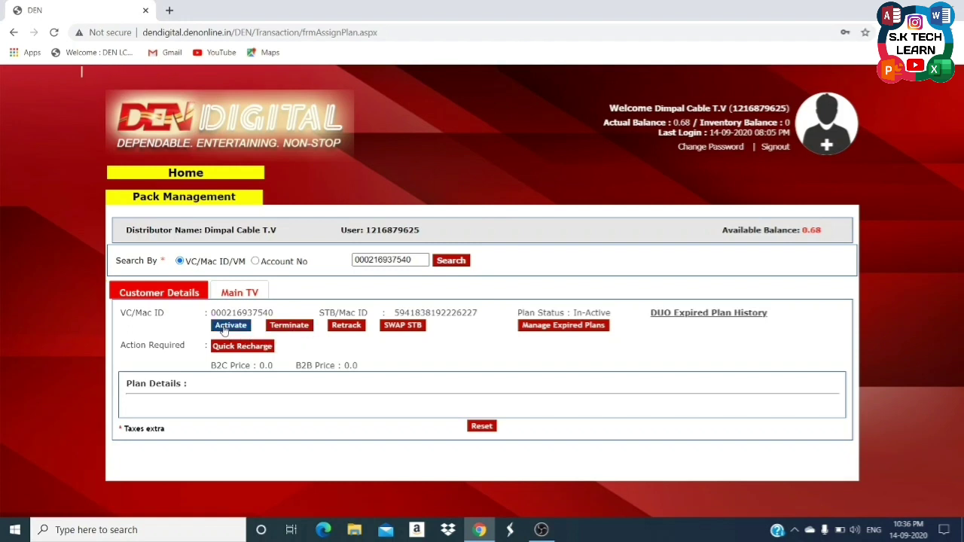
Reactivate the service with reason 'Payment received from customer/Promise To Pay'.
left_click(225, 330)
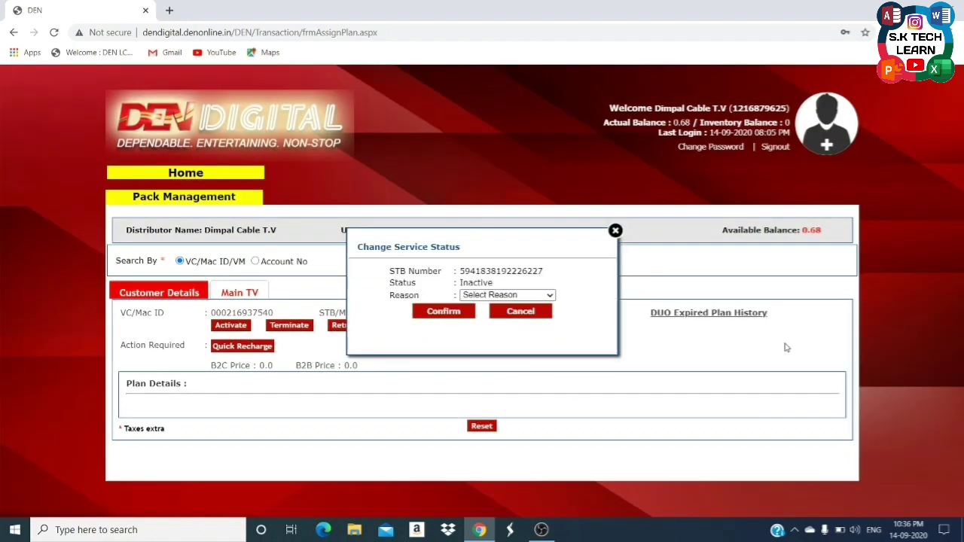
left_click(497, 294)
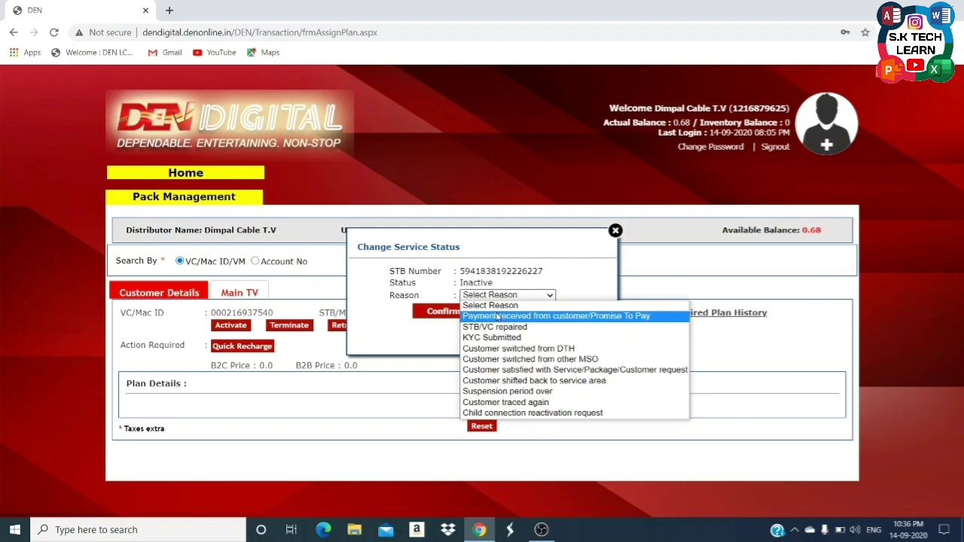
left_click(497, 316)
left_click(457, 318)
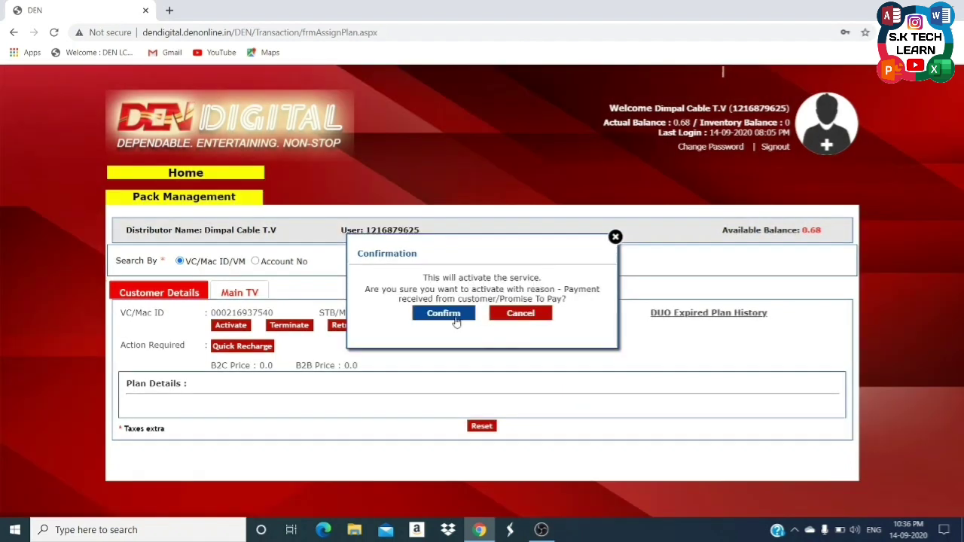
left_click(455, 316)
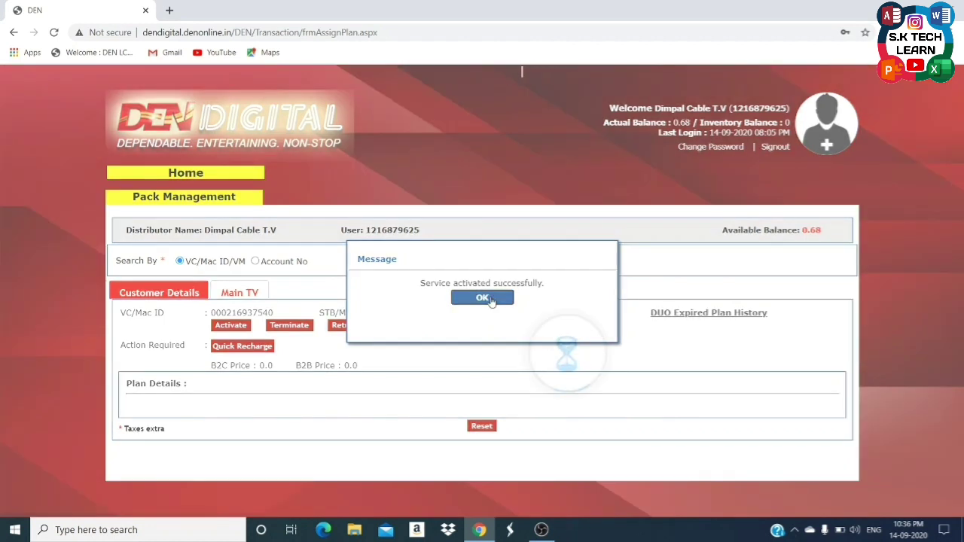
left_click(483, 298)
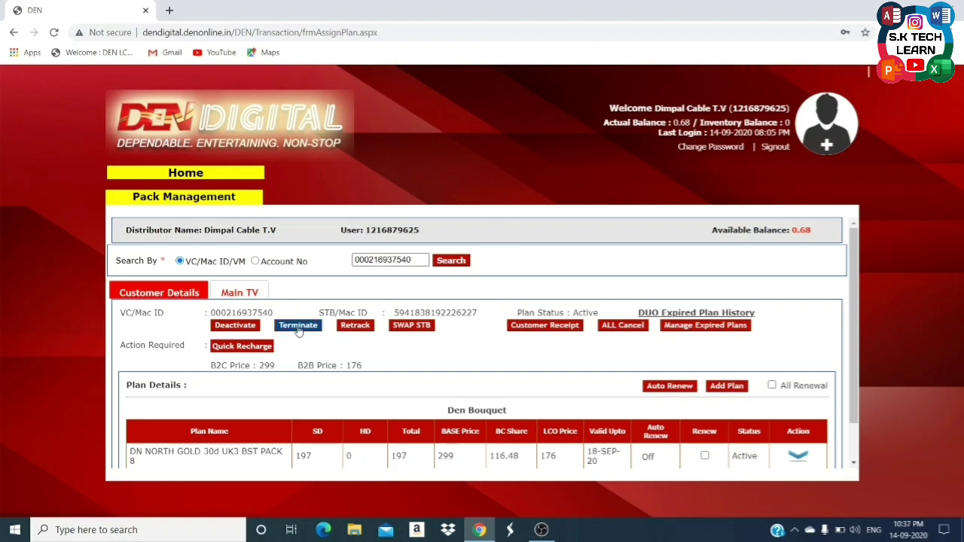
left_click(299, 329)
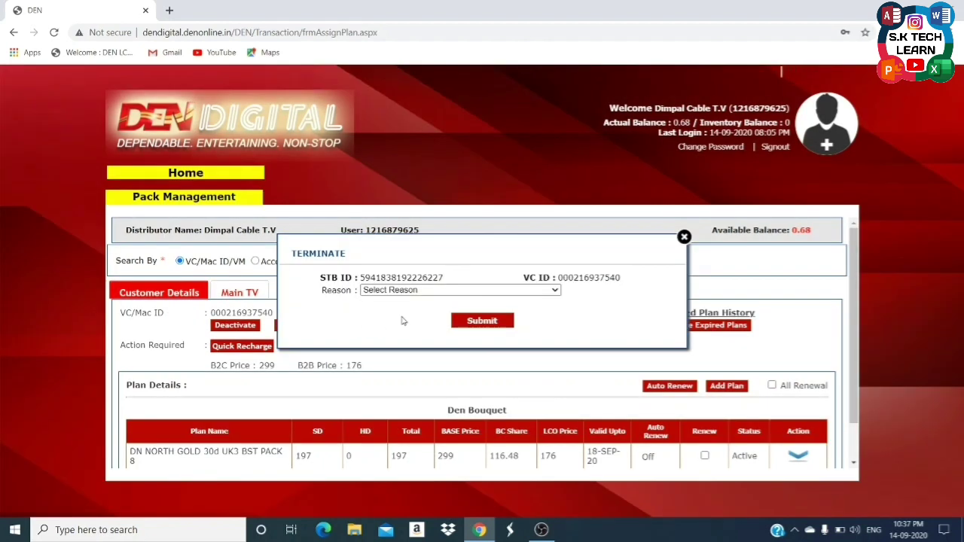
left_click(508, 293)
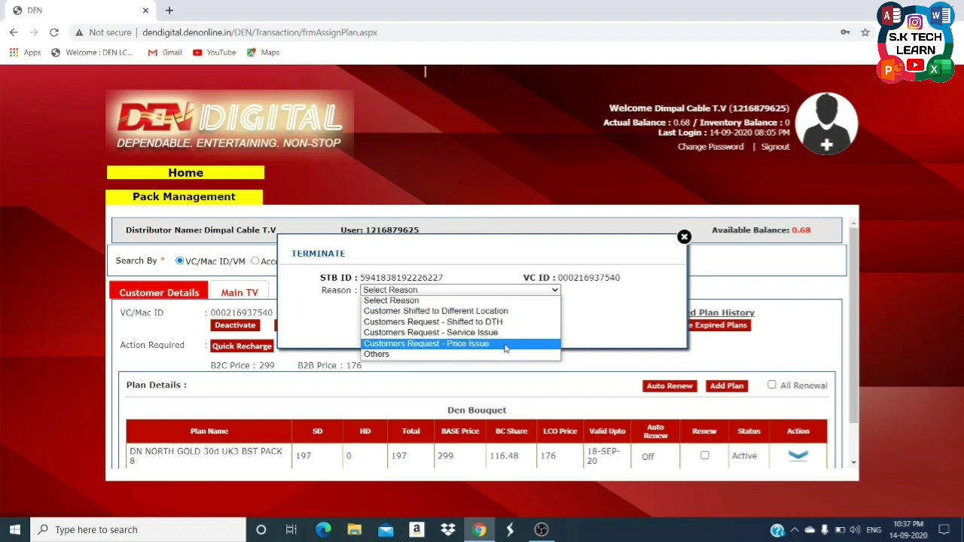
left_click(468, 354)
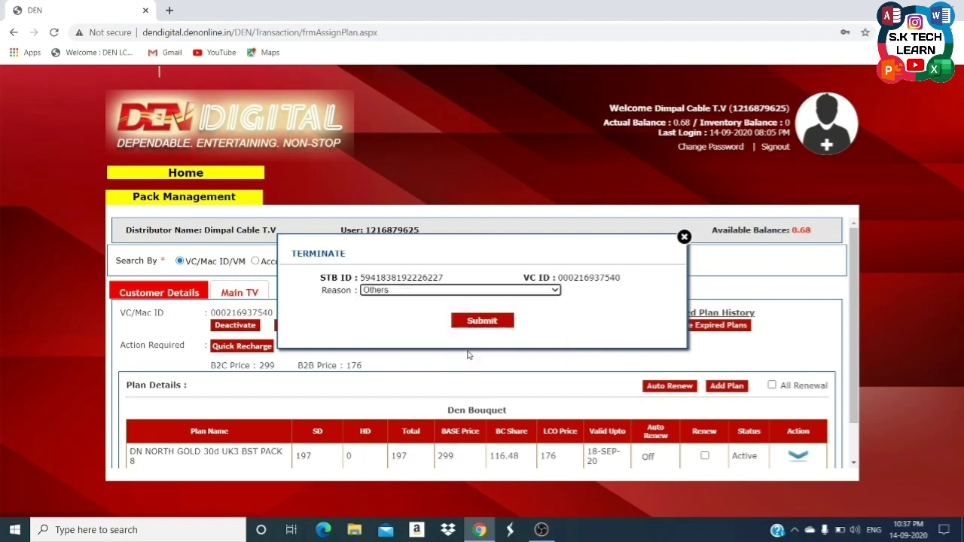
left_click(491, 321)
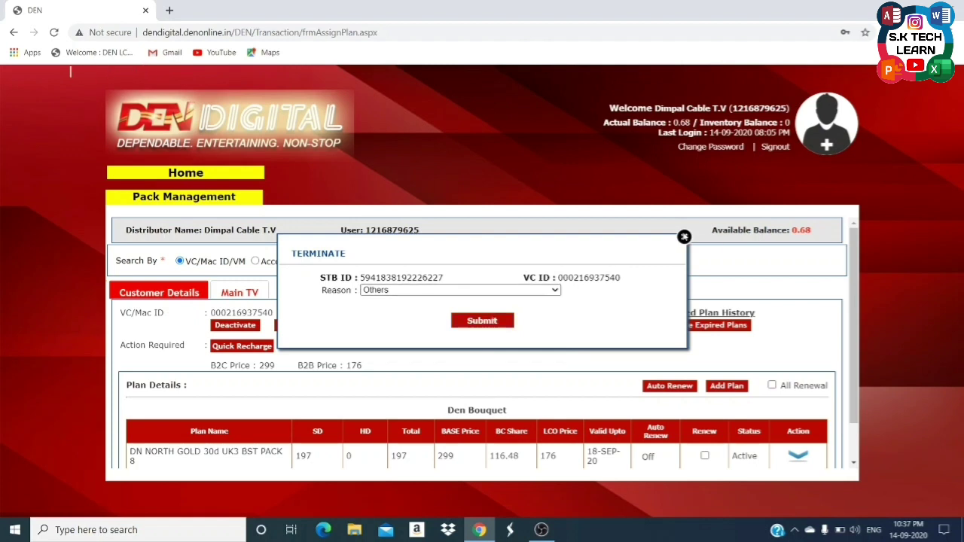
left_click(684, 237)
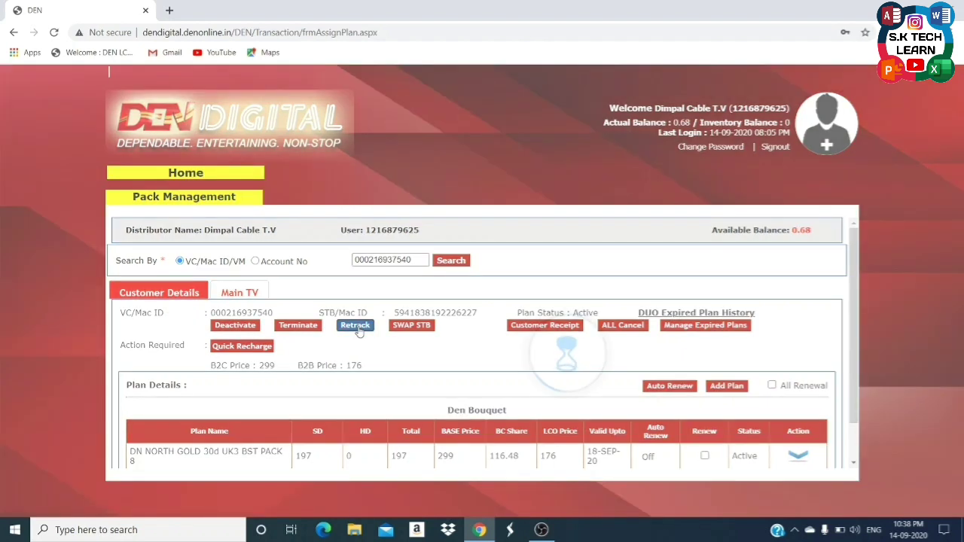
Retrack the customer's set-top box service, confirming the request.
left_click(357, 327)
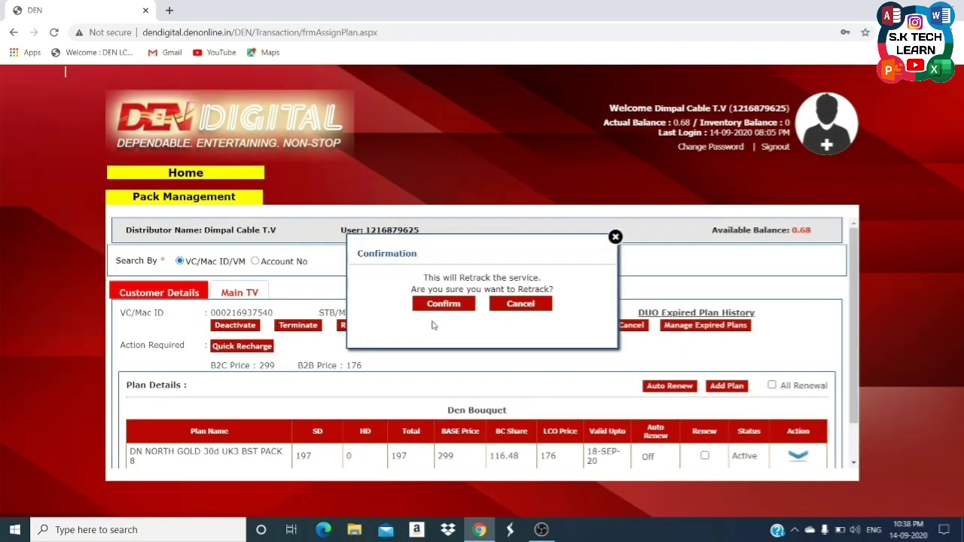
left_click(475, 305)
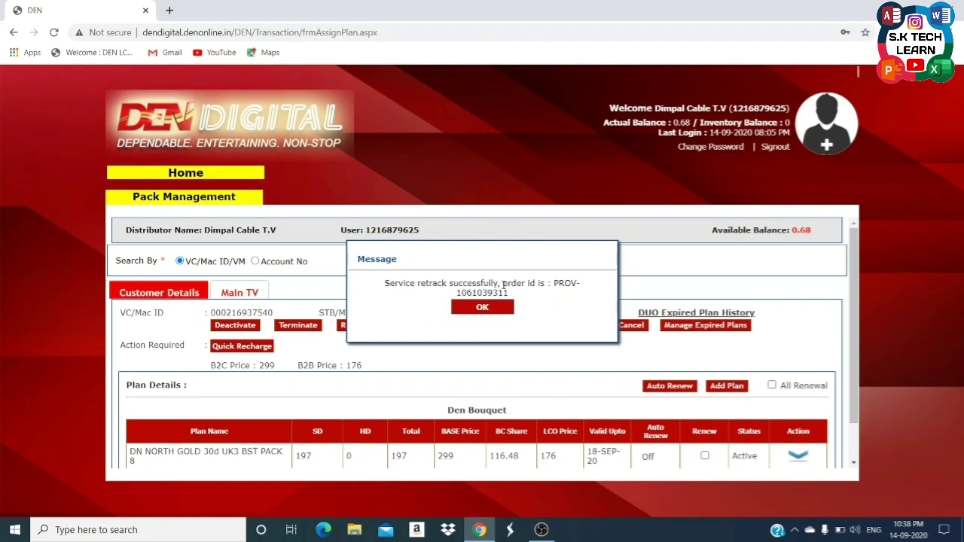
left_click(483, 308)
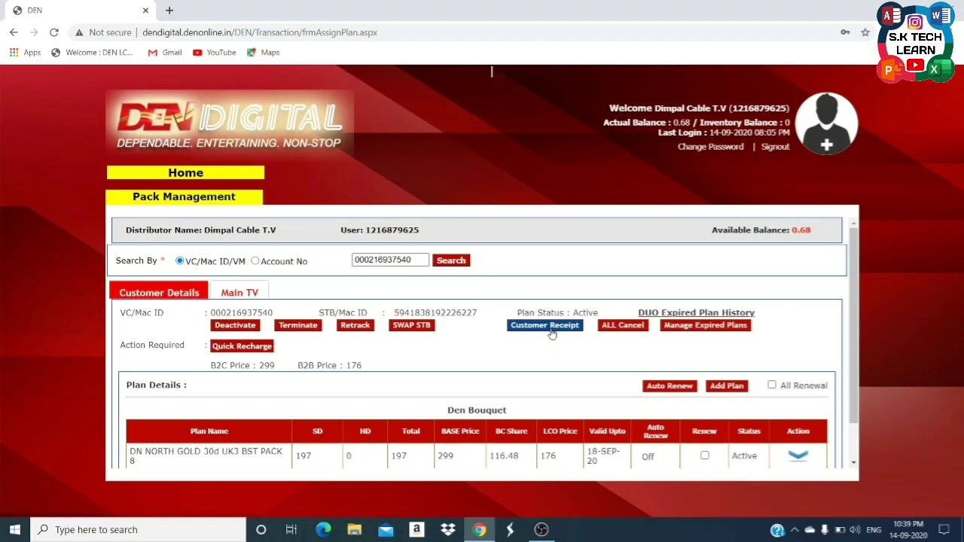
Download the customer receipt PDF, view it, and close its tab.
left_click(552, 332)
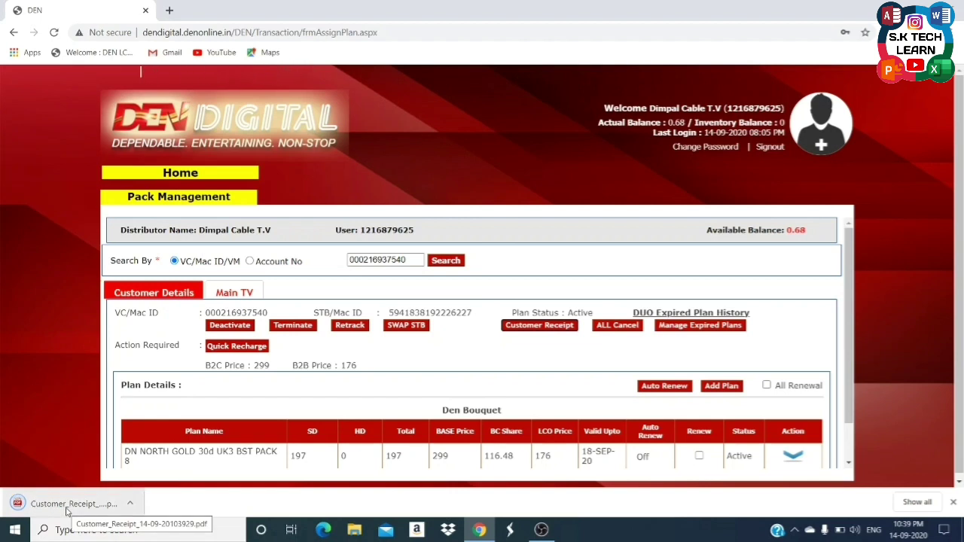
left_click(67, 511)
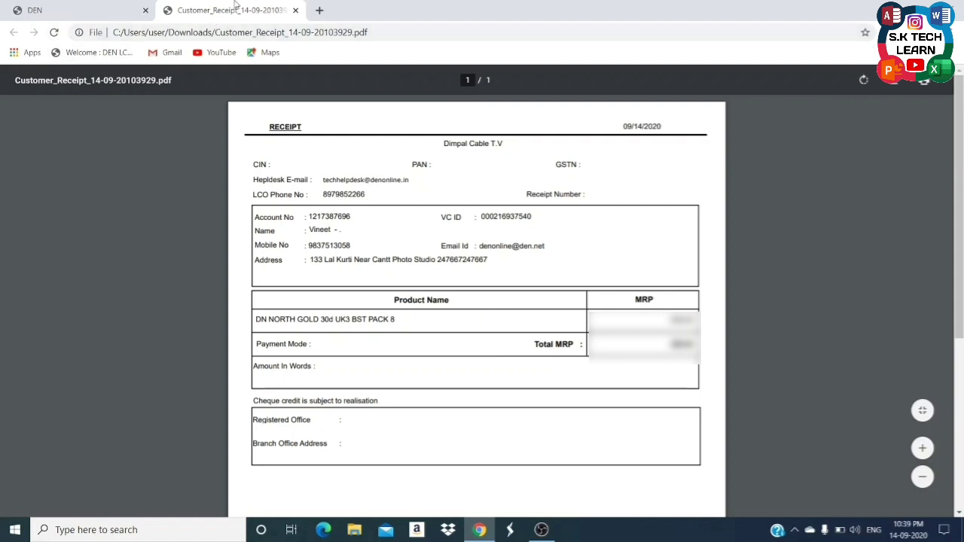
left_click(295, 11)
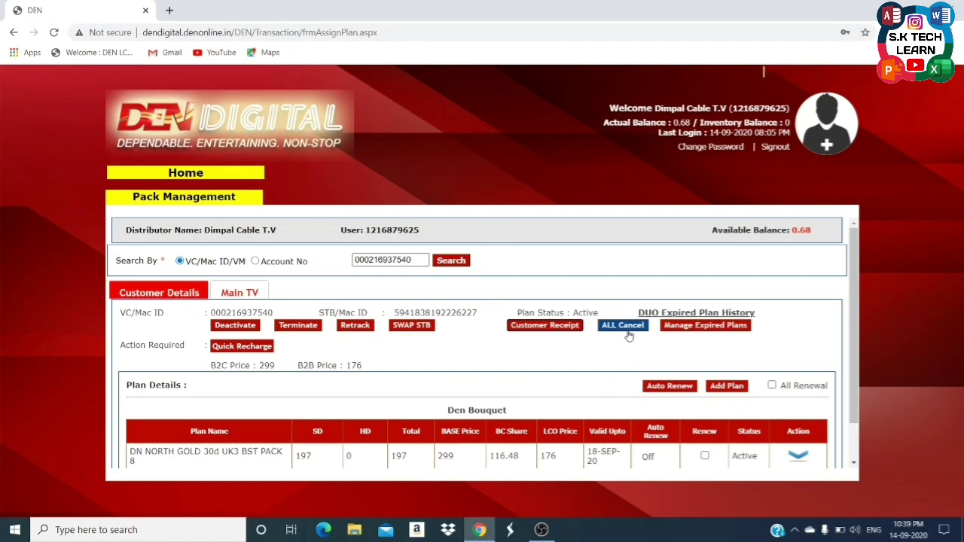
scroll(629, 337, "down", 1)
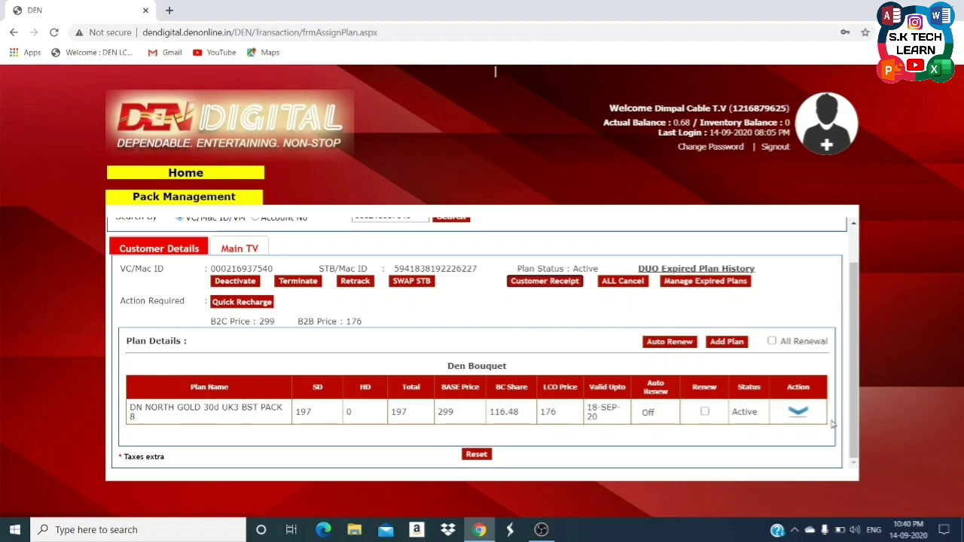
left_click(805, 412)
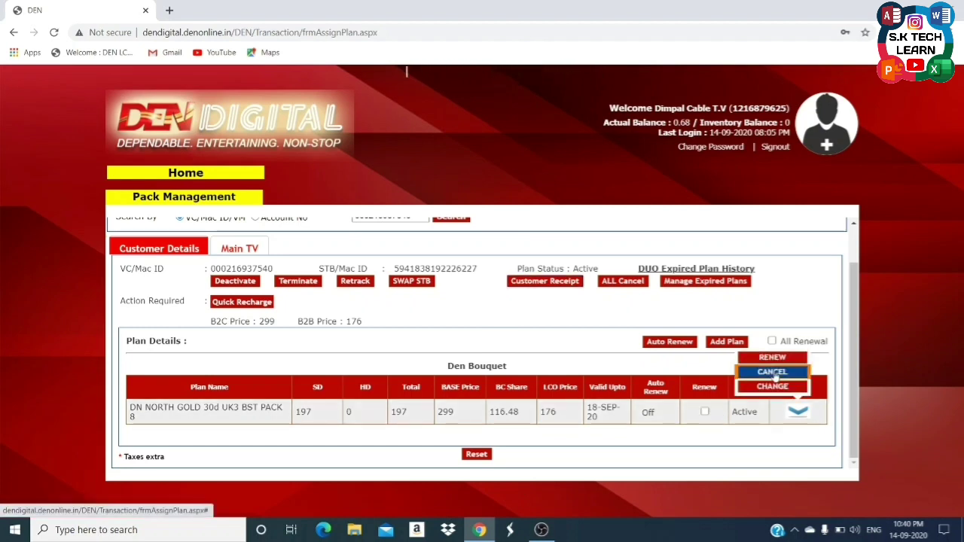
left_click(786, 464)
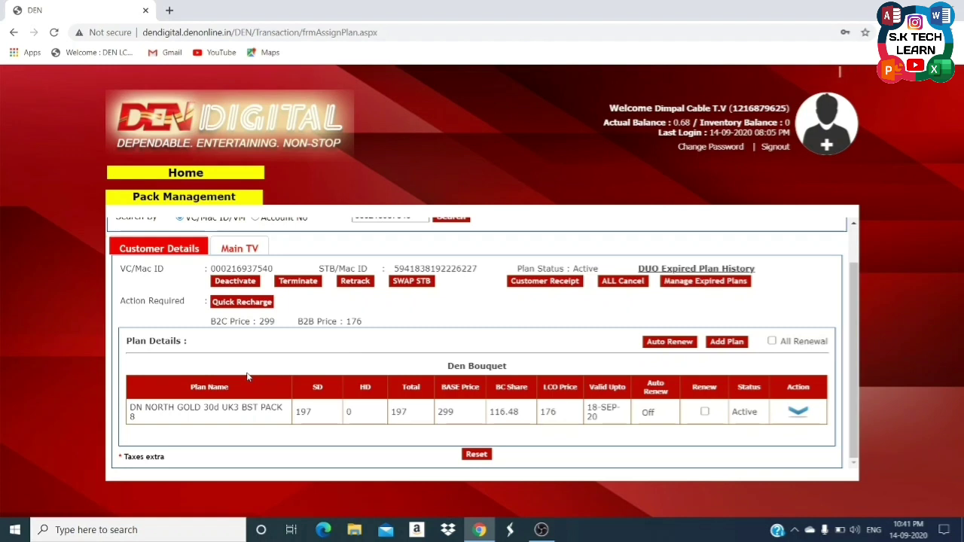
From the Dashboard's InActive list, select the first inactive VC ID.
left_click(206, 174)
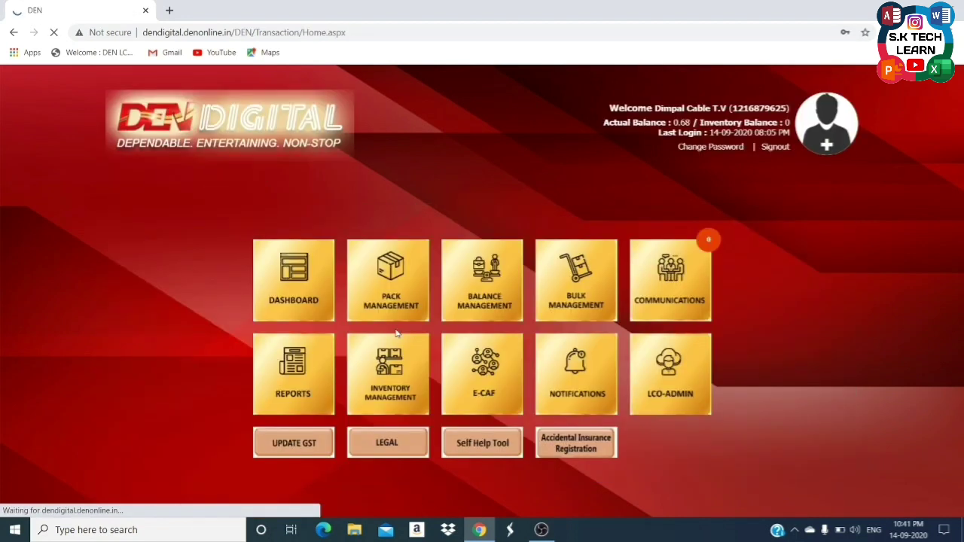
left_click(306, 279)
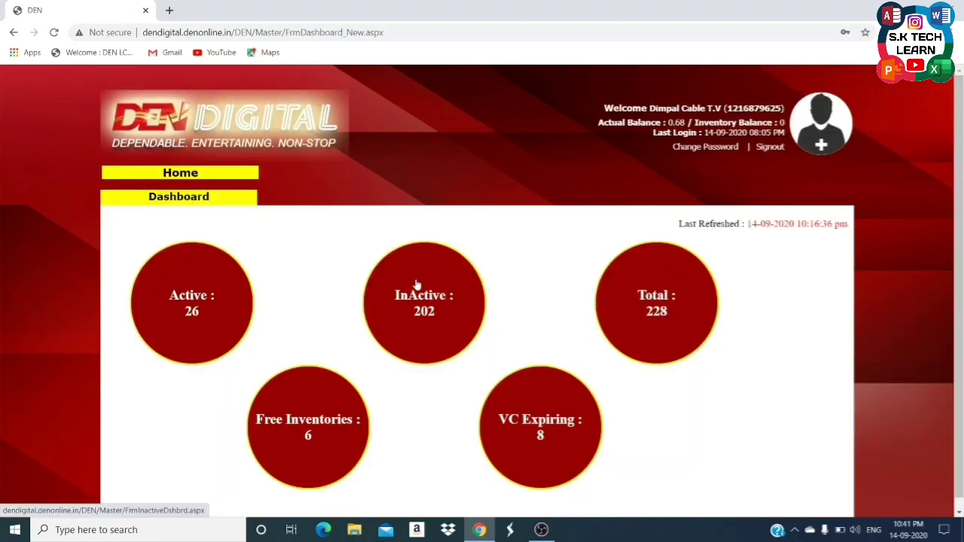
left_click(469, 303)
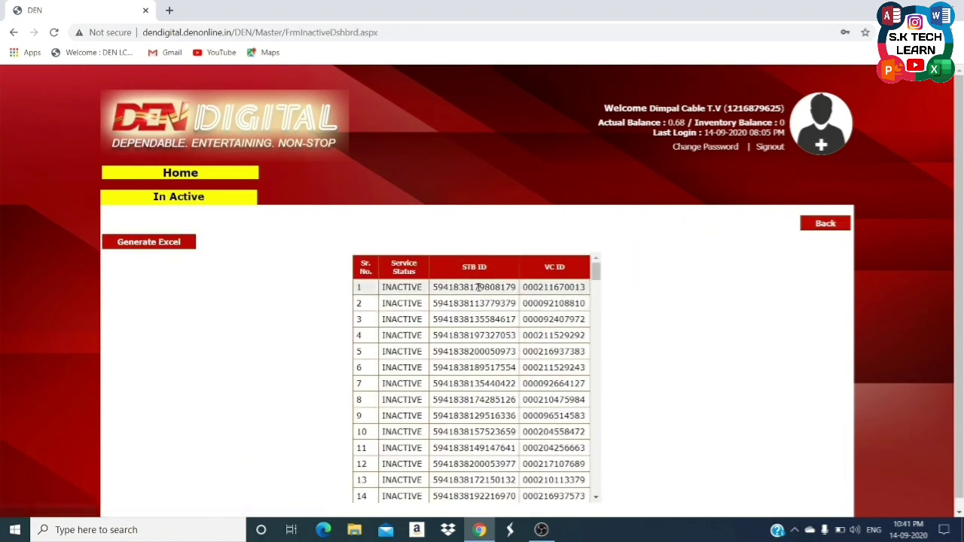
double_click(568, 287)
key("ctrl+c")
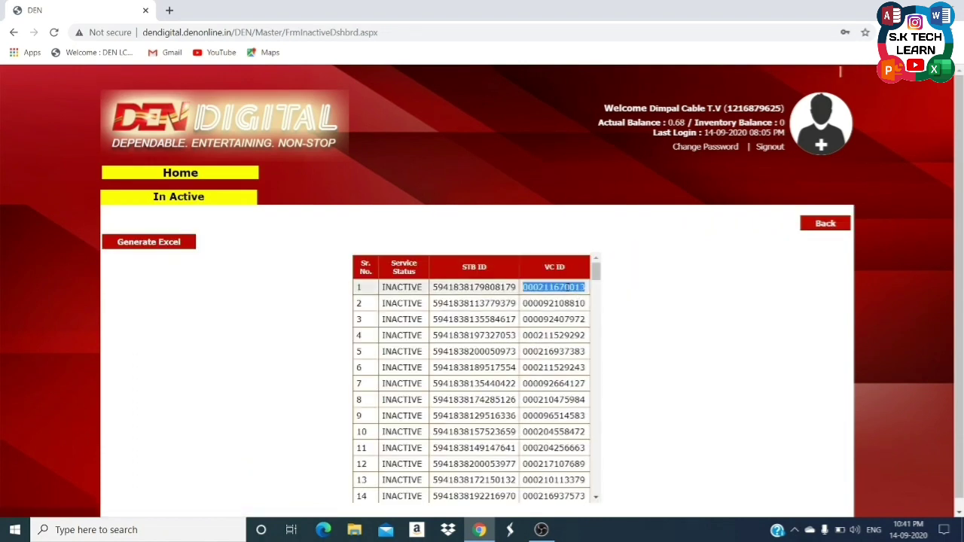
Search that VC ID in Pack Management and view the customer's details.
left_click(162, 173)
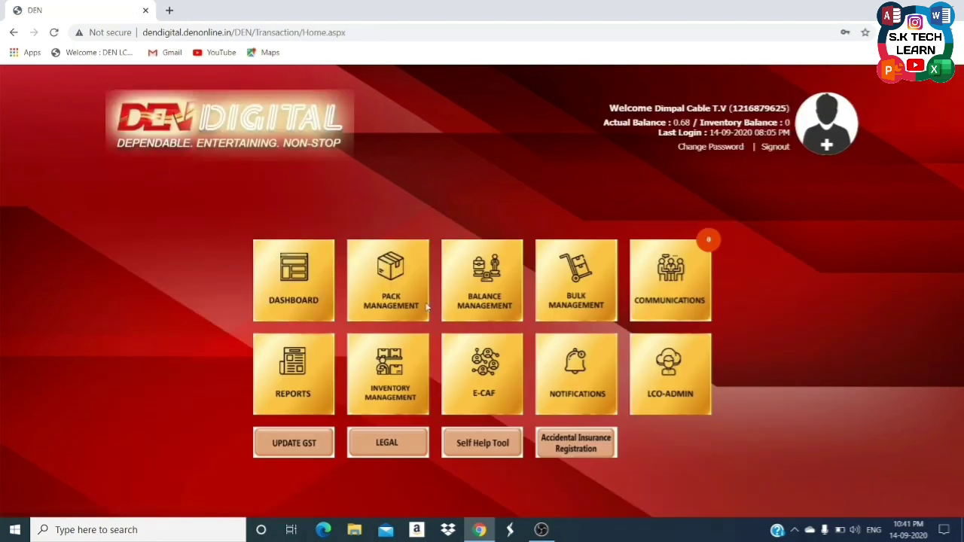
left_click(421, 307)
left_click(401, 261)
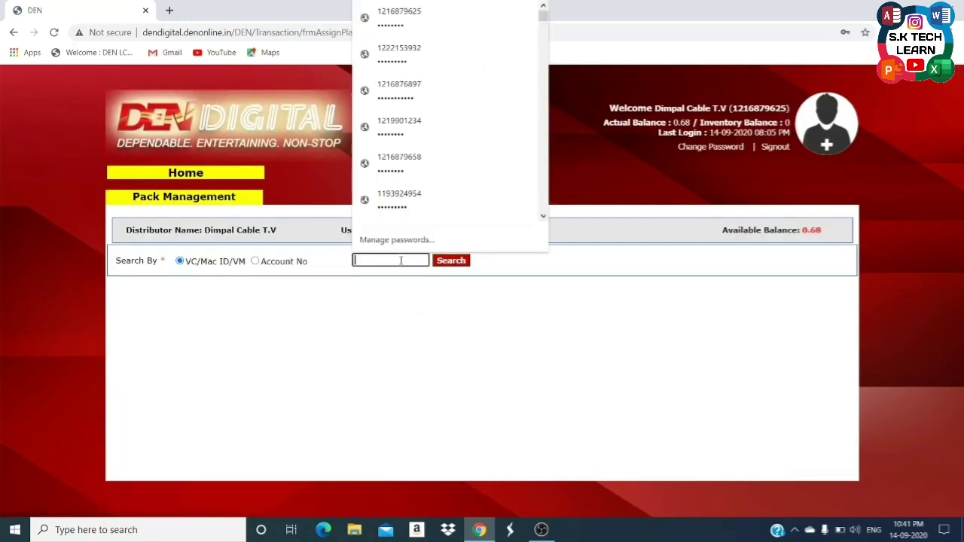
key("ctrl+v")
left_click(448, 261)
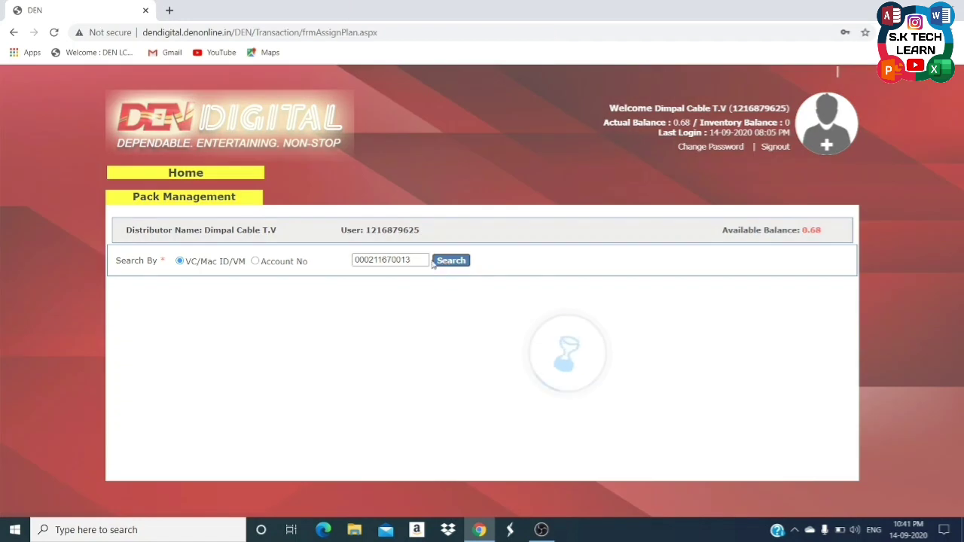
left_click(240, 292)
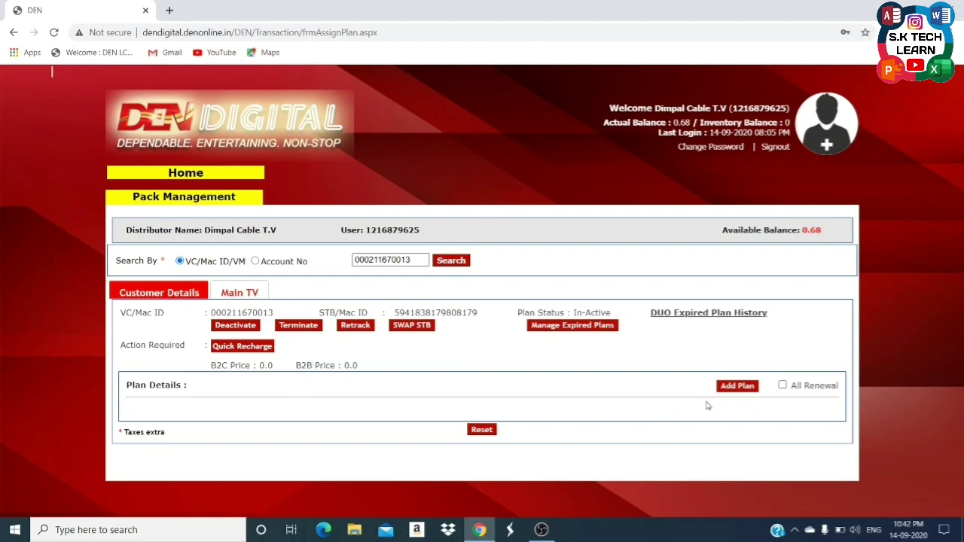
Pick the DN NORTH PLATINUM 30d BST PACK 8 plan, then discard it and close the list.
left_click(734, 387)
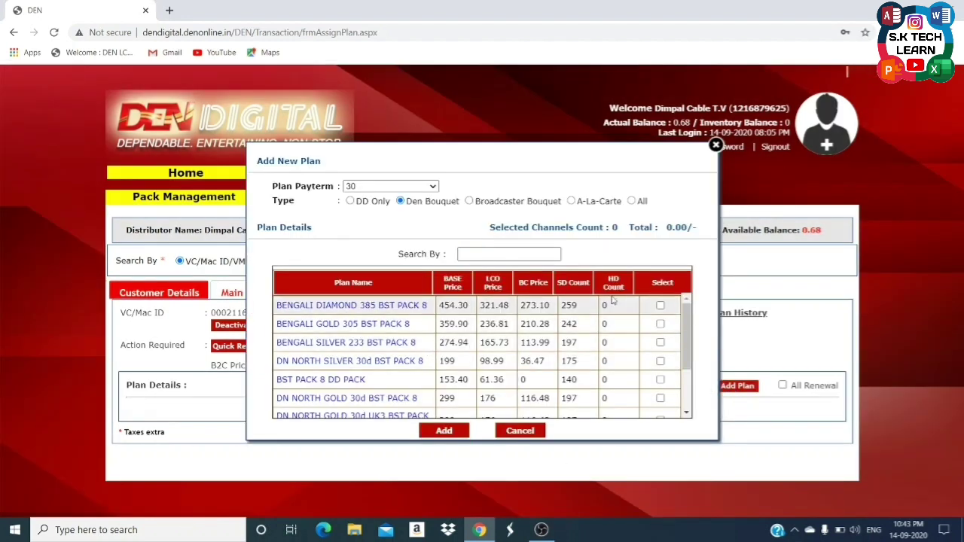
left_click_drag(685, 321, 687, 324)
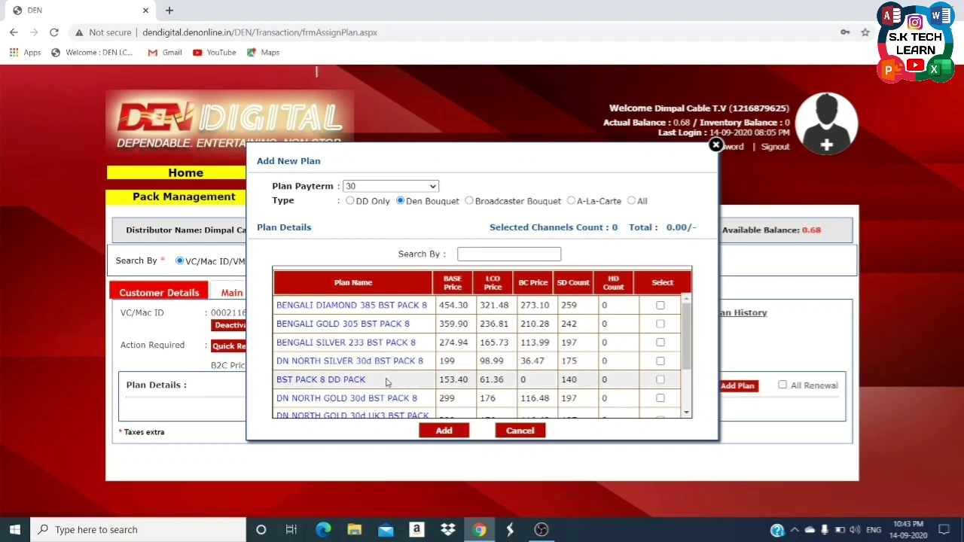
scroll(377, 388, "down", 3)
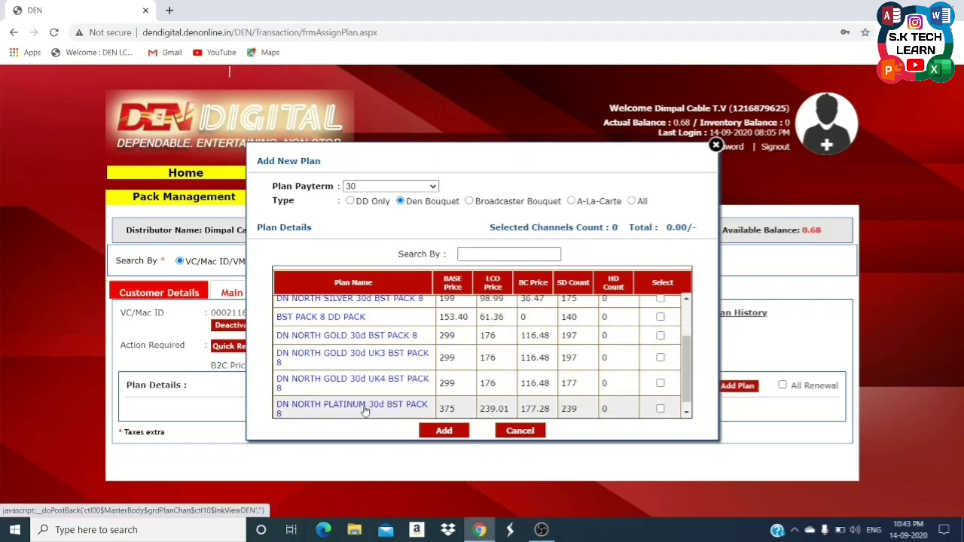
scroll(366, 409, "down", 1)
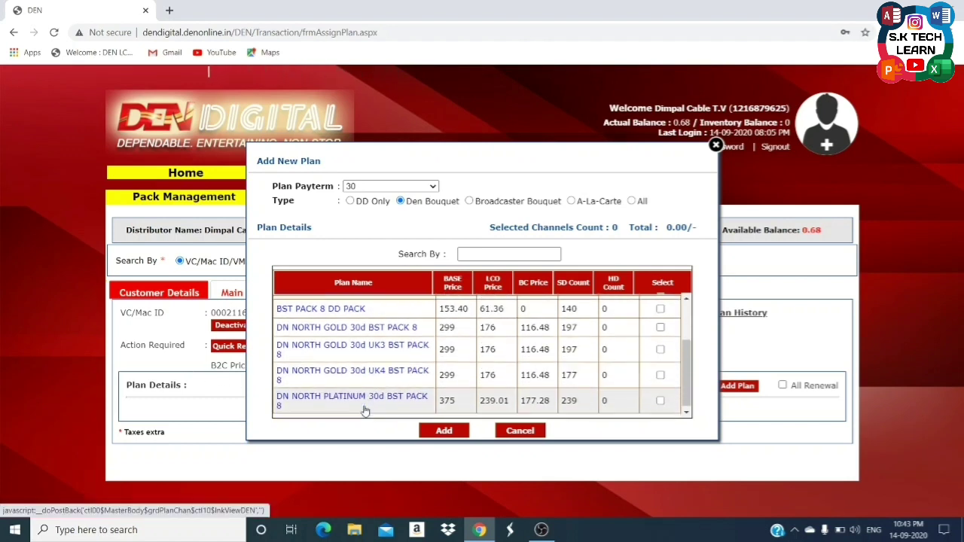
left_click(661, 400)
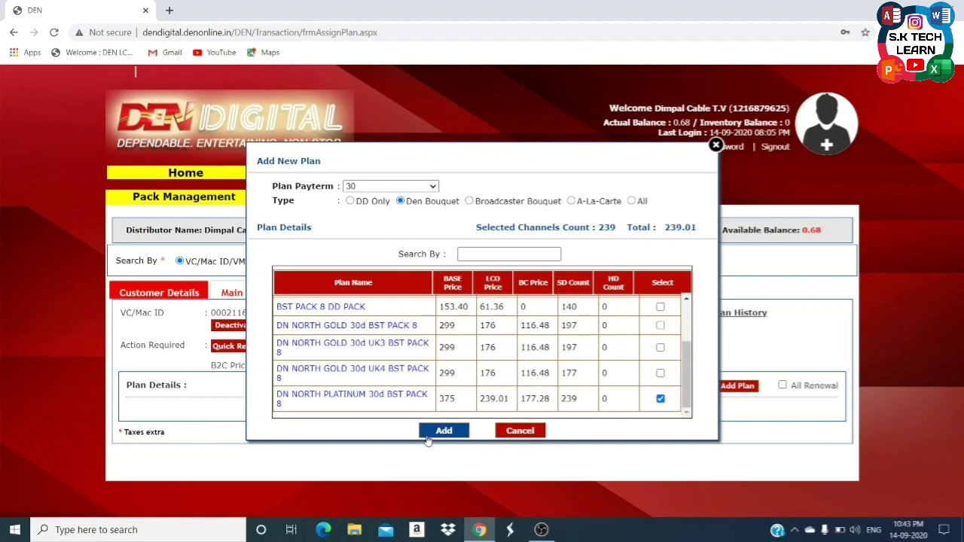
left_click(519, 435)
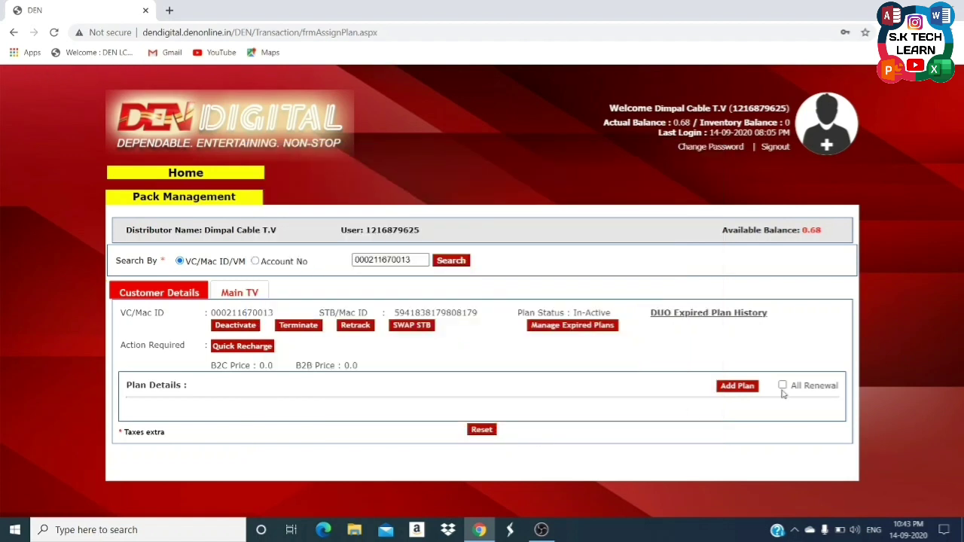
Reopen the plan list, try the Broadcaster Bouquet filter, then browse plans of type All.
left_click(735, 389)
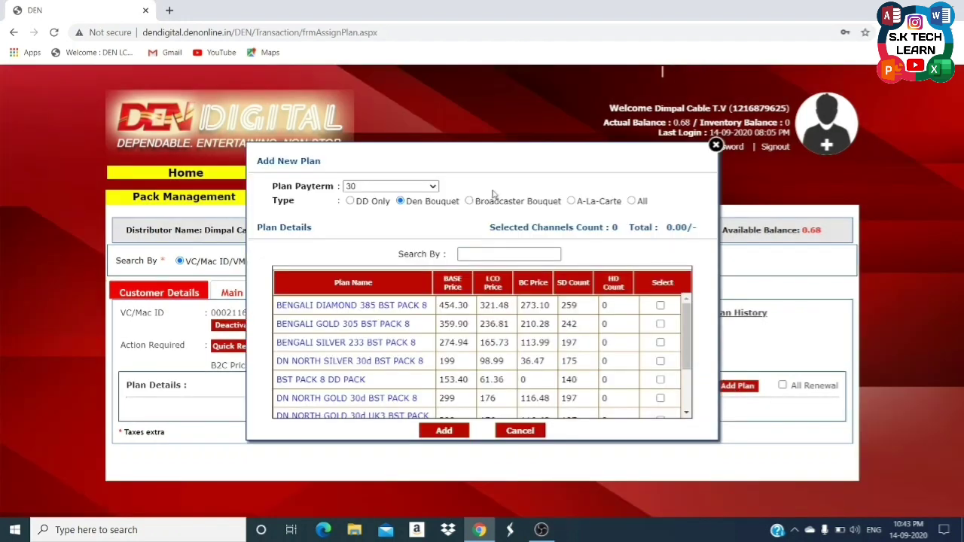
left_click(488, 202)
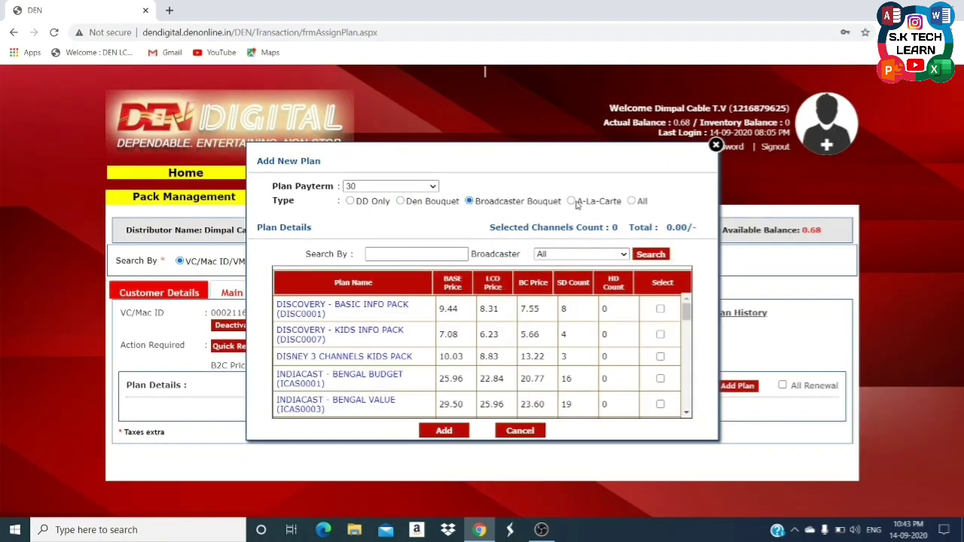
left_click(633, 202)
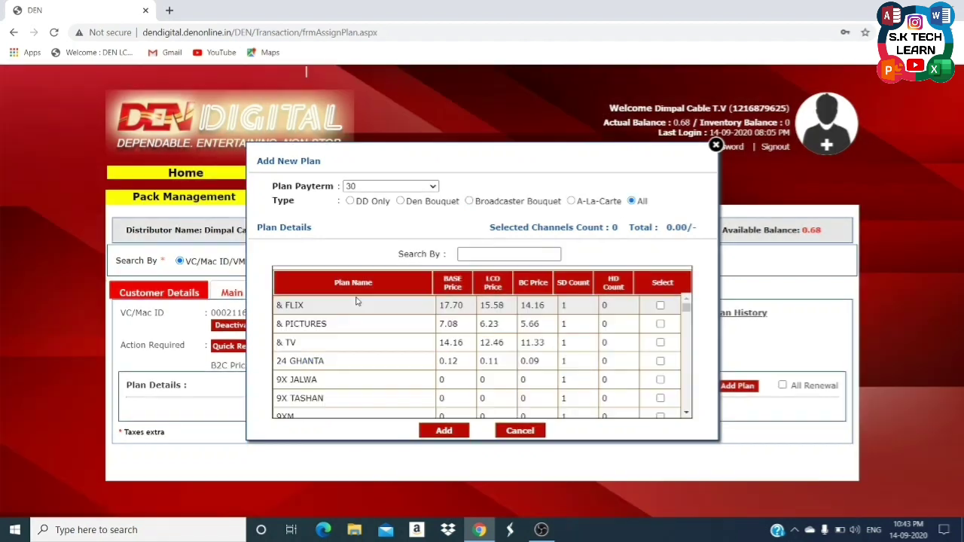
scroll(452, 324, "down", 10)
scroll(499, 332, "down", 20)
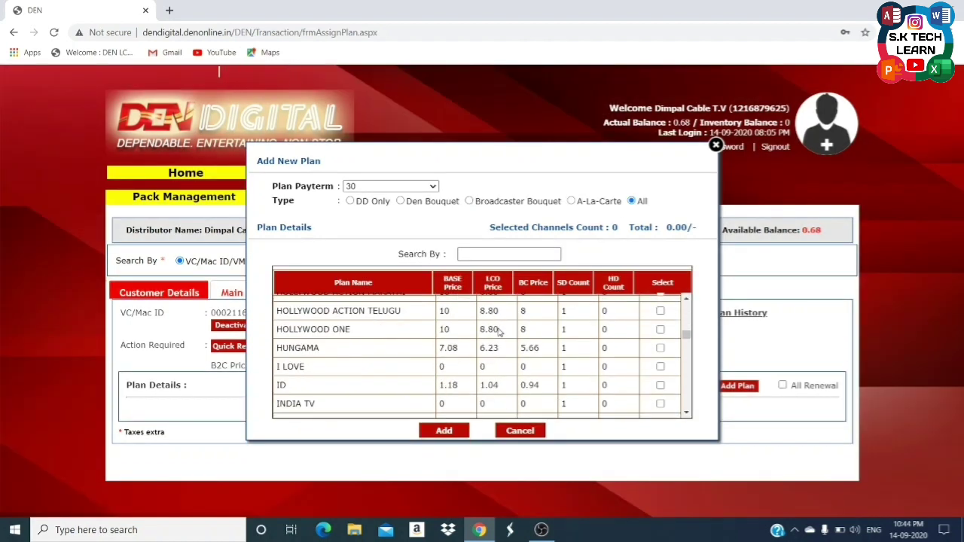
scroll(499, 333, "down", 20)
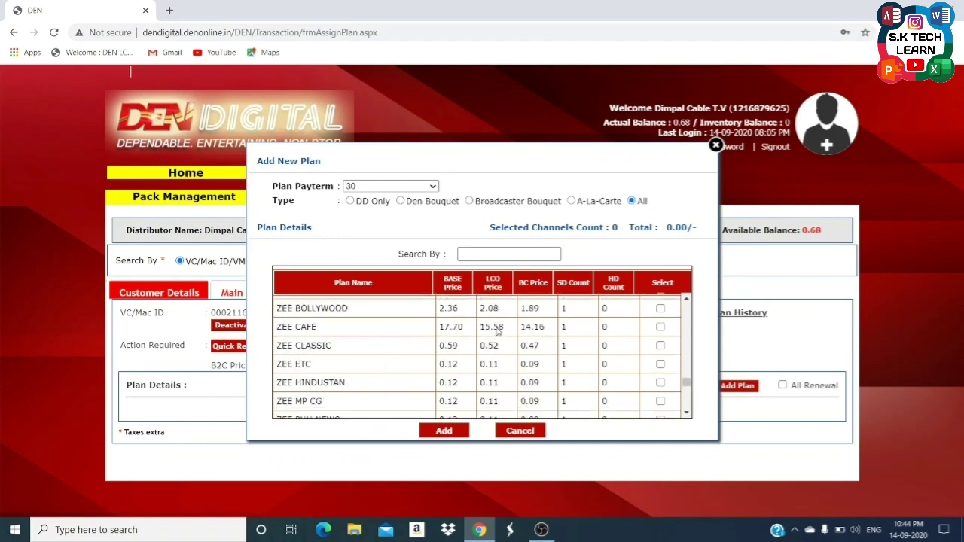
scroll(497, 331, "up", 15)
scroll(496, 329, "up", 20)
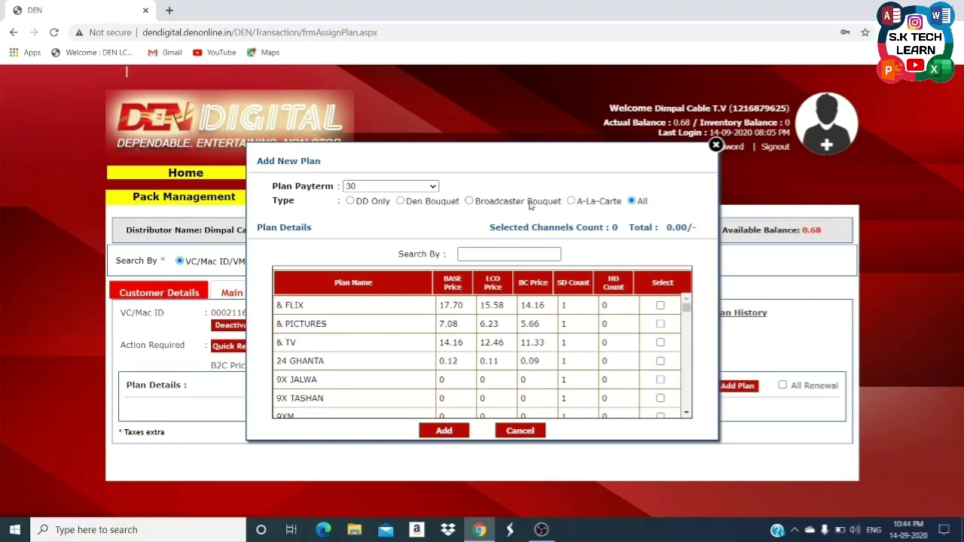
Close the plan list, search the next customer's VC ID and show their Main TV plan.
left_click(716, 146)
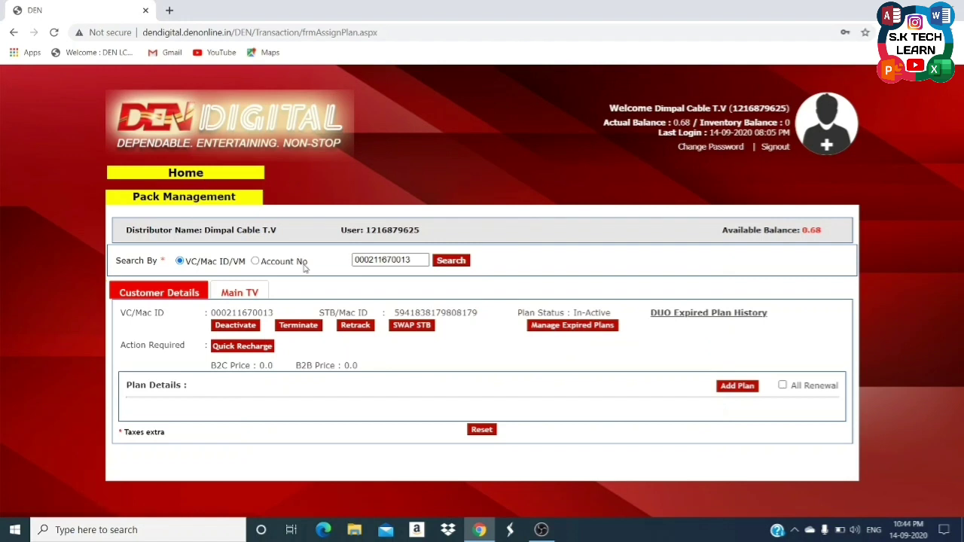
triple_click(416, 255)
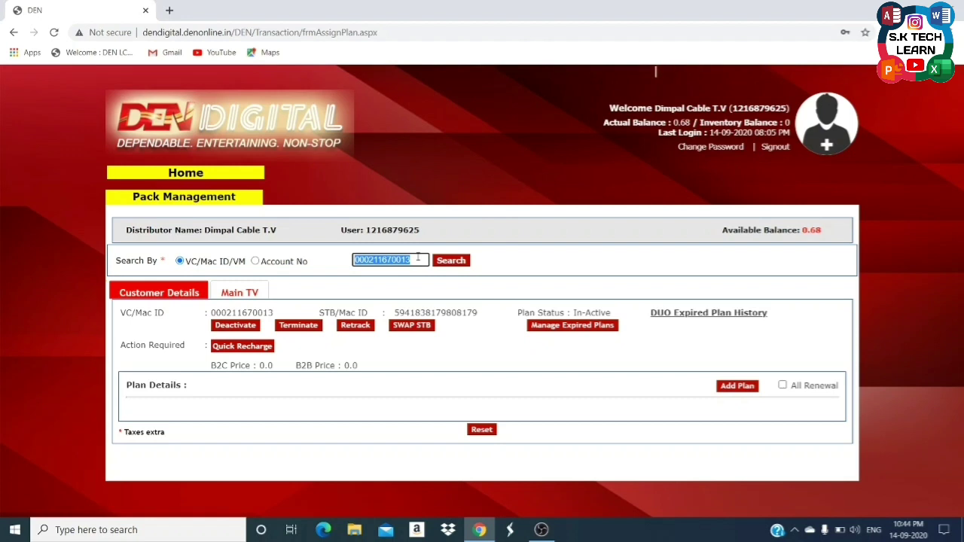
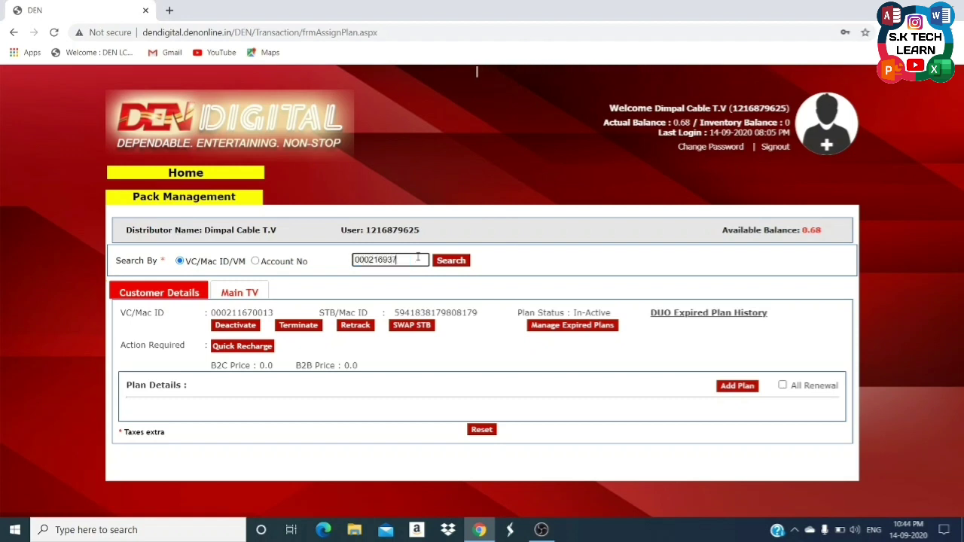
left_click(448, 264)
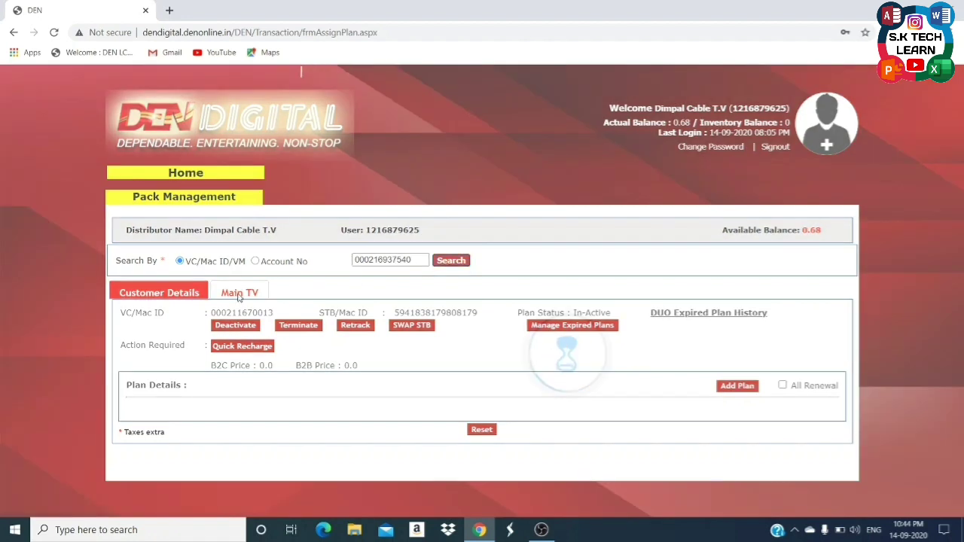
left_click(239, 293)
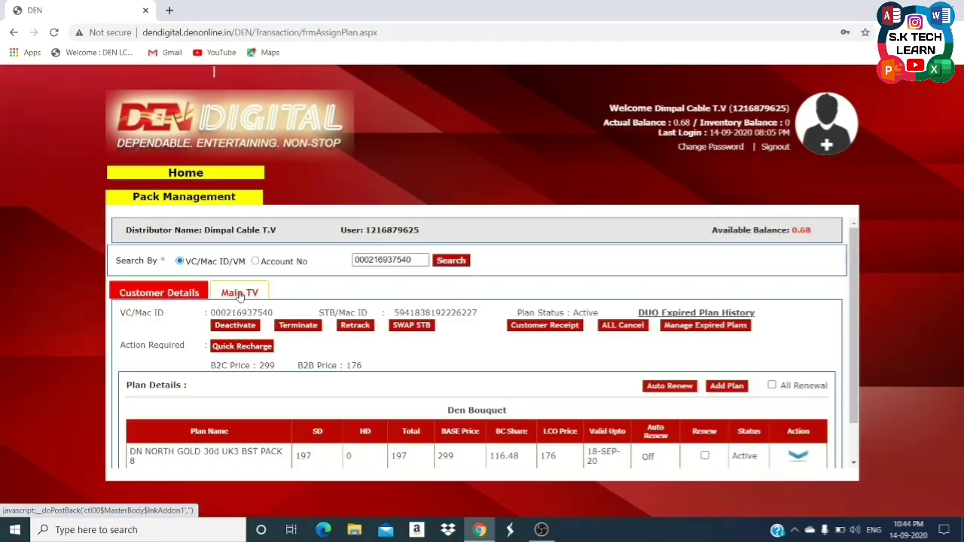
scroll(475, 339, "down", 1)
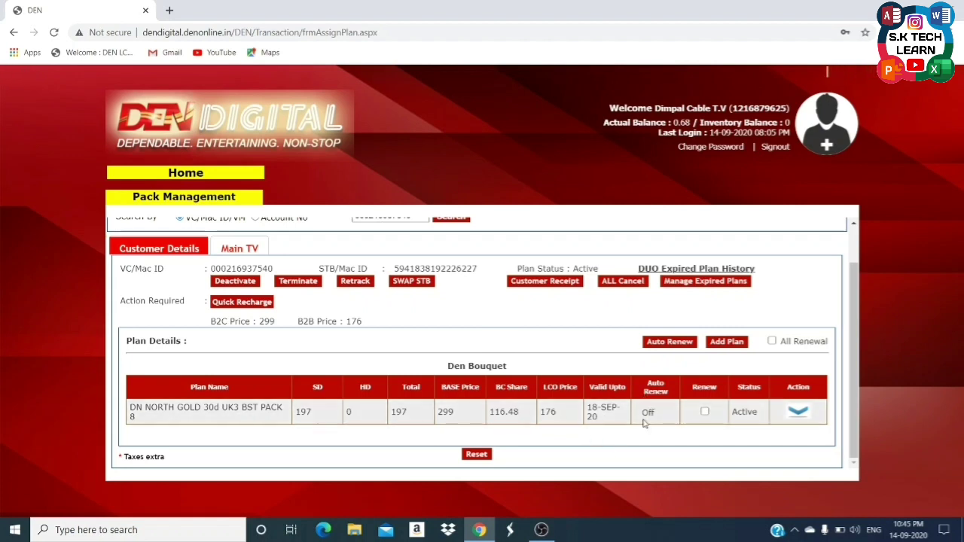
Set Auto Renew to Enable for DN NORTH GOLD 30d UK3 BST PACK 8 and acknowledge the success message.
left_click(661, 343)
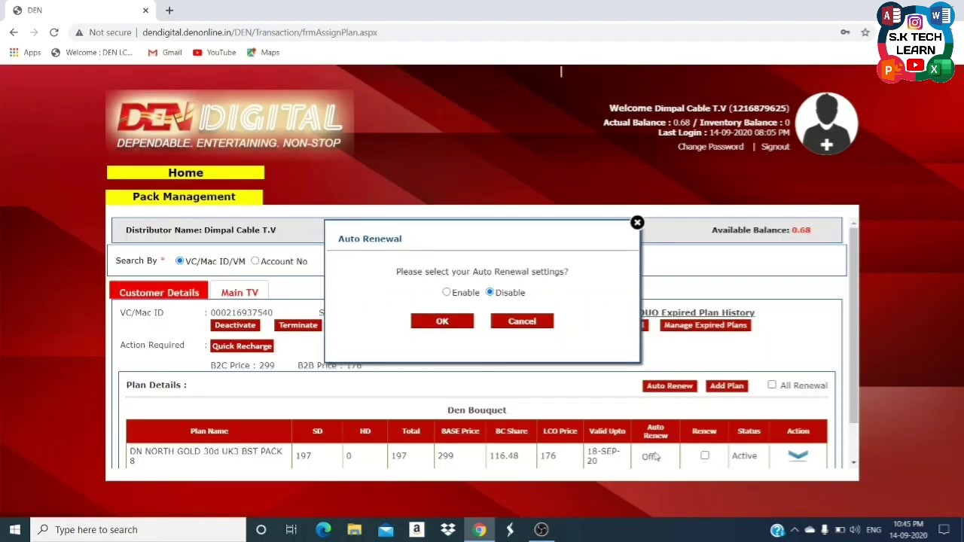
left_click(449, 293)
left_click(447, 322)
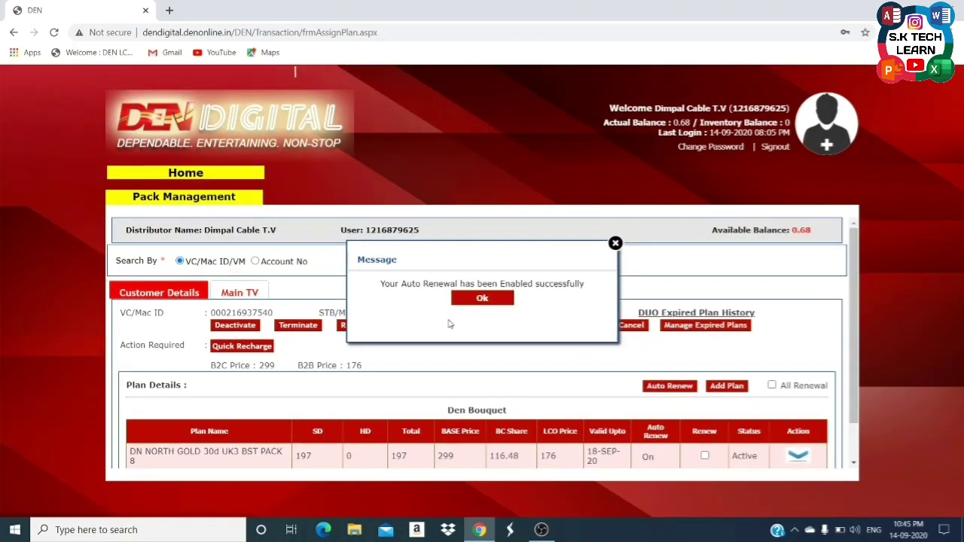
left_click(486, 302)
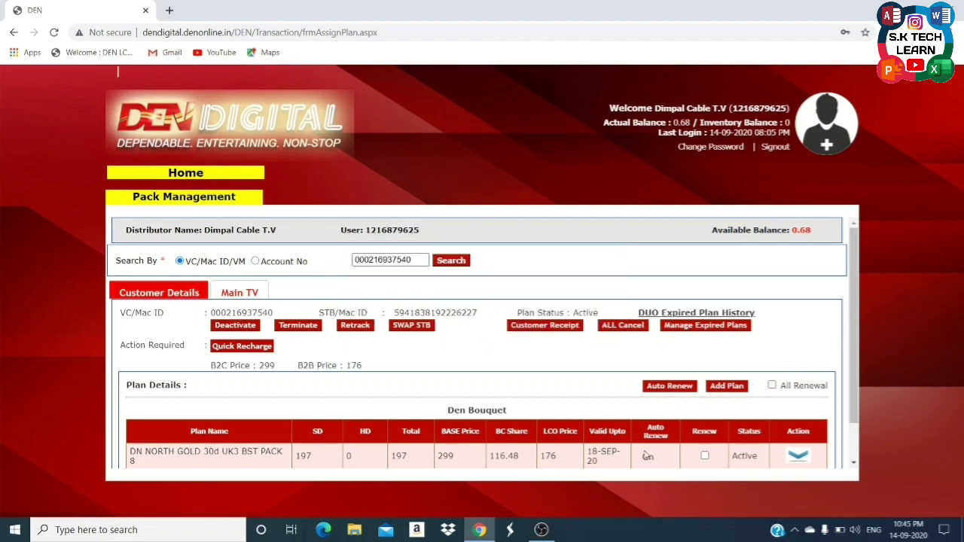
scroll(647, 456, "down", 1)
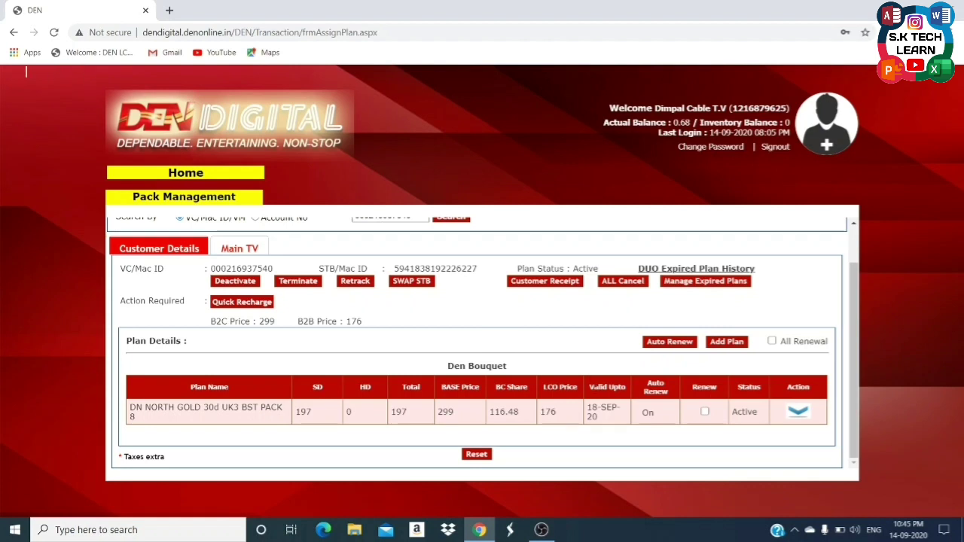
Set Auto Renew to Disable so the plan shows Off, and acknowledge the confirmation.
left_click(672, 347)
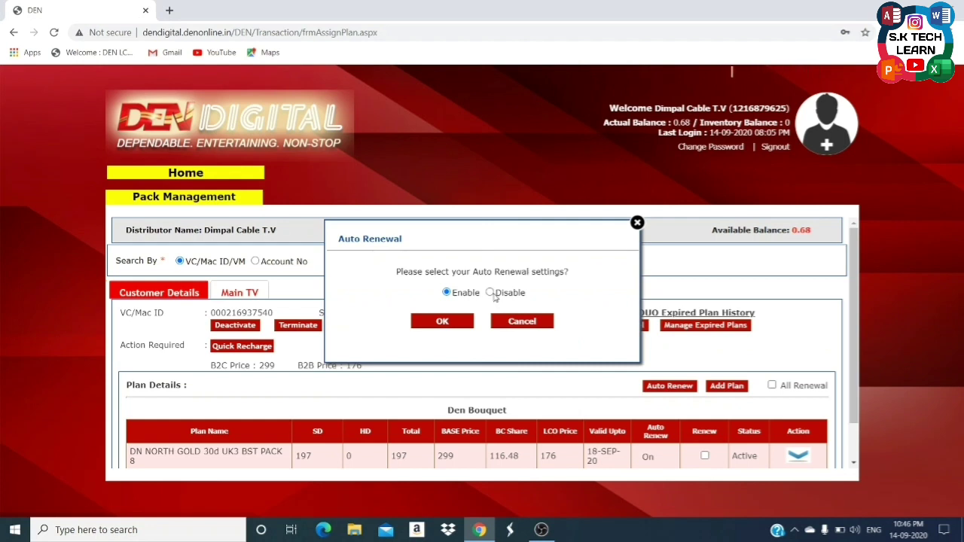
left_click(490, 293)
left_click(472, 321)
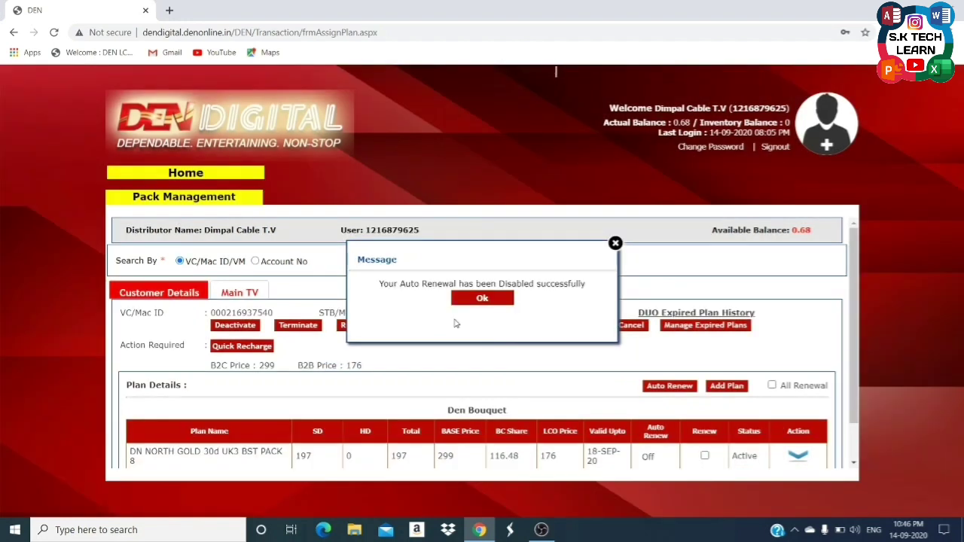
left_click(478, 298)
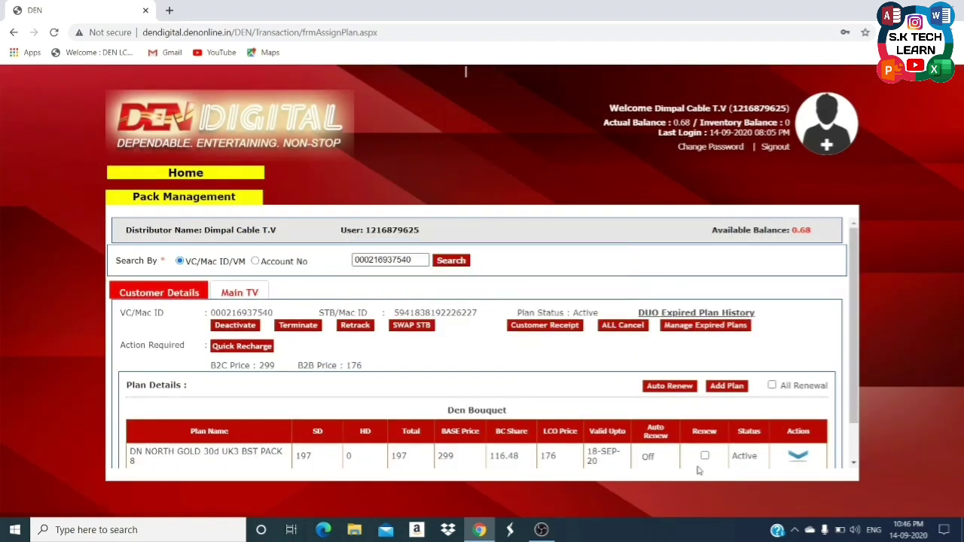
scroll(618, 440, "down", 1)
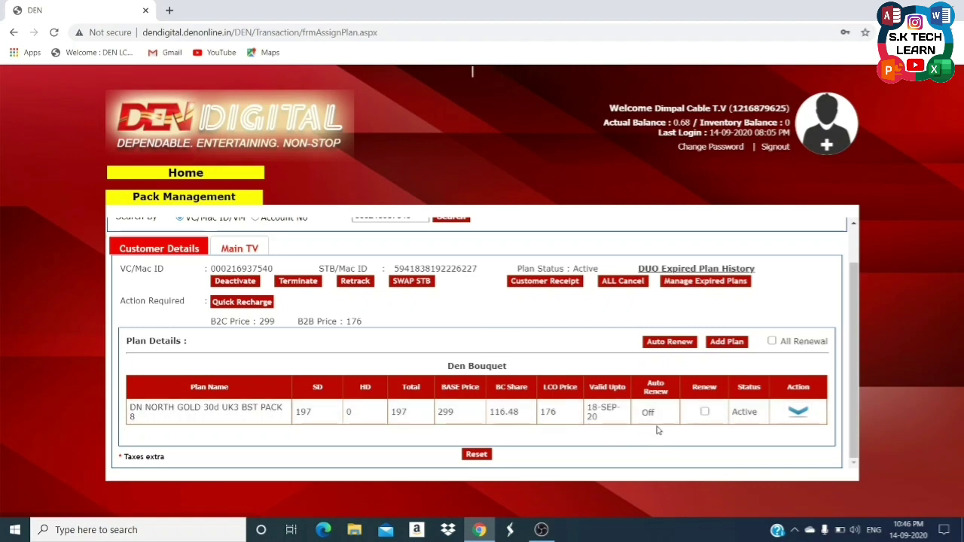
Tick and untick All Renewal, then open the plan row's Action dropdown.
left_click(773, 343)
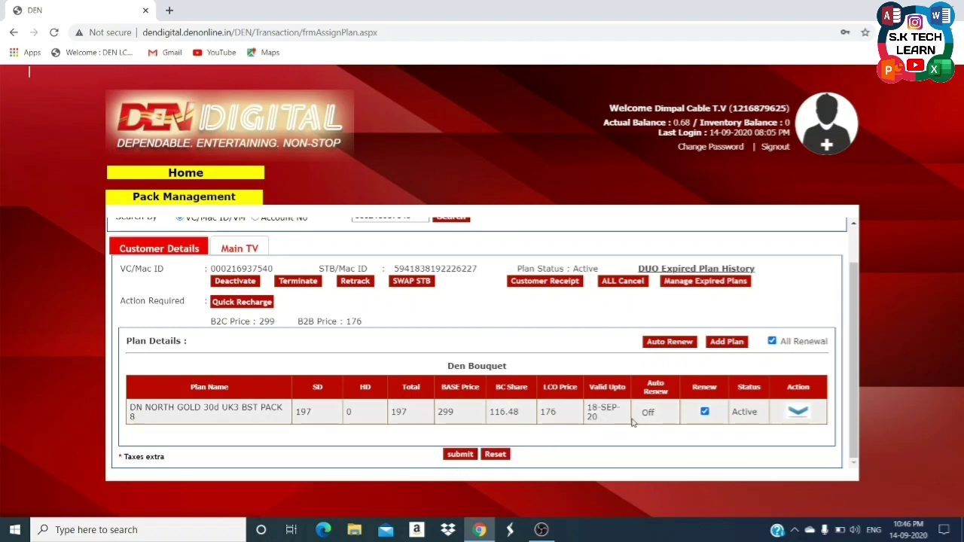
left_click(773, 343)
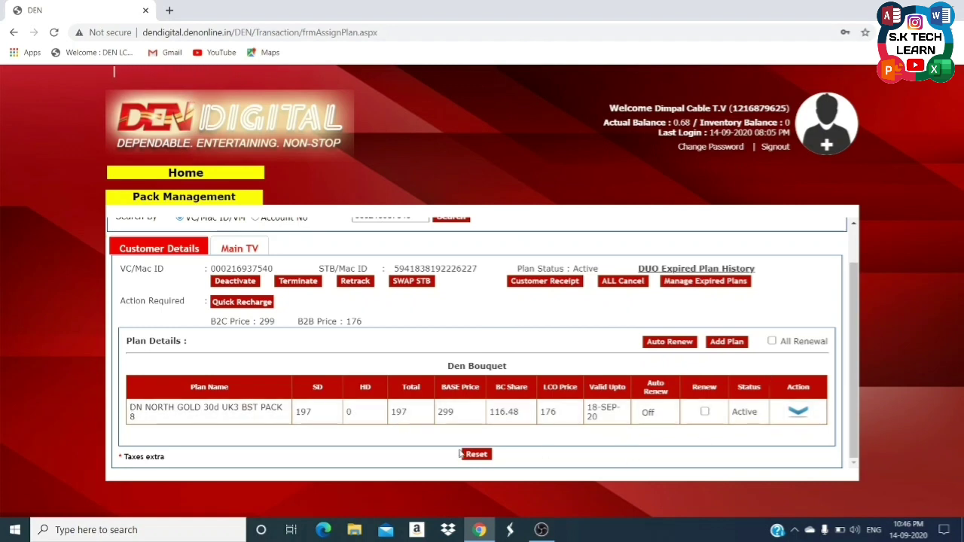
left_click(797, 414)
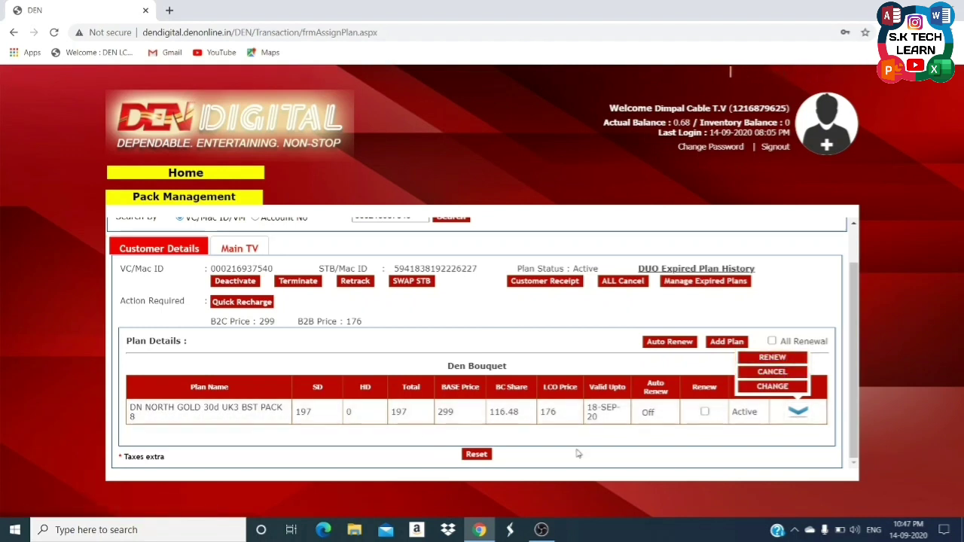
Close the RENEW/CANCEL/CHANGE dropdown without choosing, then reopen it.
left_click(683, 449)
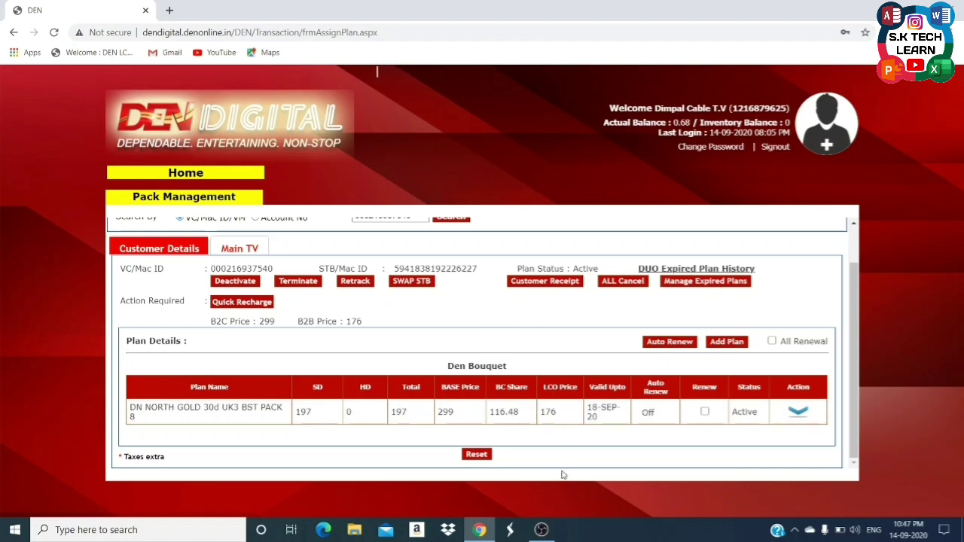
left_click(800, 413)
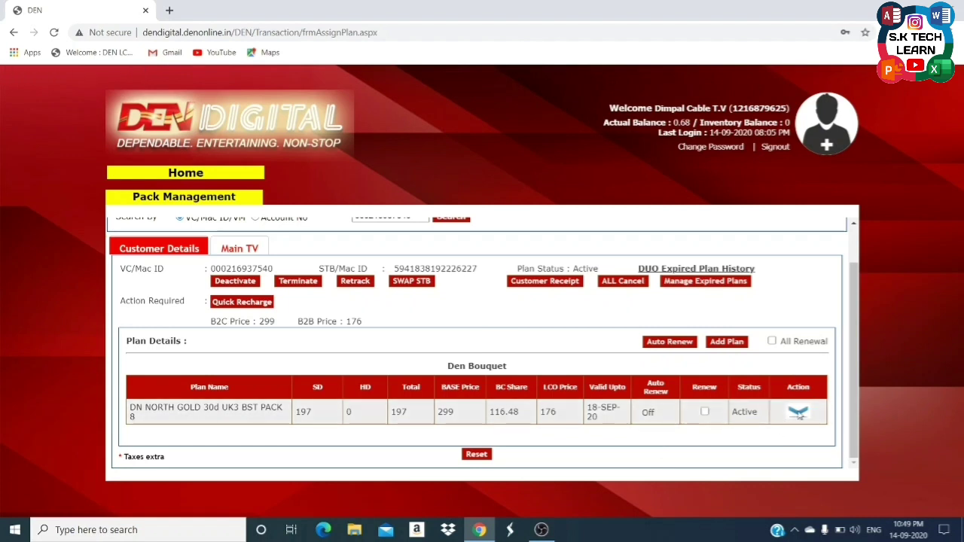
Return to the home dashboard and open the Balance Management tile.
scroll(394, 250, "up", 2)
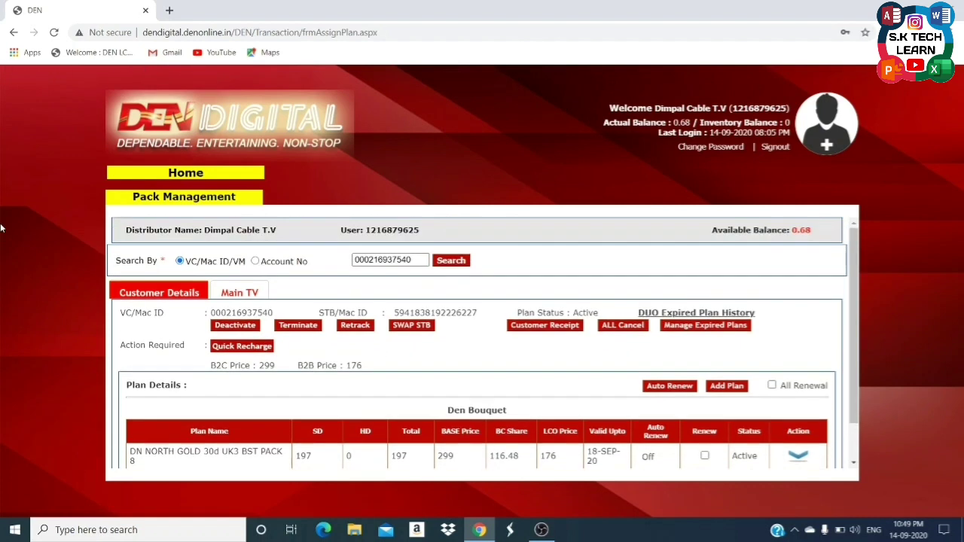
left_click(191, 174)
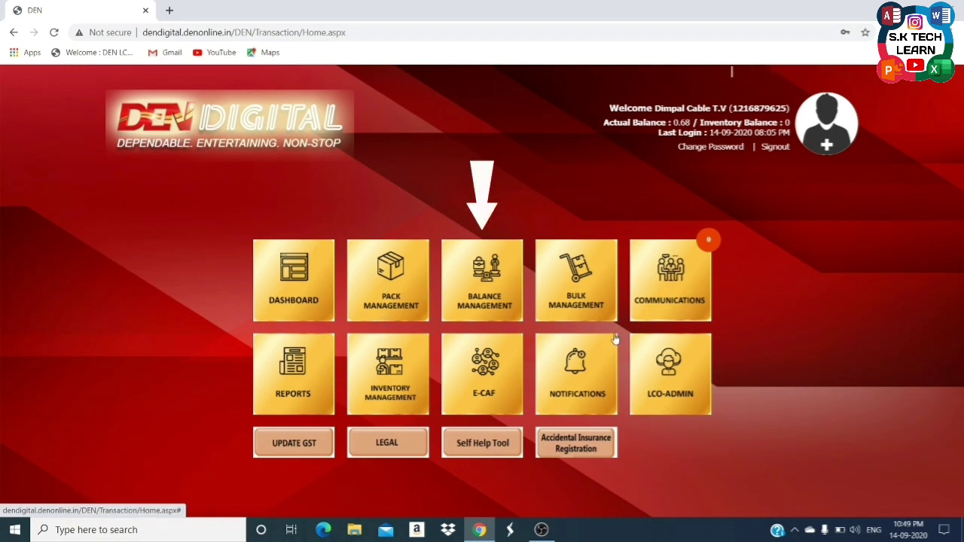
left_click(459, 288)
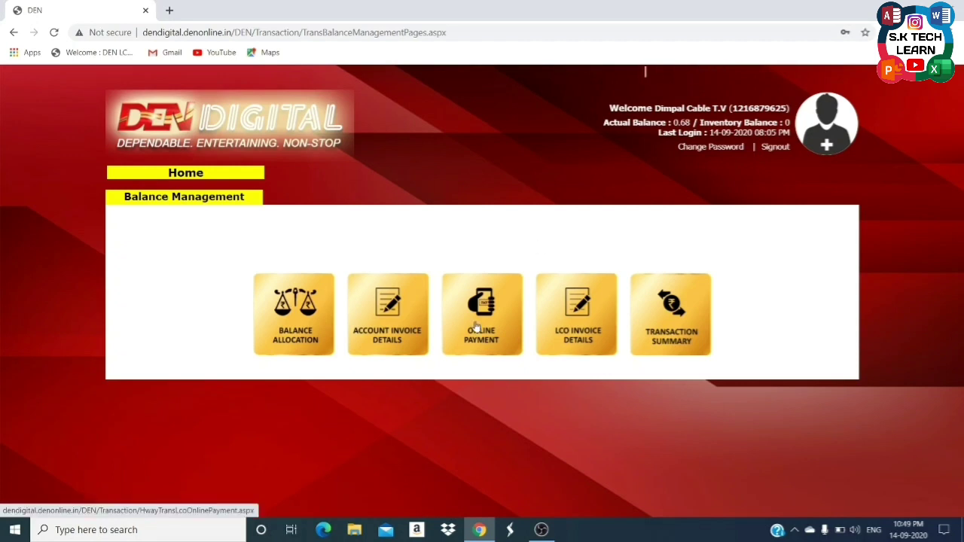
Open Online Payment and enter amount 1000 with remark 'For 20 Boxes Recharge'.
left_click(476, 325)
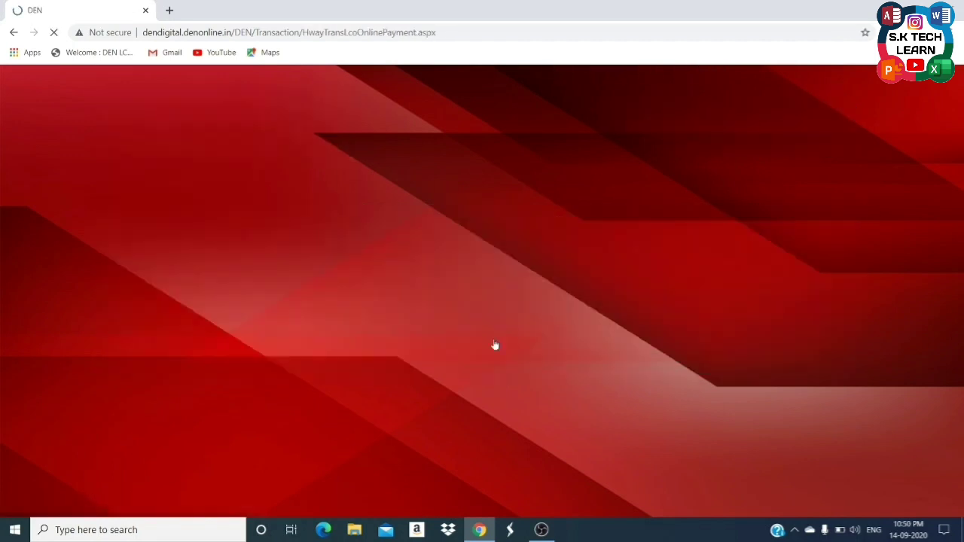
scroll(495, 344, "down", 3)
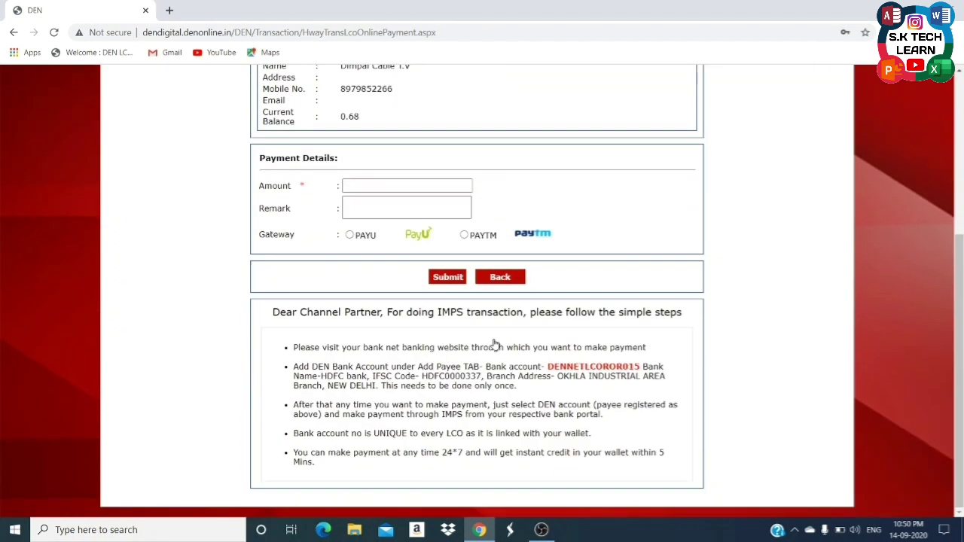
scroll(495, 344, "up", 1)
left_click(366, 311)
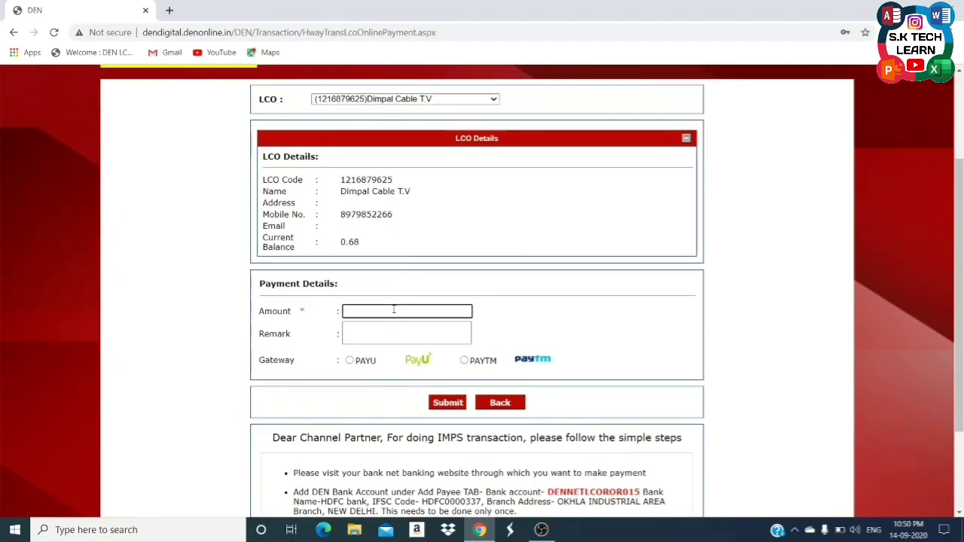
type("1000")
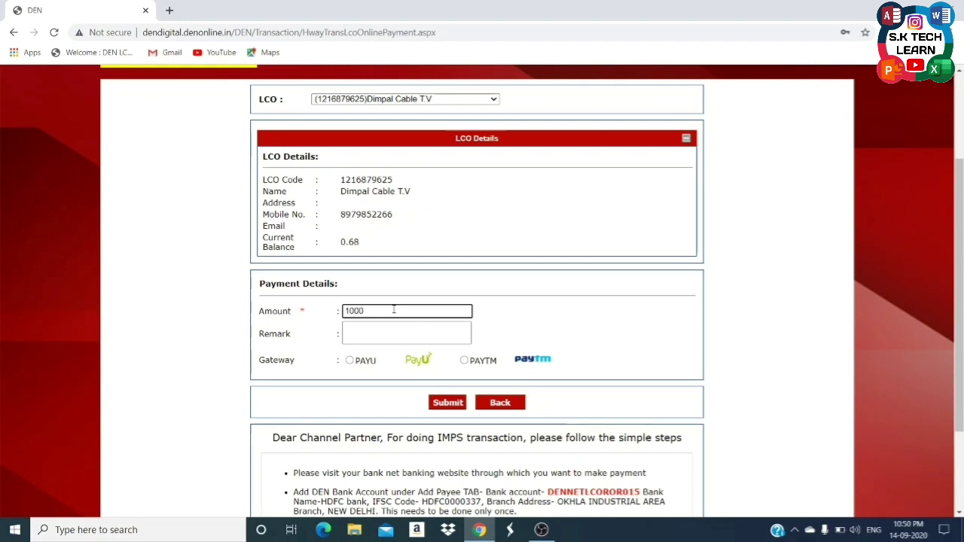
left_click(405, 329)
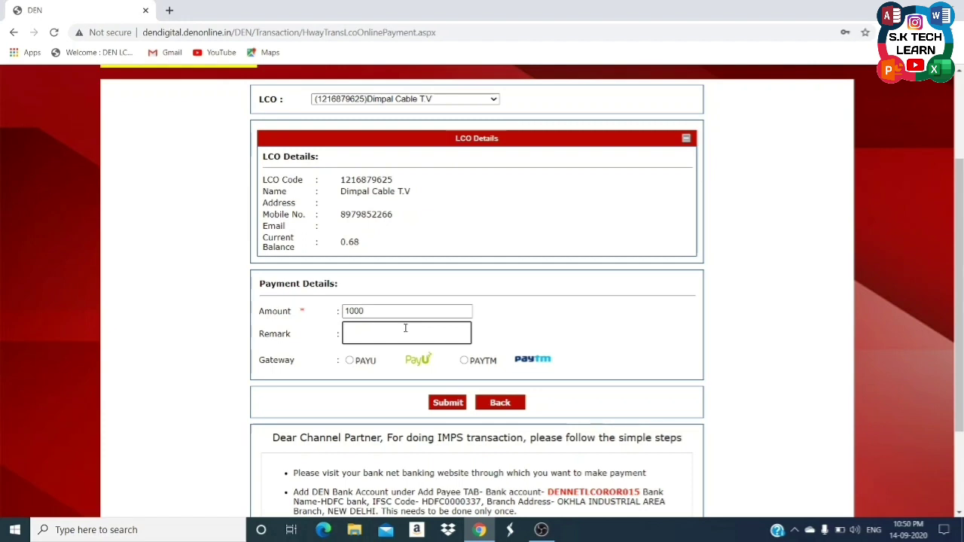
type("20")
type(" Boxes")
type(" Rechar")
type("For")
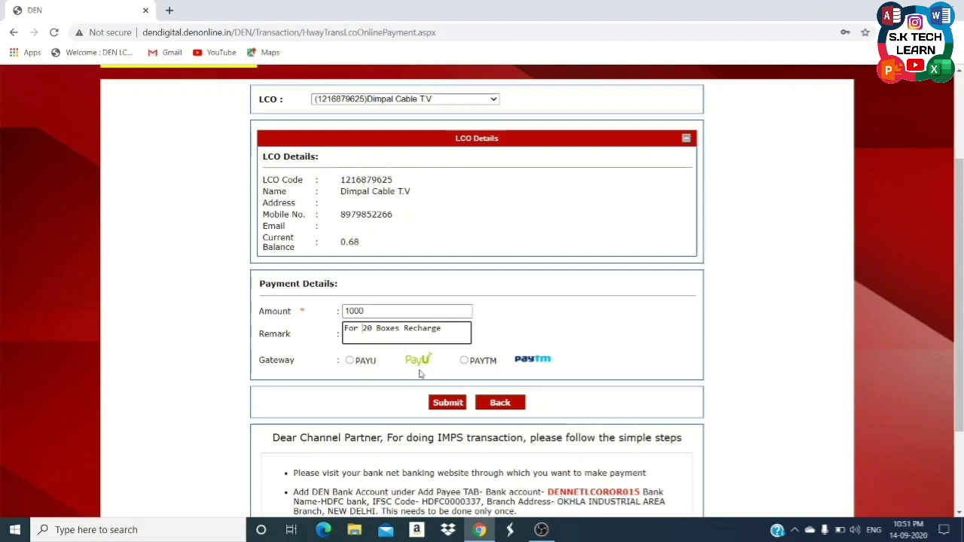
Choose the PAYU gateway, submit, and cancel at the PG charges prompt.
left_click(359, 363)
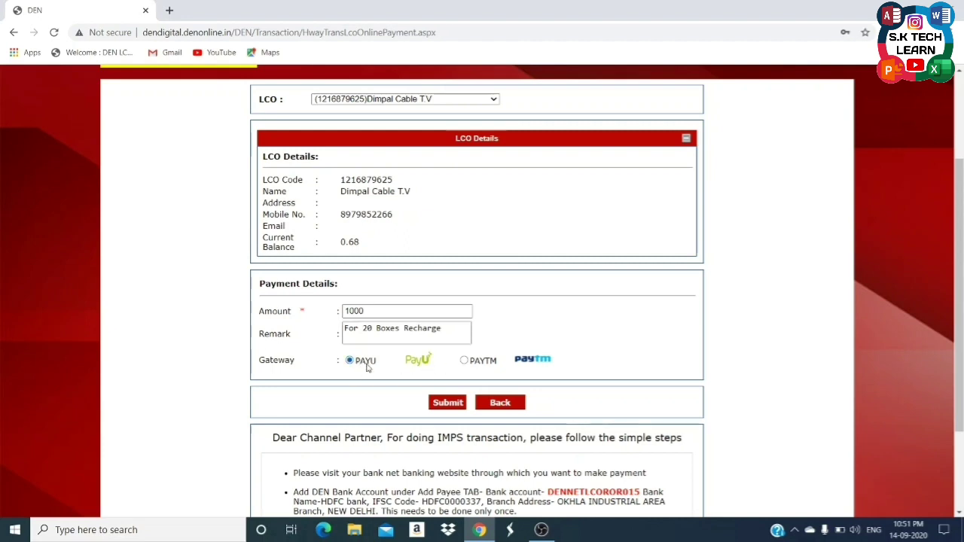
left_click(448, 404)
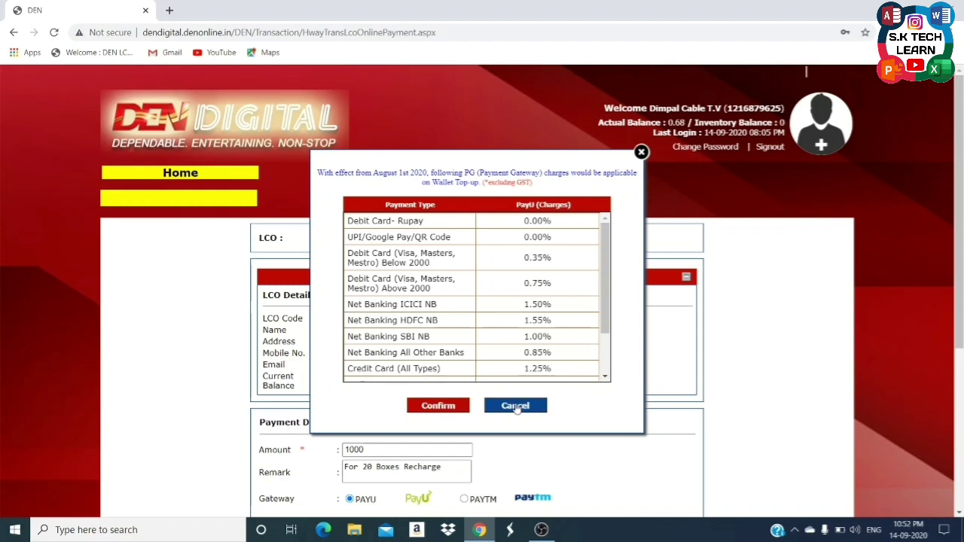
left_click(516, 407)
scroll(472, 355, "down", 3)
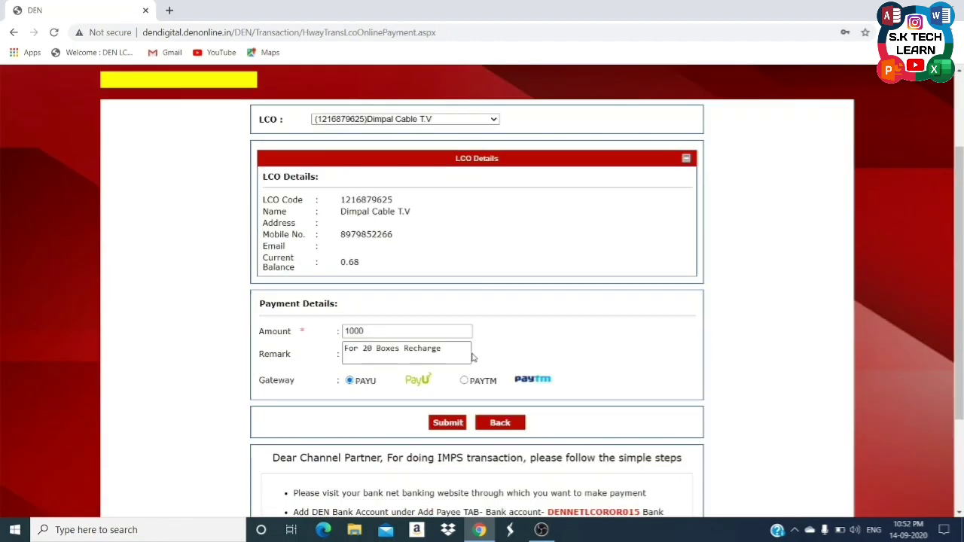
scroll(472, 354, "down", 1)
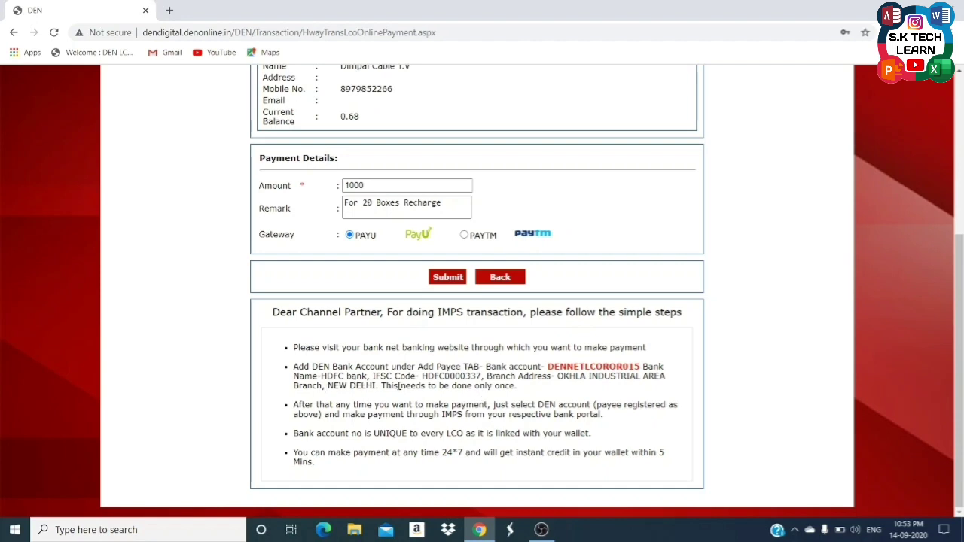
scroll(380, 393, "up", 1)
scroll(388, 404, "down", 1)
scroll(386, 405, "up", 4)
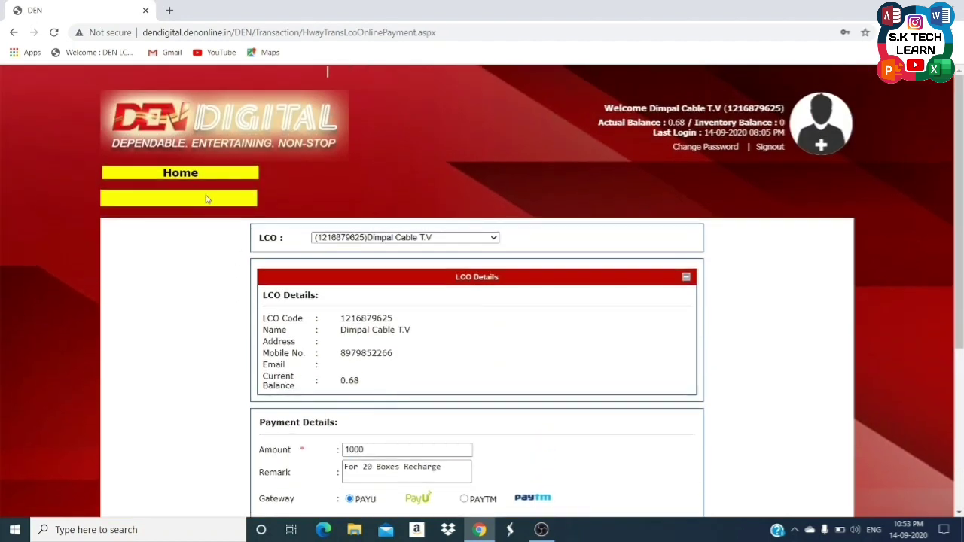
Go back to the home dashboard and open the Bulk Management tile.
left_click(192, 174)
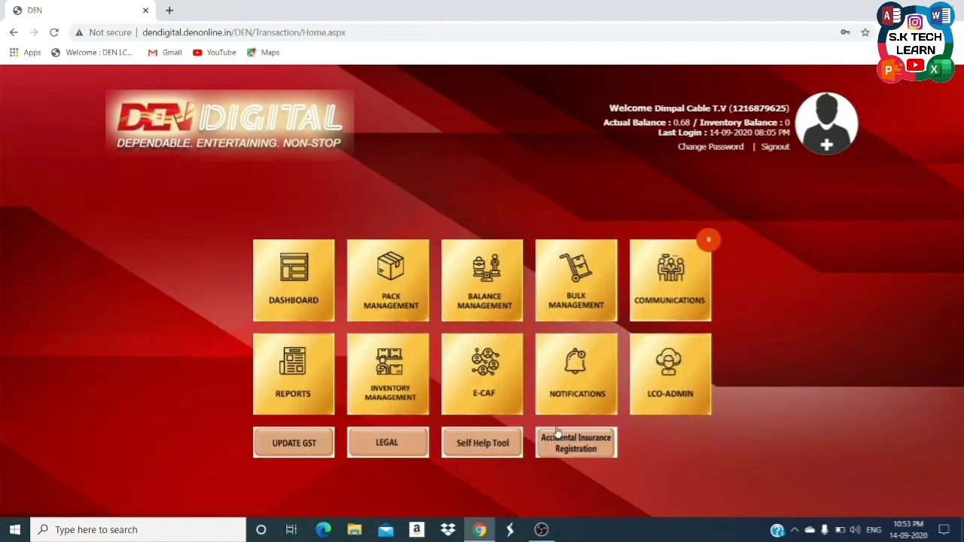
left_click(564, 308)
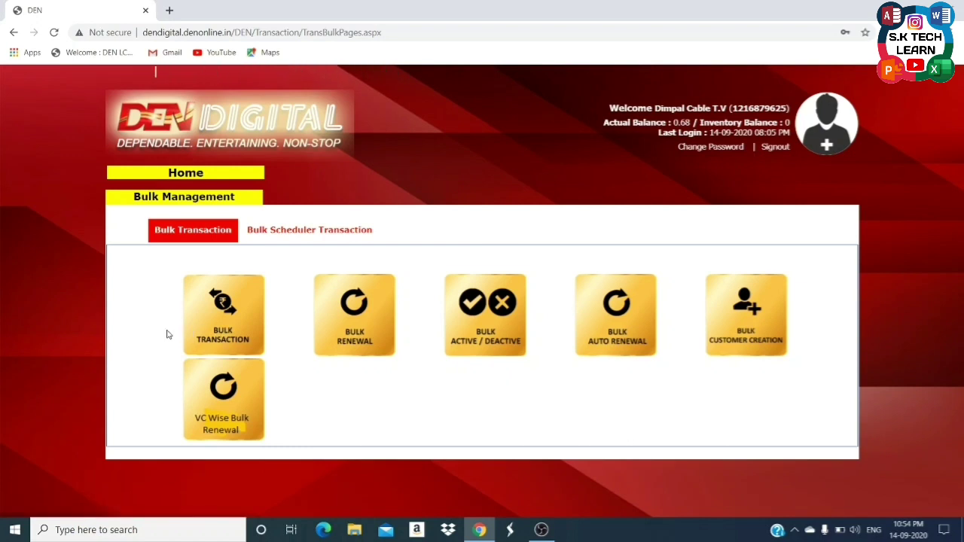
Open Bulk Transaction and download the upload template as BulkUpload (5).xlsx.
left_click(209, 322)
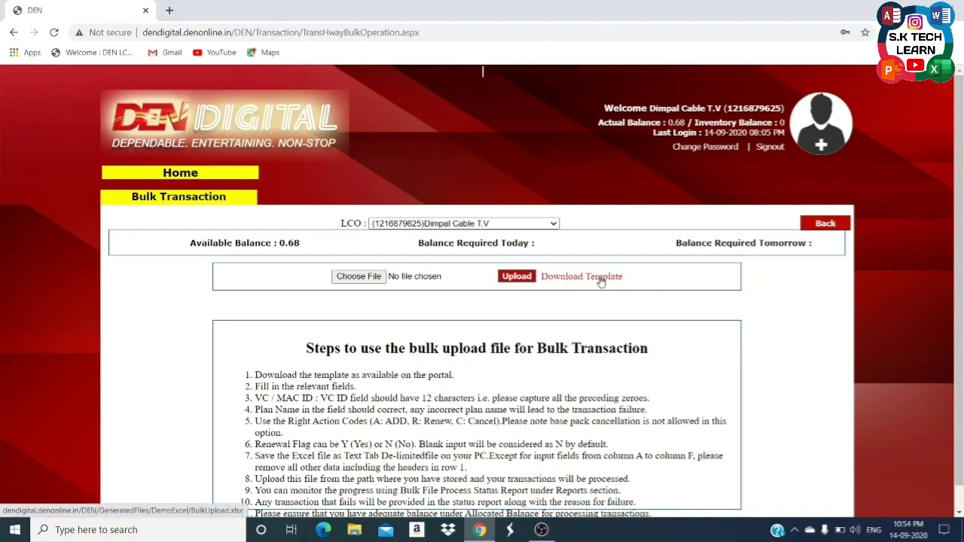
left_click(601, 278)
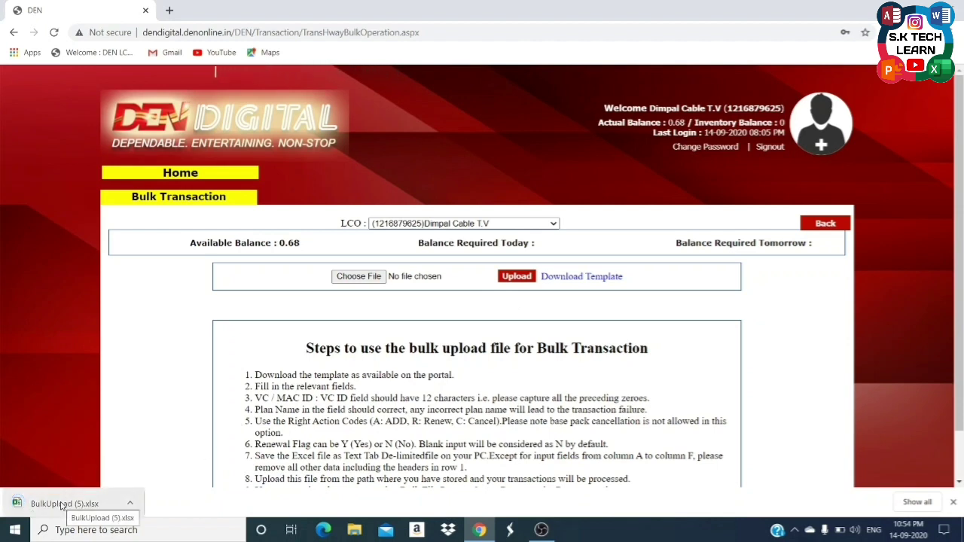
Open BulkUpload (5).xlsx in Excel, enable editing, and select cell A2.
left_click(63, 503)
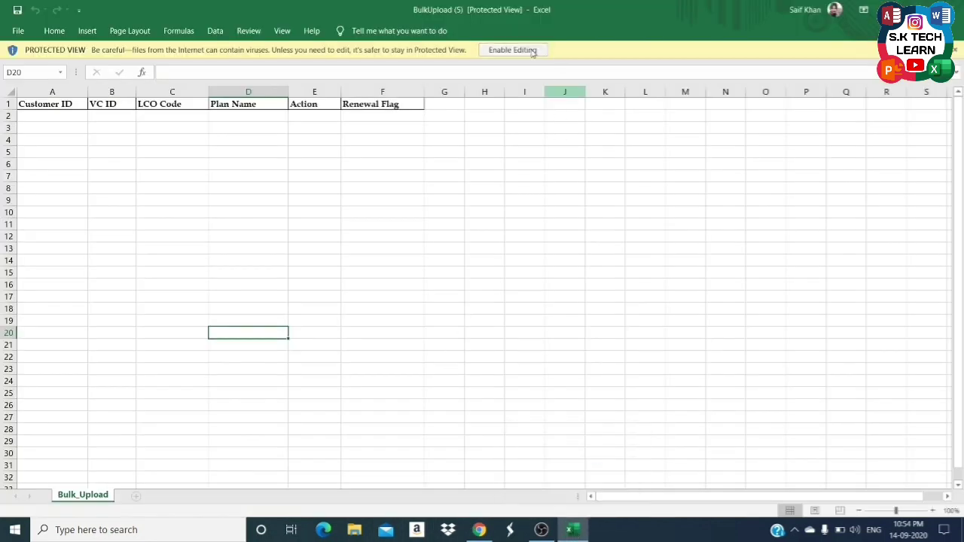
left_click(528, 49)
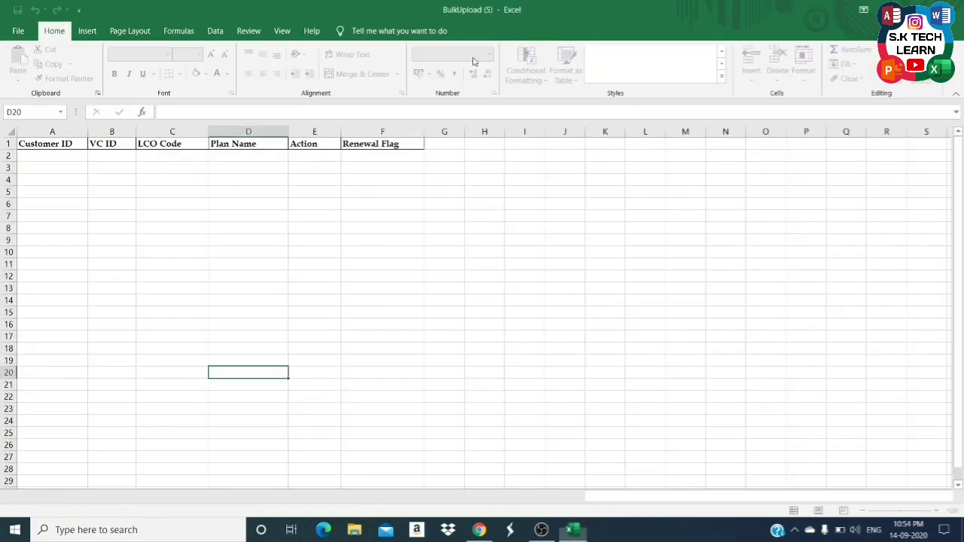
left_click(30, 156)
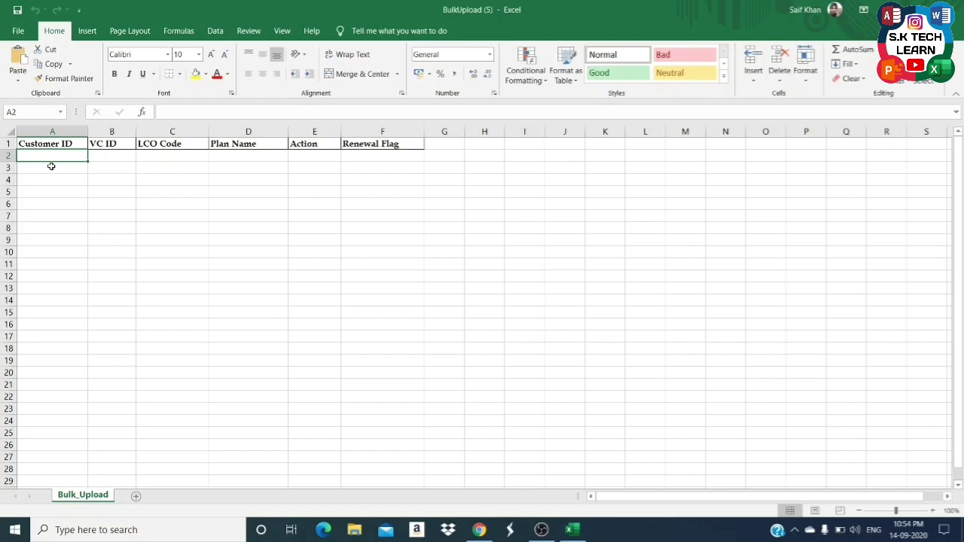
Search Pack Management by the subscriber's VC ID and select their Customer A/C No.
left_click(479, 530)
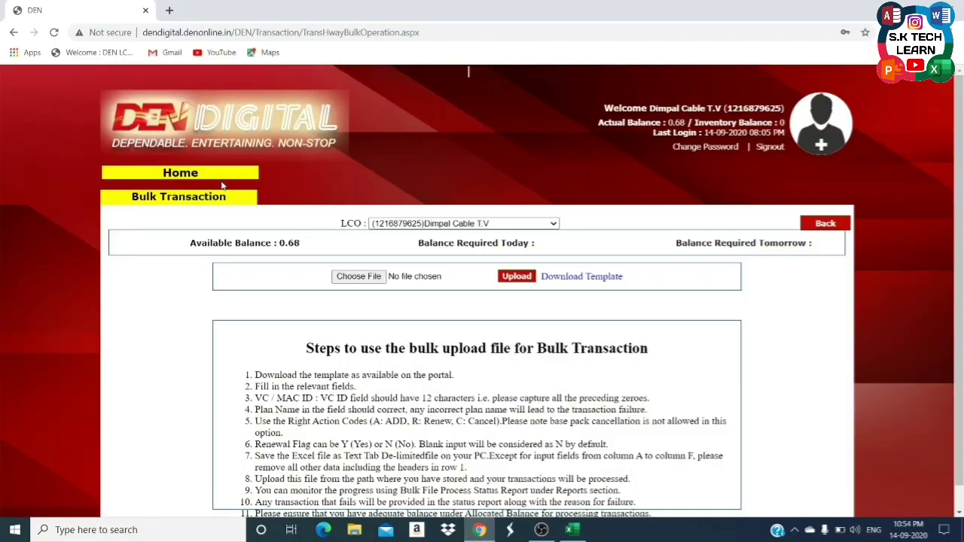
left_click(171, 173)
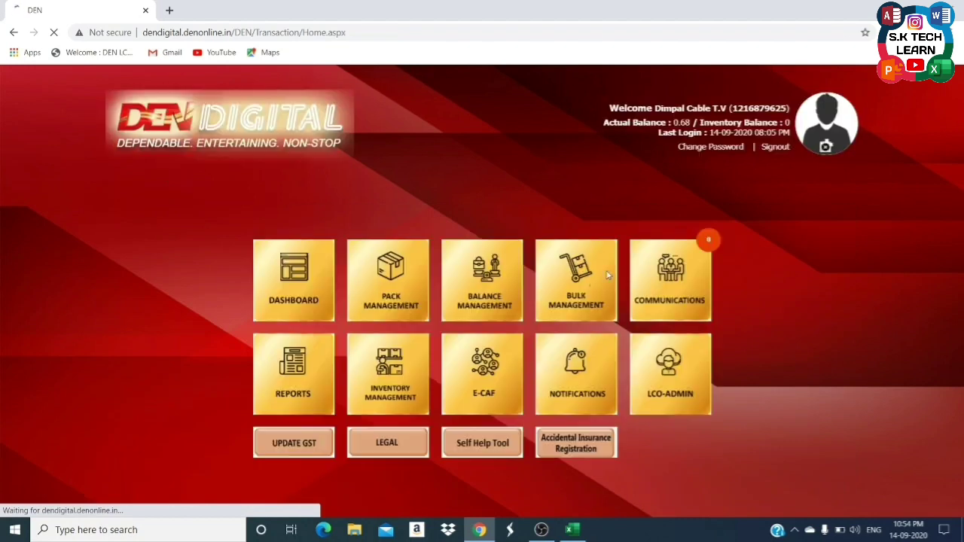
left_click(372, 281)
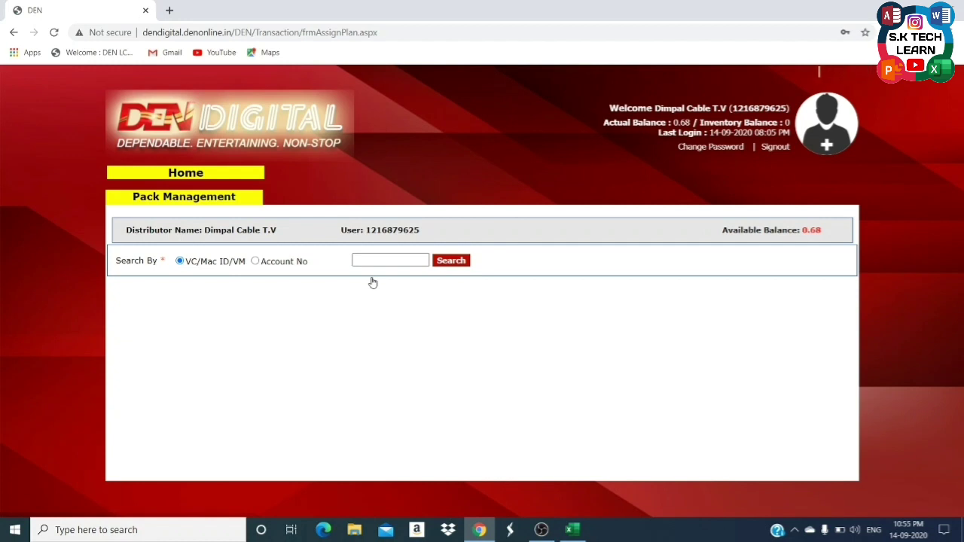
left_click(379, 264)
left_click(455, 265)
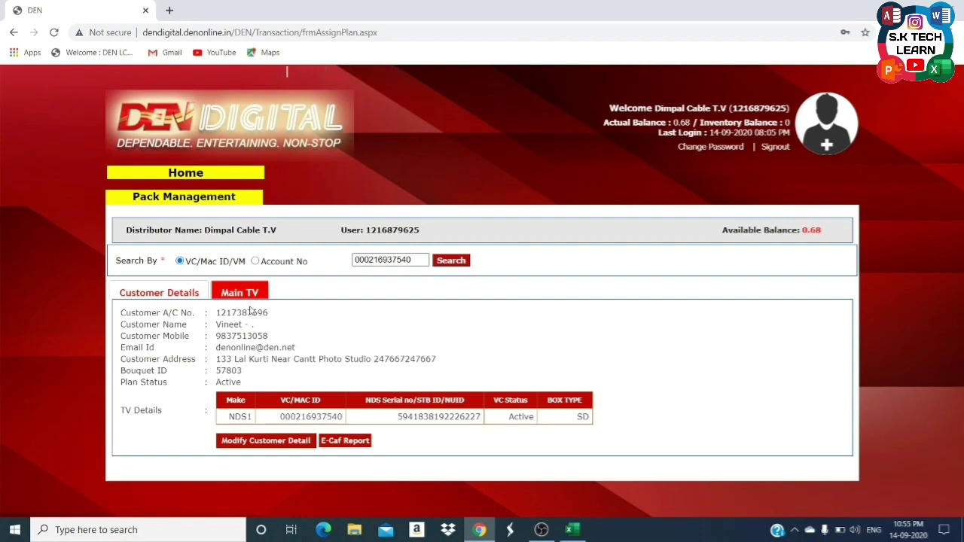
double_click(256, 312)
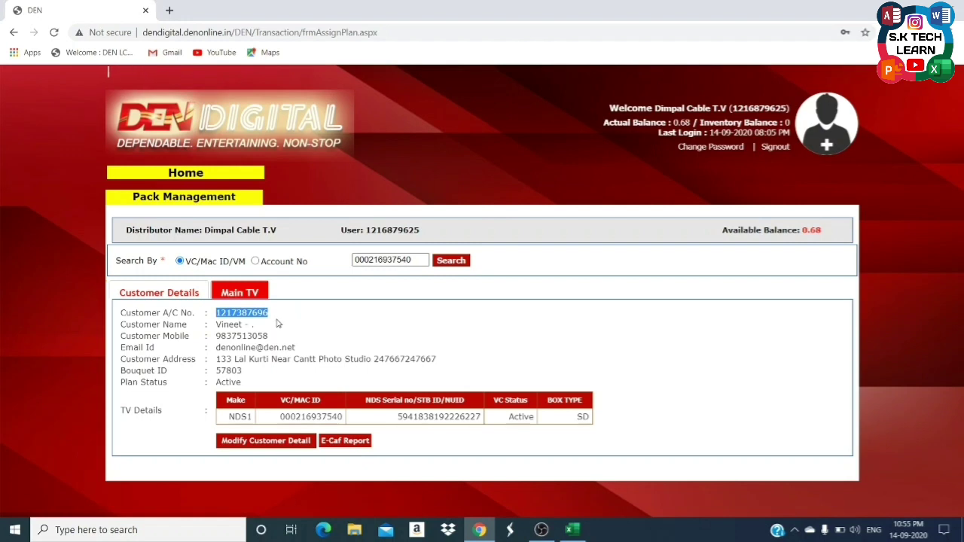
Paste the customer account number into A2 as plain text.
left_click(571, 530)
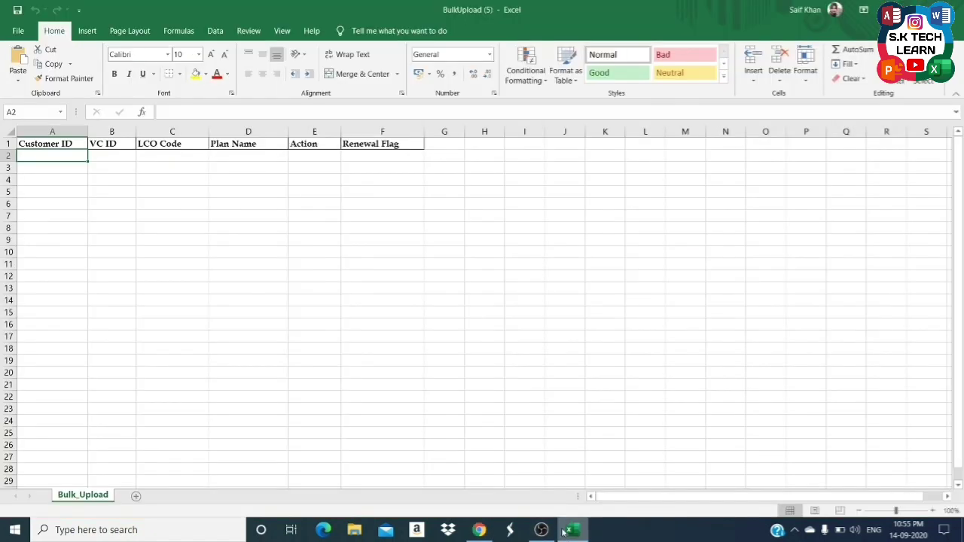
key("ctrl+alt+v")
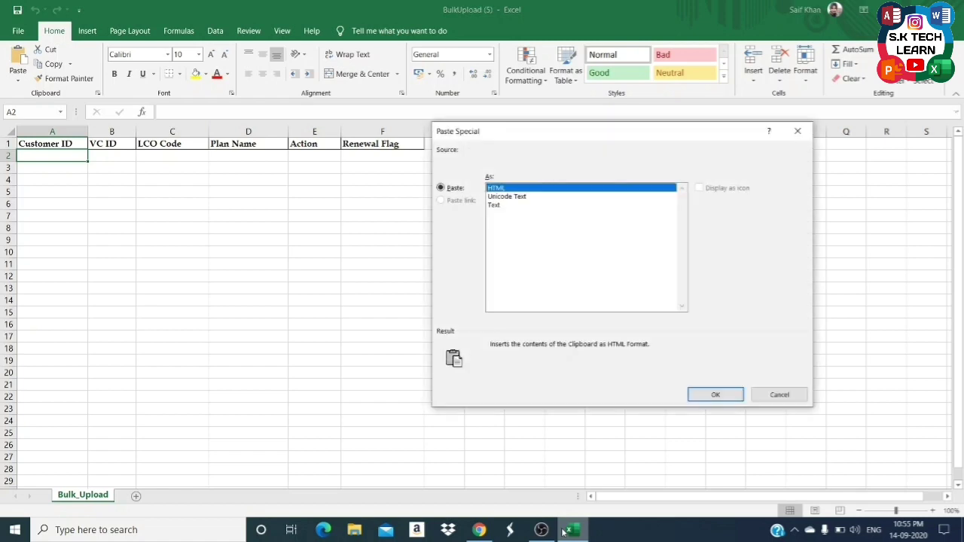
key("Down")
key("Down")
key("Return")
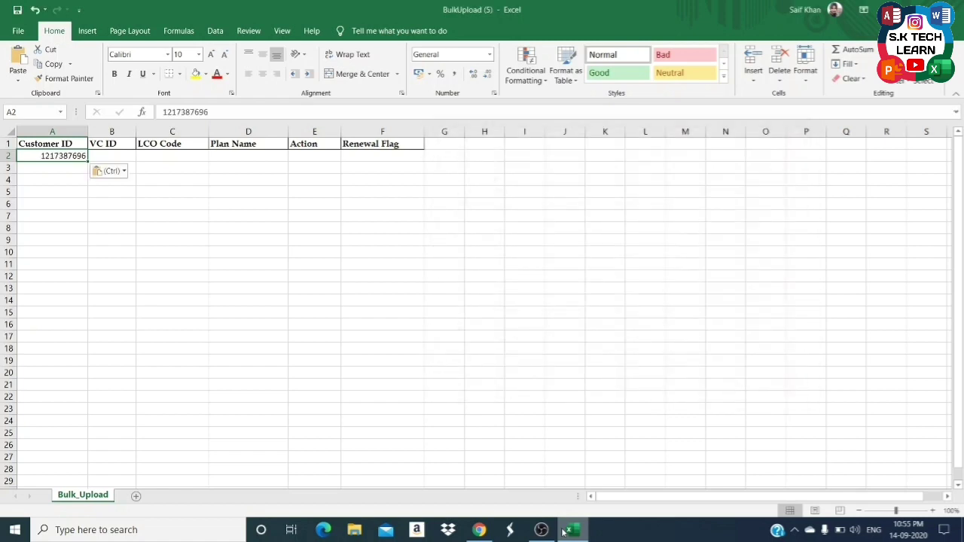
key("Tab")
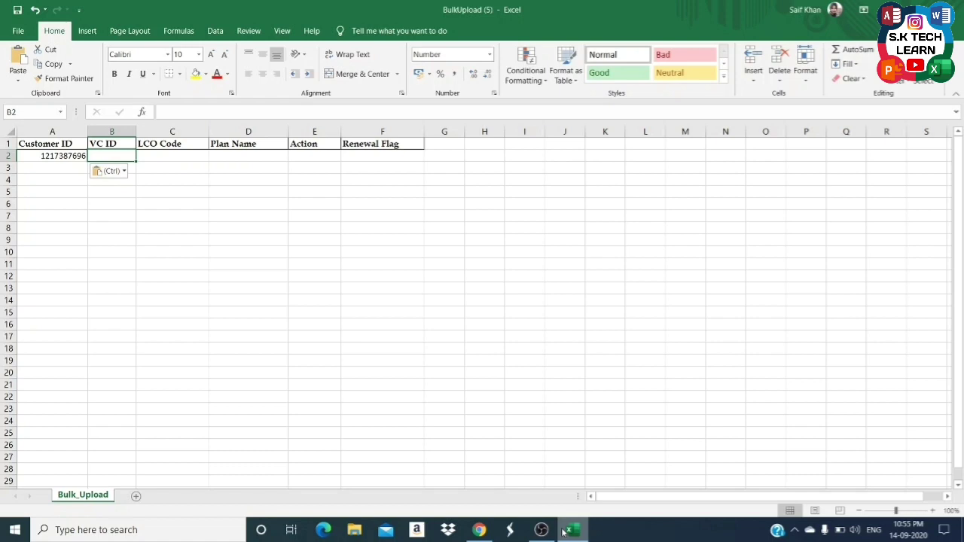
Copy the VC ID from the portal into B2, prefixed with an apostrophe to keep leading zeros.
left_click(479, 530)
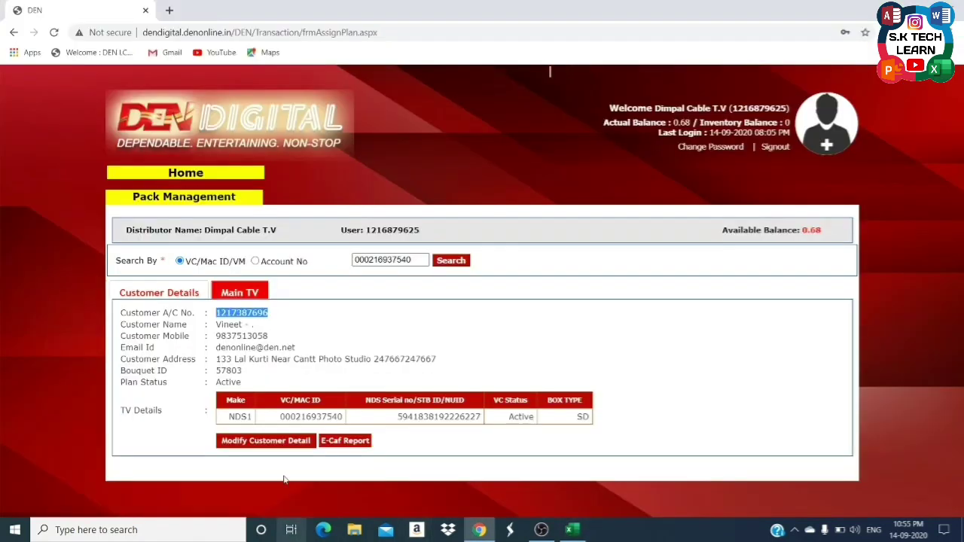
double_click(389, 260)
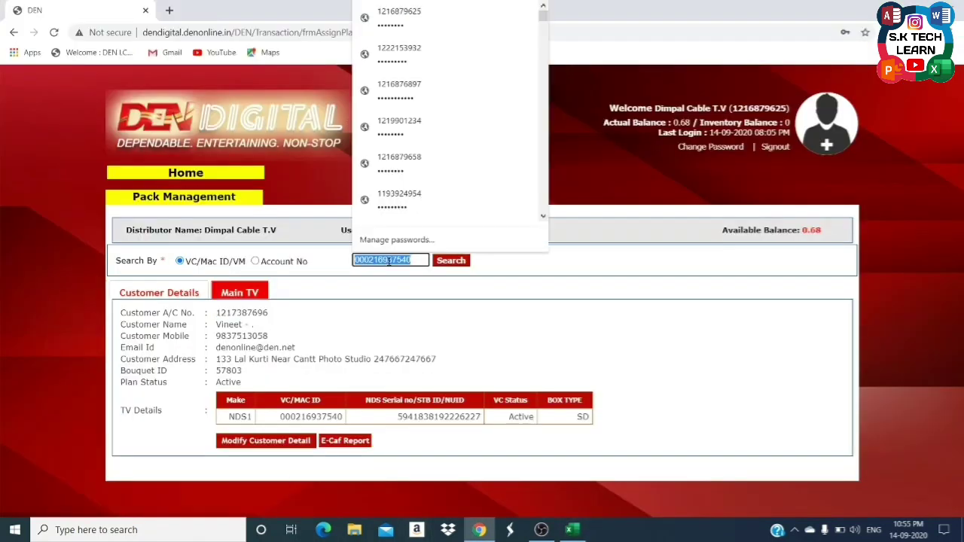
key("ctrl+c")
key("alt+Tab")
type("'")
key("ctrl+v")
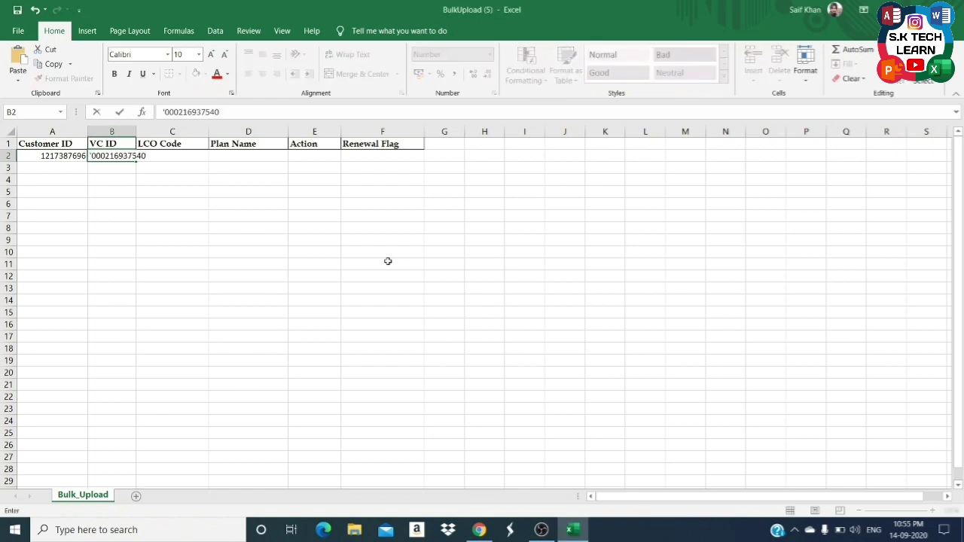
key("Return")
key("Right")
key("Up")
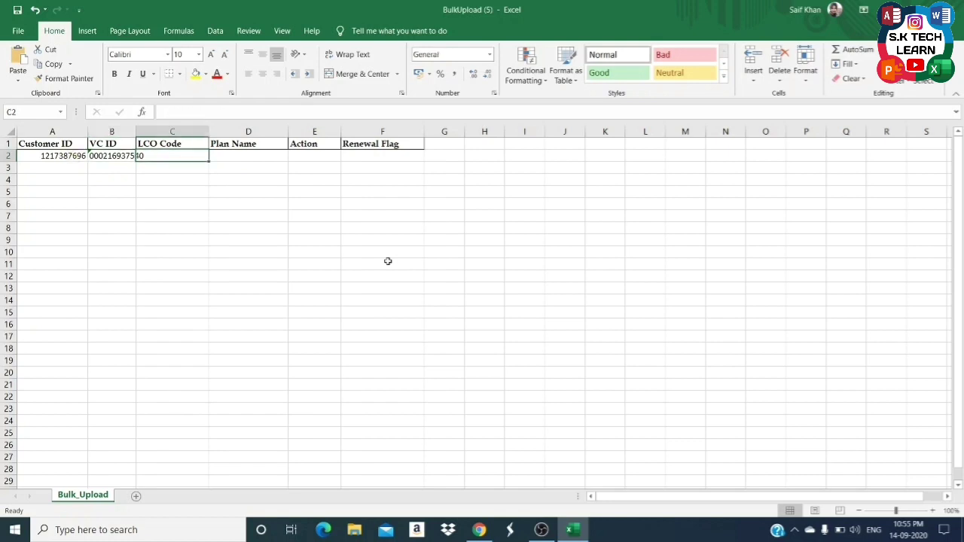
Copy the LCO code from the portal header into C2 as plain text.
key("alt+Tab")
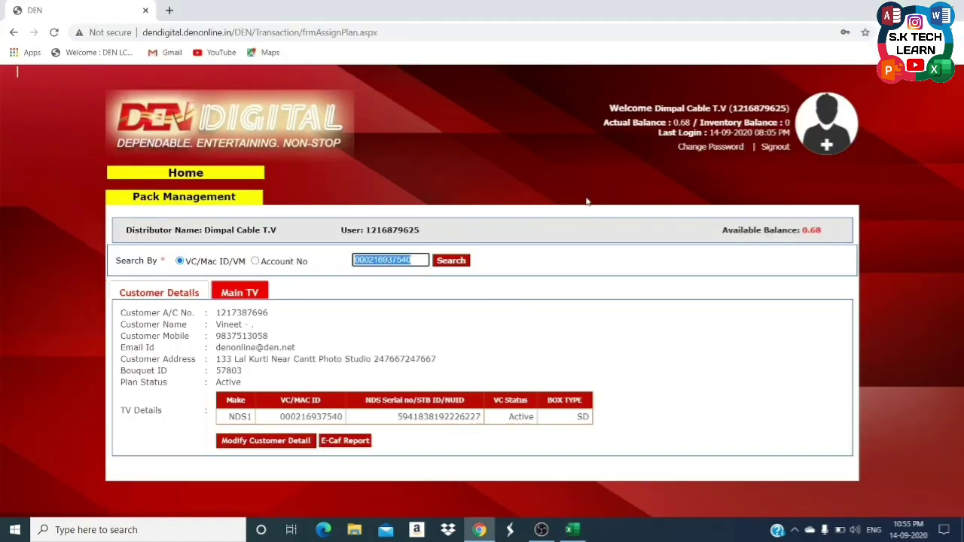
double_click(760, 109)
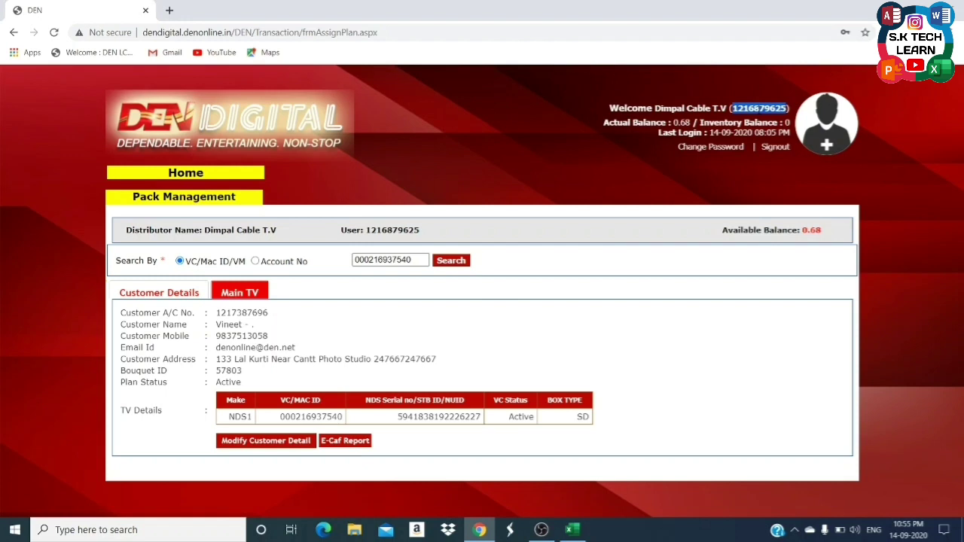
key("alt+Tab")
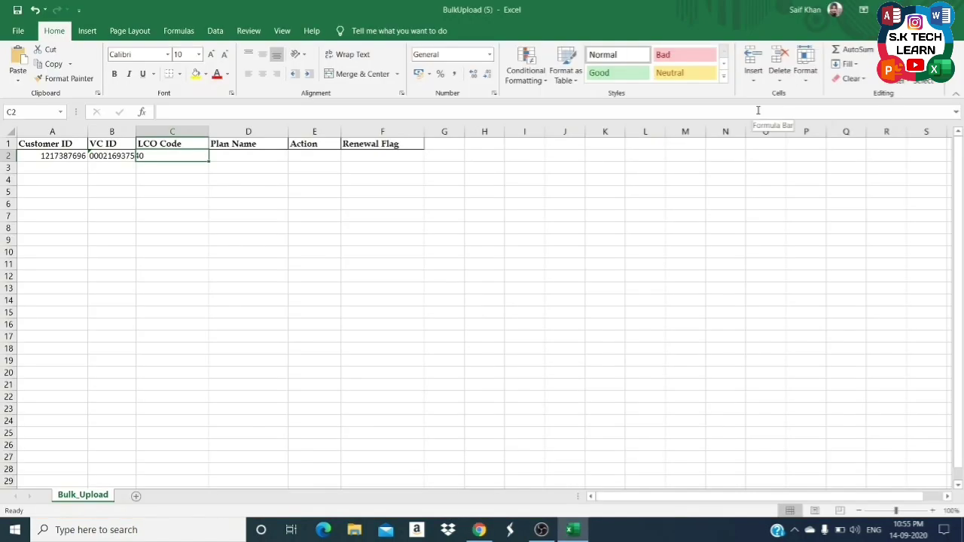
key("ctrl+alt+v")
key("Down")
key("Down")
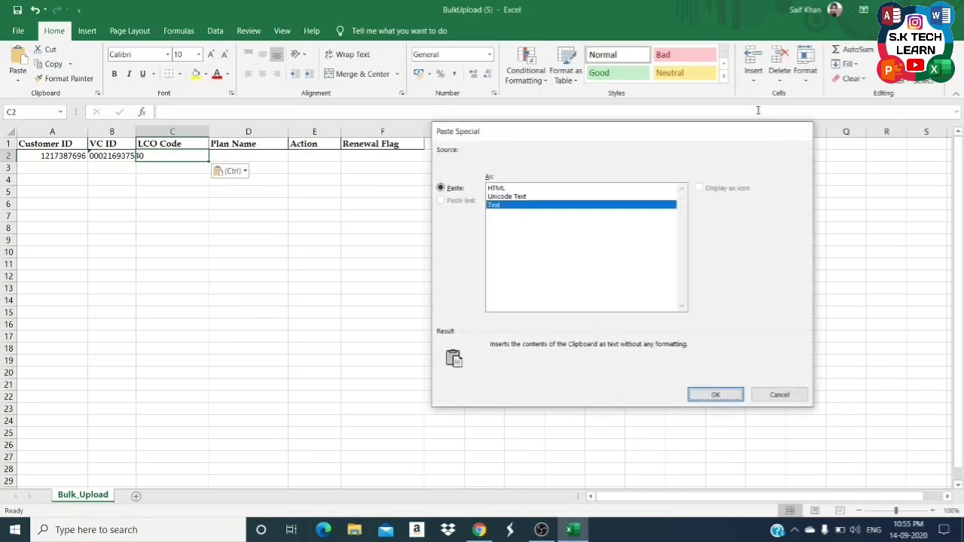
key("Return")
Autofit columns A through C to their contents.
key("Left")
key("Left")
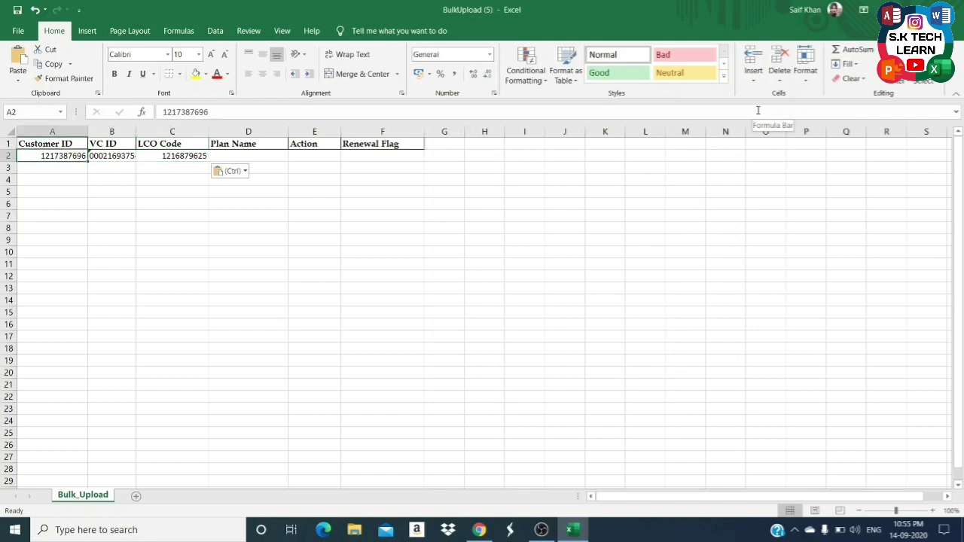
key("shift+Right")
key("shift+Right")
key("alt")
key("o")
key("i")
key("Right")
key("Right")
key("Right")
key("Left")
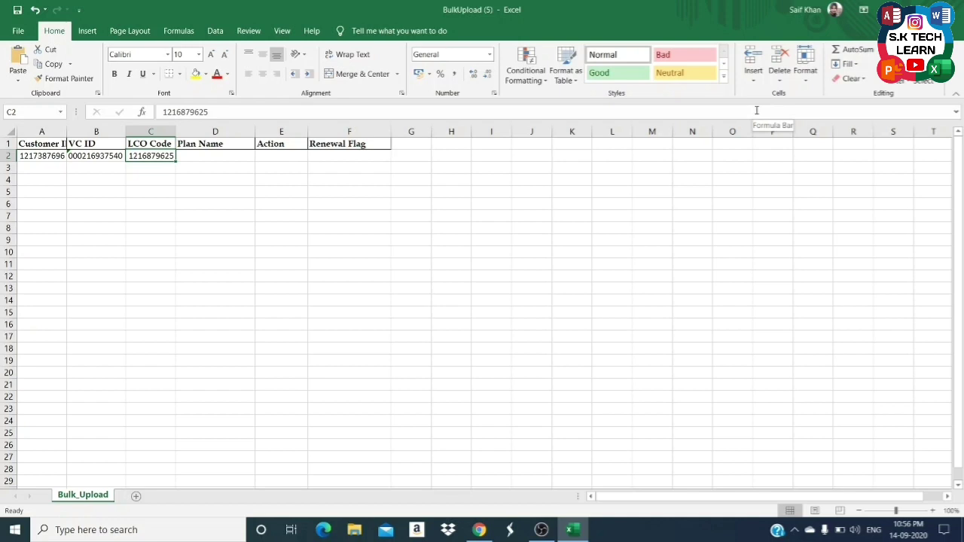
Autofit column A to its heading and fill the LCO code from C2 into C3:C52.
double_click(67, 131)
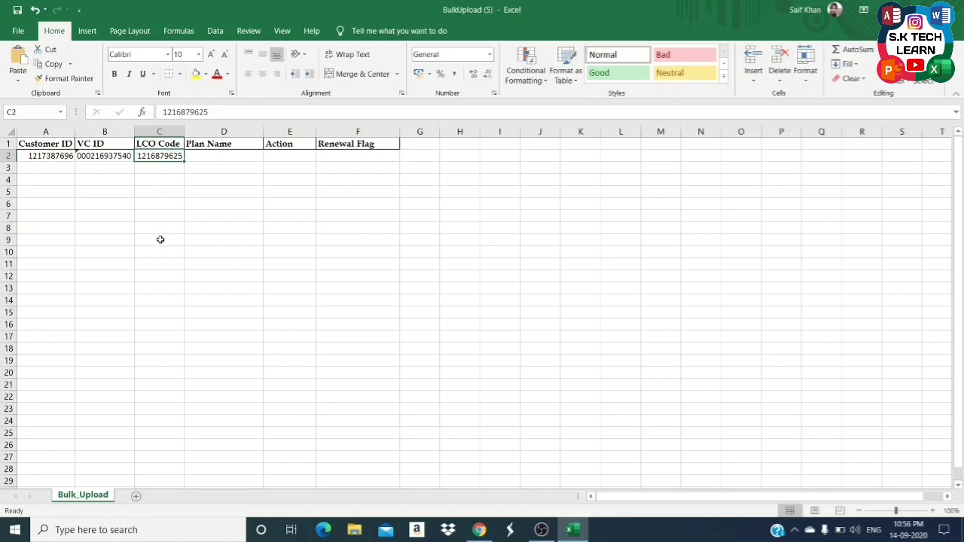
key("ctrl+c")
key("Down")
key("shift+Down")
key("shift+Down")
key("shift+Down")
key("shift+Down")
key("shift+Down")
key("shift+Down")
key("shift+Down")
key("shift+Down")
key("shift+Down")
key("shift+Down")
key("shift+Down")
key("shift+Down")
key("shift+Down")
key("shift+Down")
key("shift+Down")
key("shift+Down")
key("shift+Down")
key("shift+Down")
key("shift+Down")
key("shift+Down")
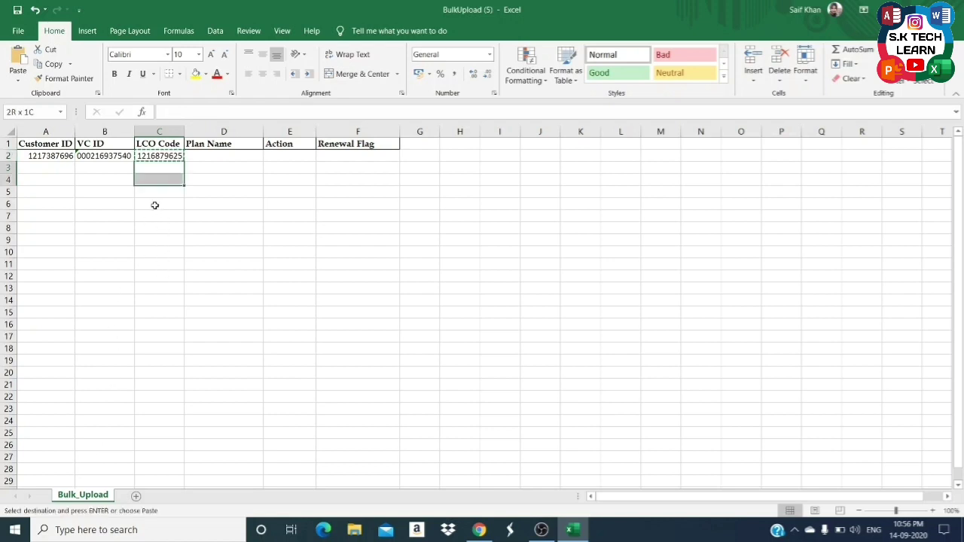
key("shift+Page_Down")
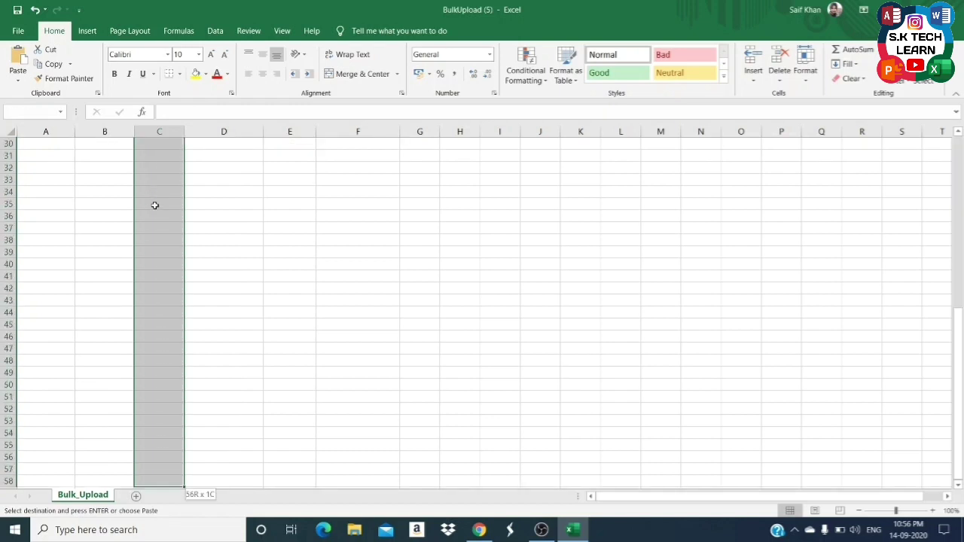
key("shift+Up")
key("shift+Up")
key("shift+Down")
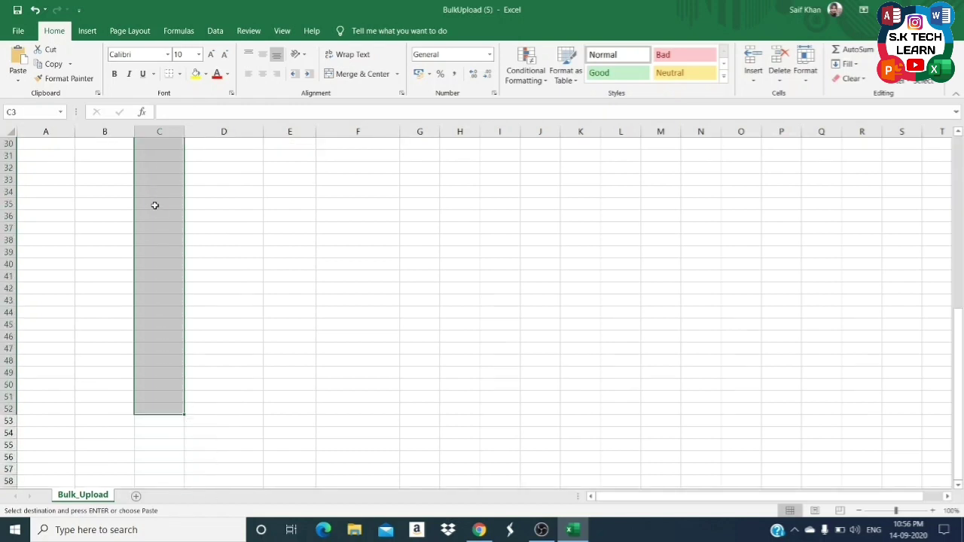
key("Return")
Enter a trial plan name GOLD PACK in D2, then clear it.
key("ctrl+Up")
key("Down")
key("Right")
key("Left")
key("Right")
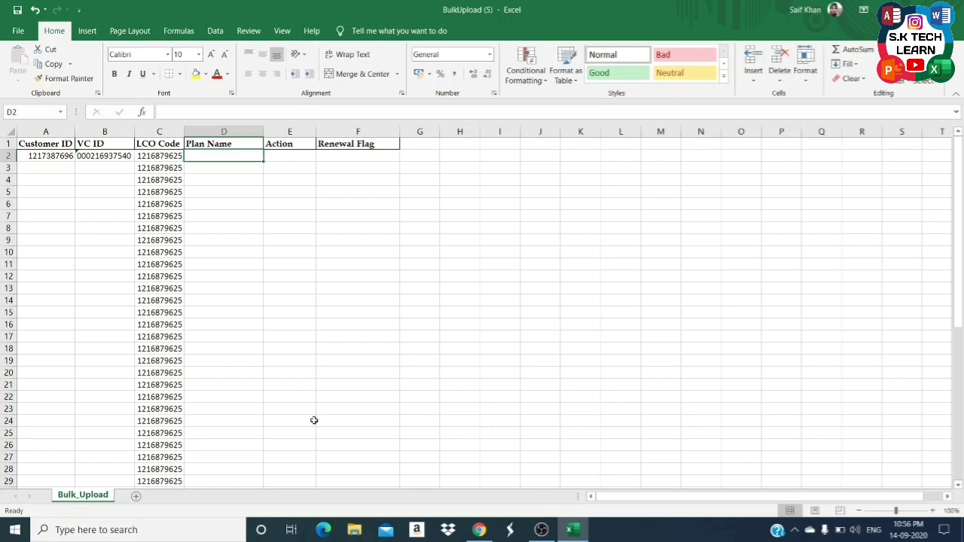
type("GOLD")
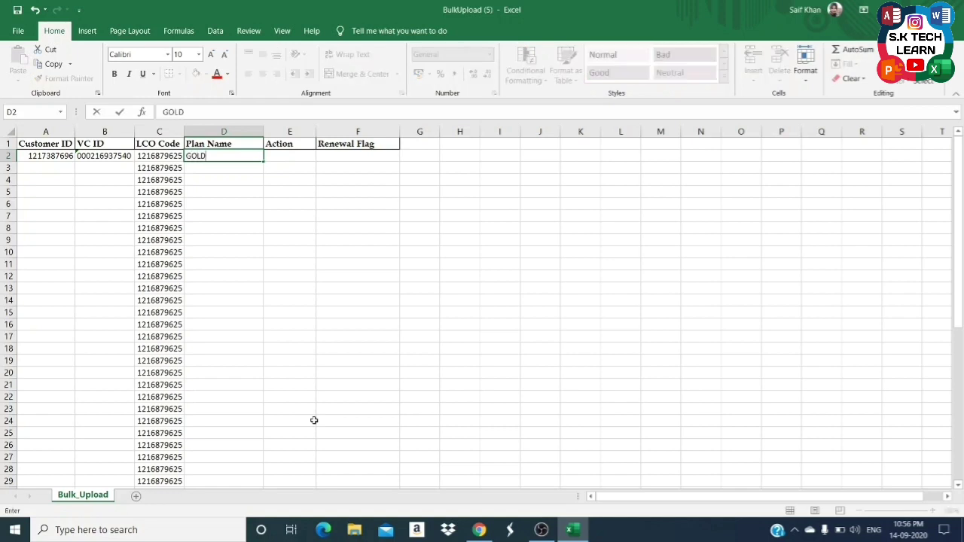
type(" PACK")
key("Return")
key("Up")
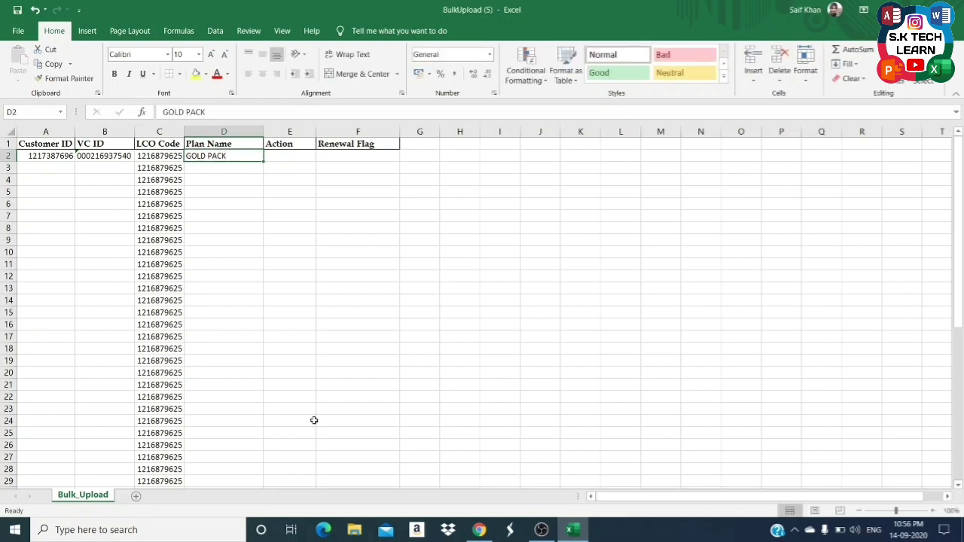
key("Delete")
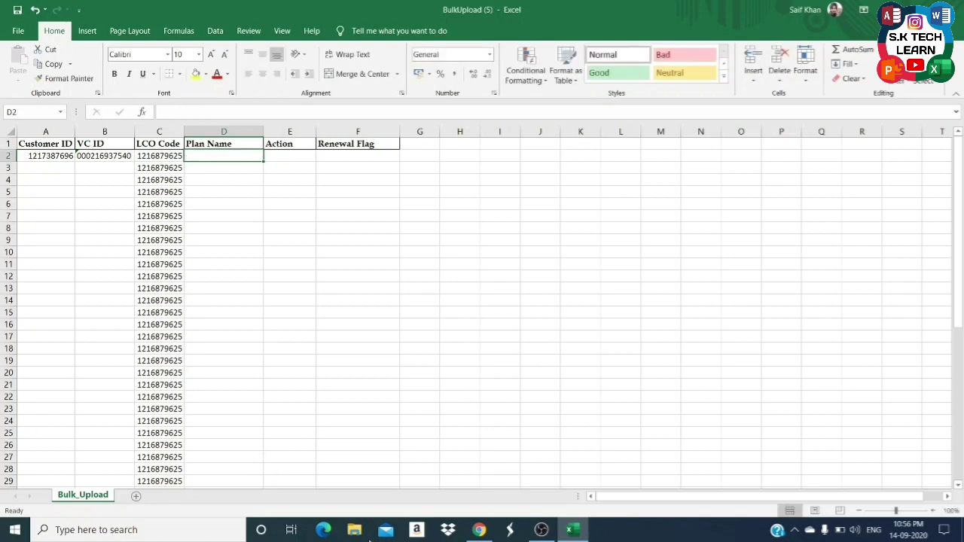
Show the customer's plan details and select the plan name DN NORTH GOLD 30d UK3 BST PACK 8.
left_click(479, 530)
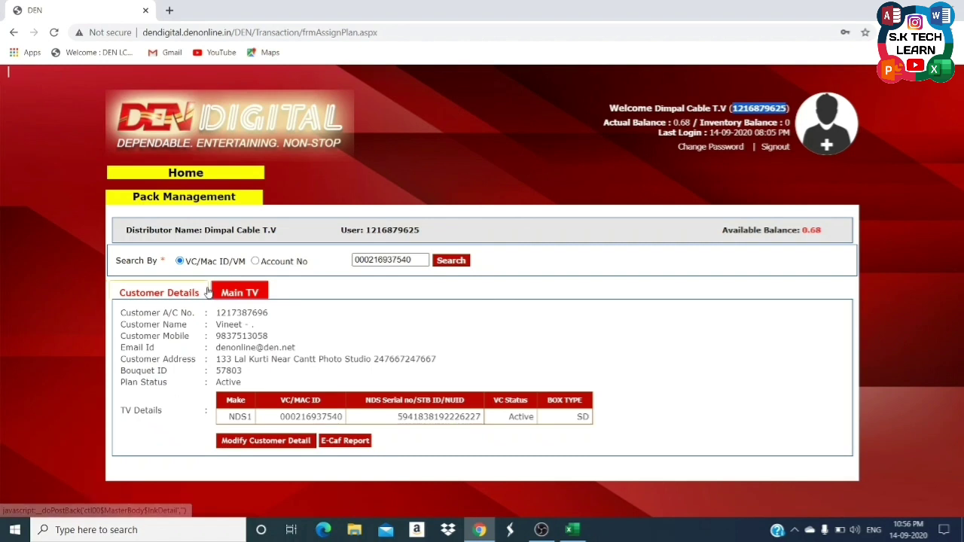
left_click(235, 293)
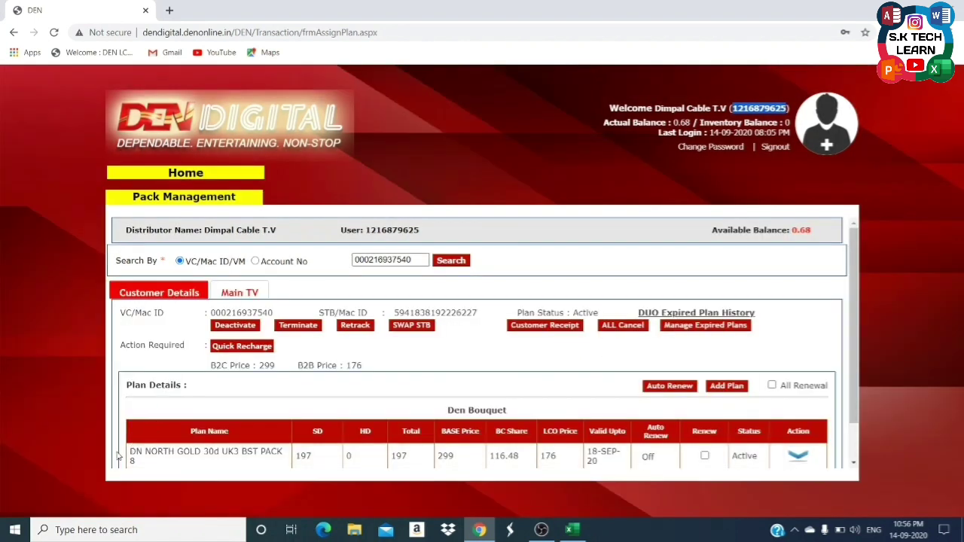
left_click(810, 71)
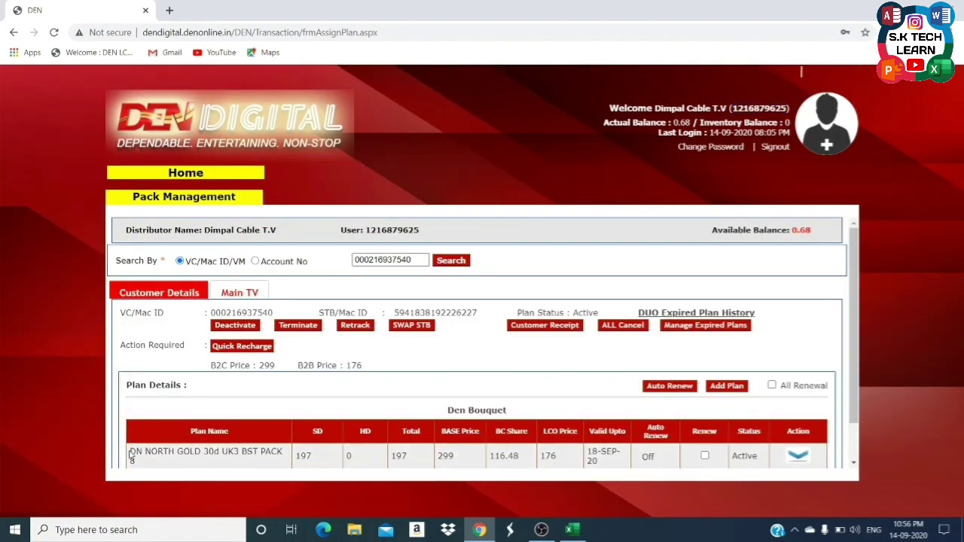
left_click_drag(133, 451, 143, 461)
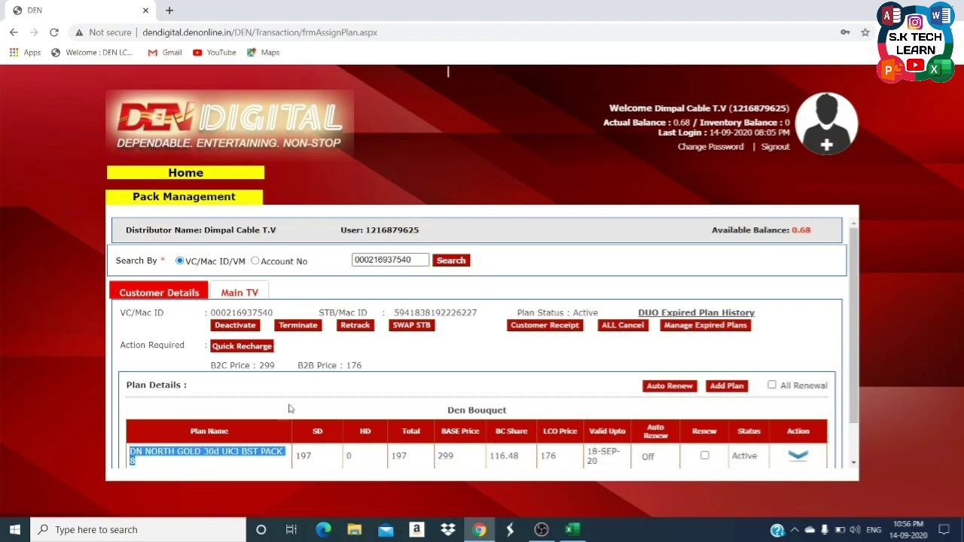
Paste DN NORTH GOLD 30d UK3 BST PACK 8 into D2 as text and autofit column D.
left_click(573, 531)
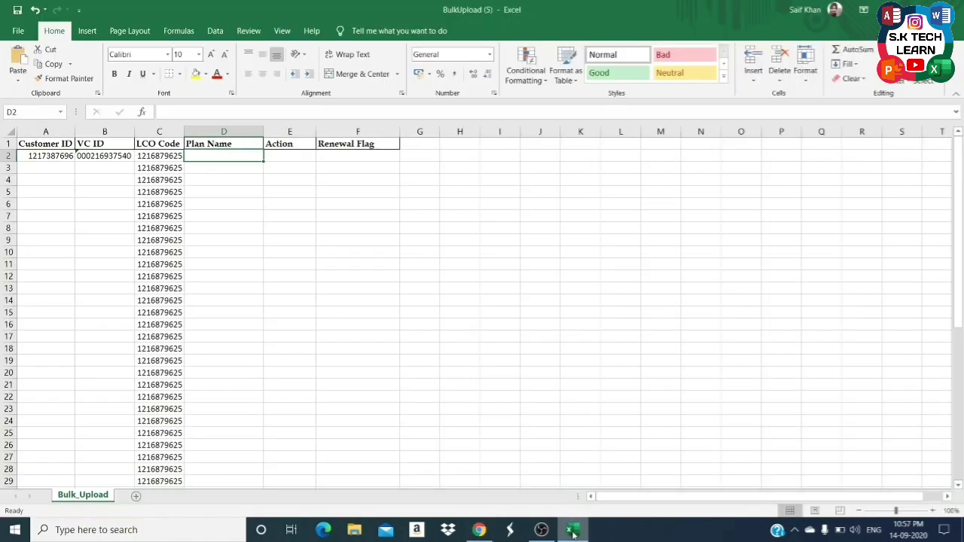
key("ctrl+alt+v")
key("Down")
key("Down")
key("Return")
key("alt")
key("h")
key("o")
key("i")
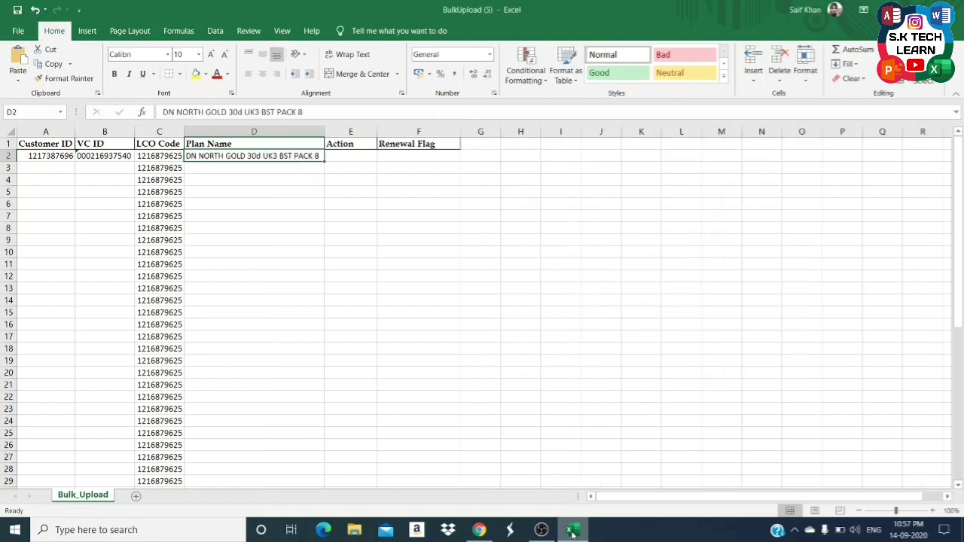
key("Right")
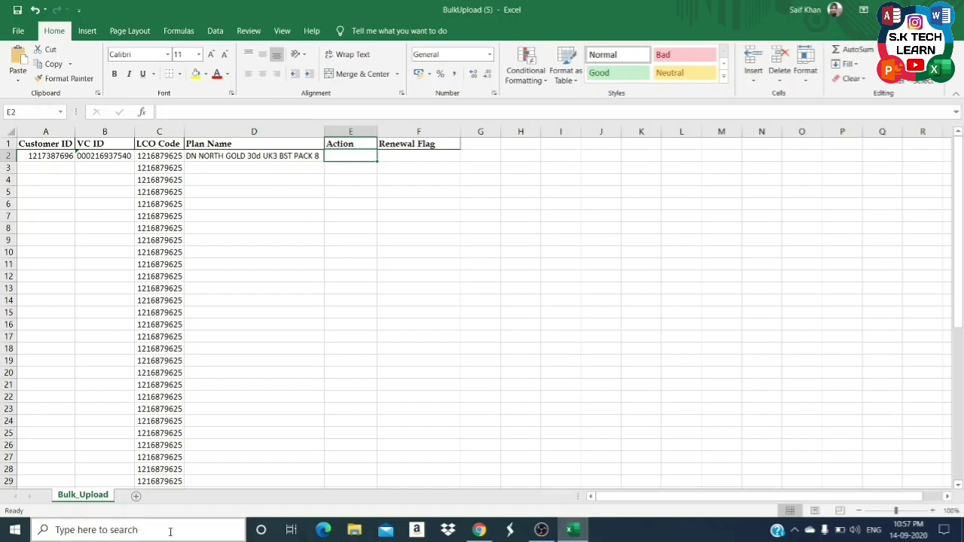
left_click(480, 531)
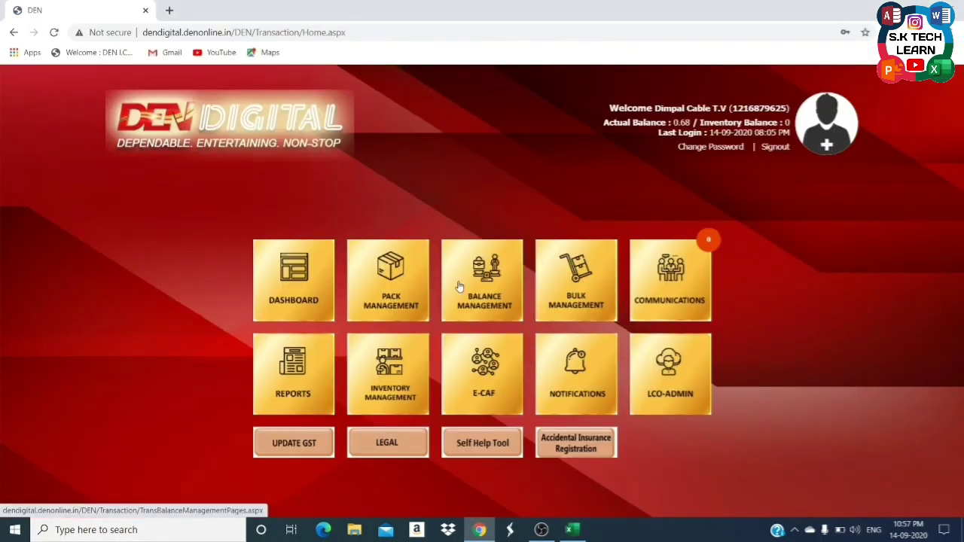
Go to Bulk Management > Bulk Transaction and scroll through its upload instructions.
left_click(561, 294)
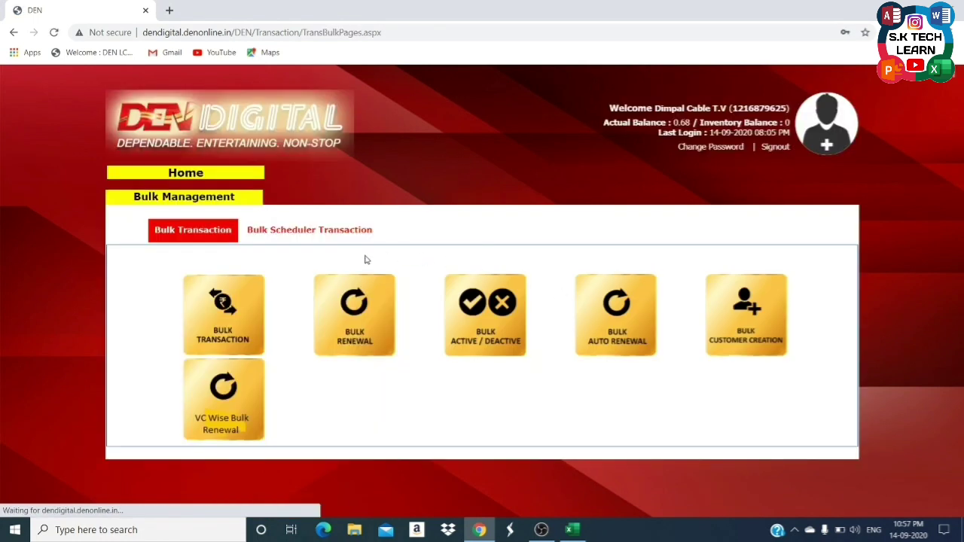
left_click(233, 317)
scroll(232, 355, "down", 1)
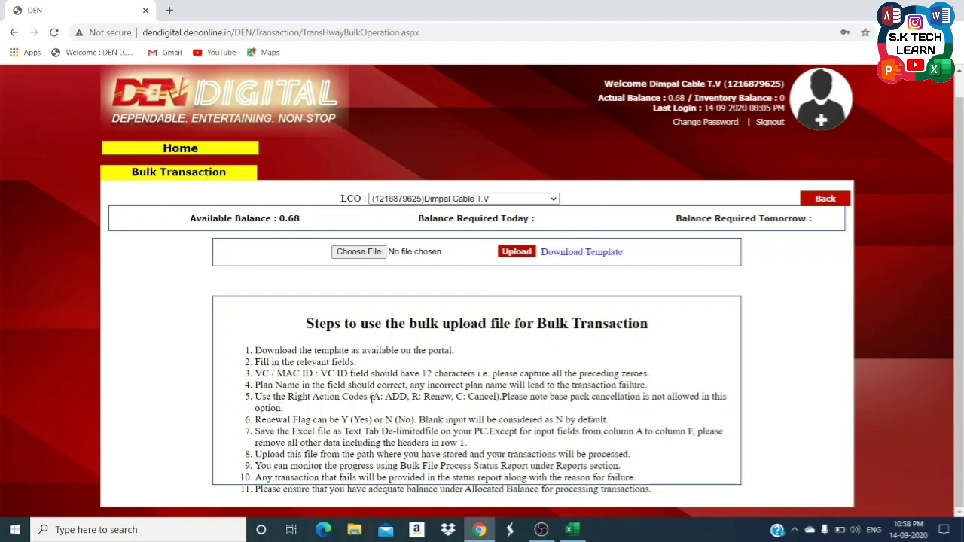
left_click(572, 530)
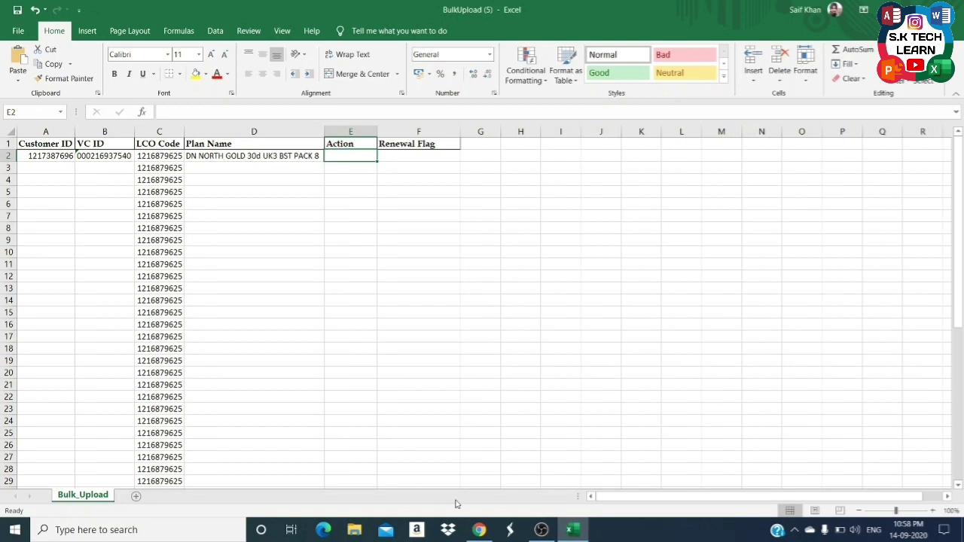
left_click(479, 529)
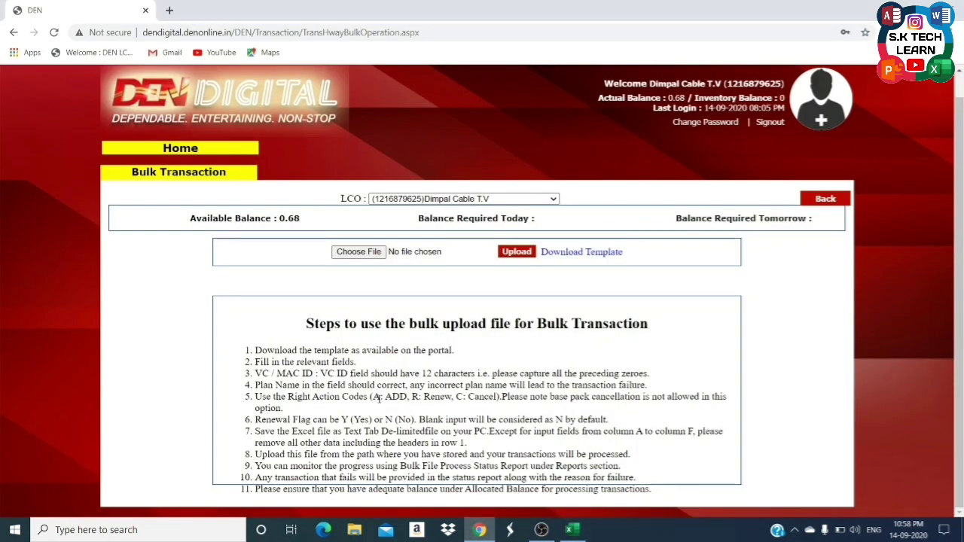
Enter action code A in E2, checking it against the portal's bulk upload instructions.
left_click(572, 530)
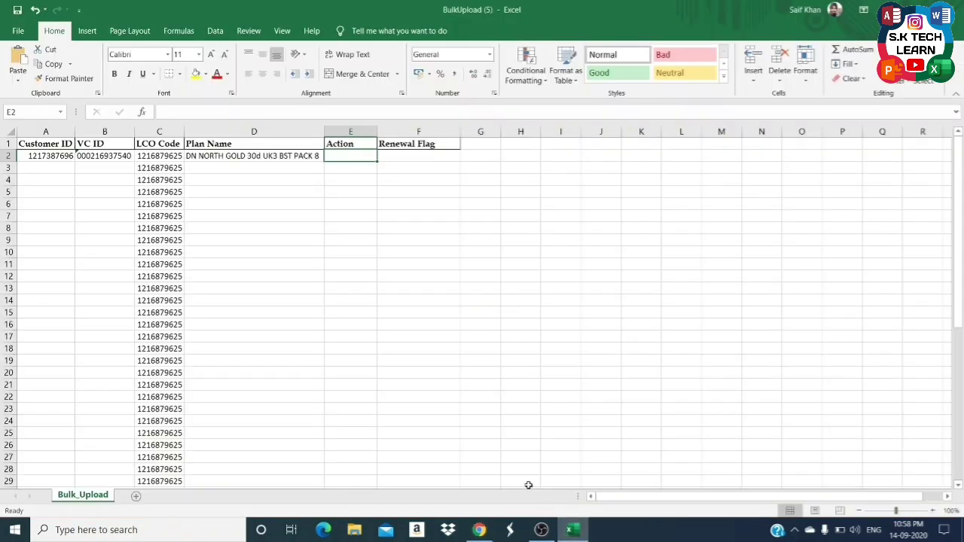
type("A")
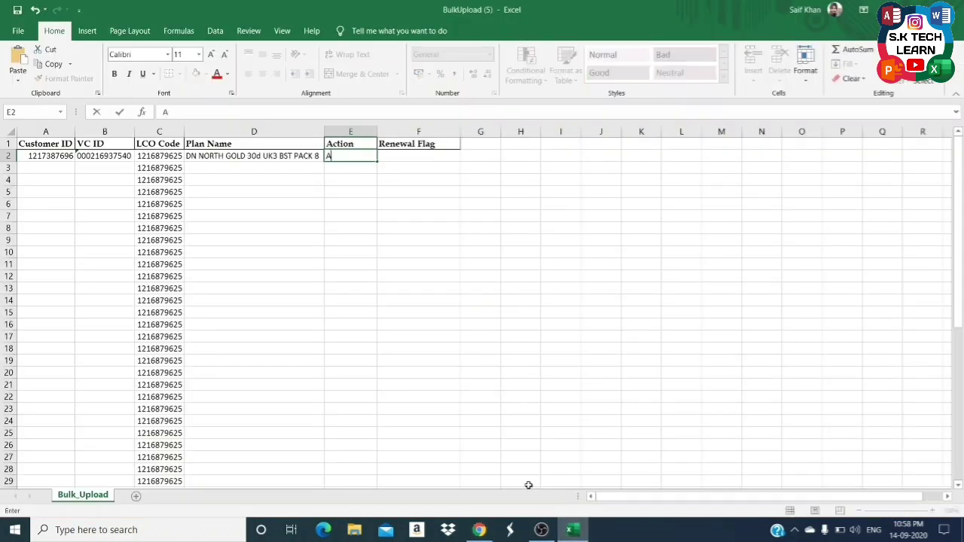
key("Return")
key("Up")
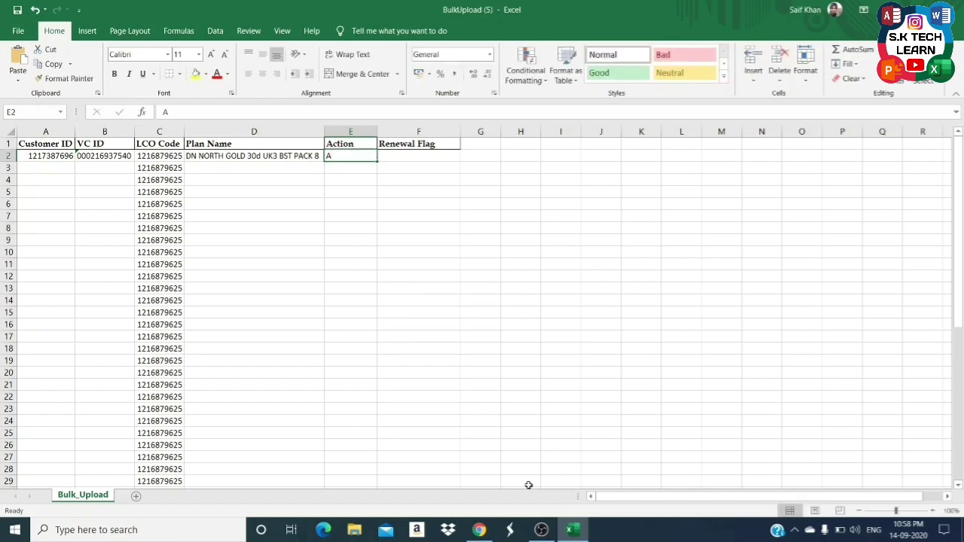
left_click(479, 530)
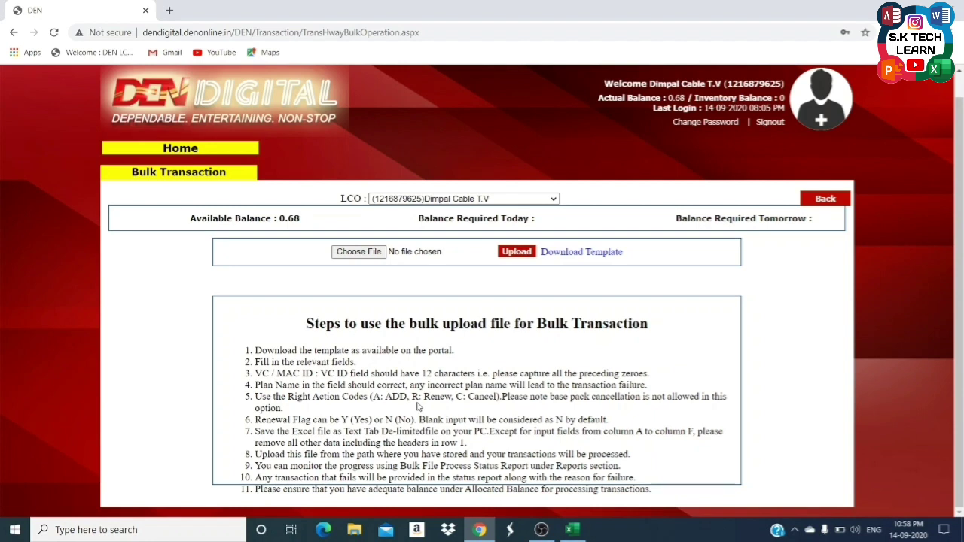
key("alt+Tab")
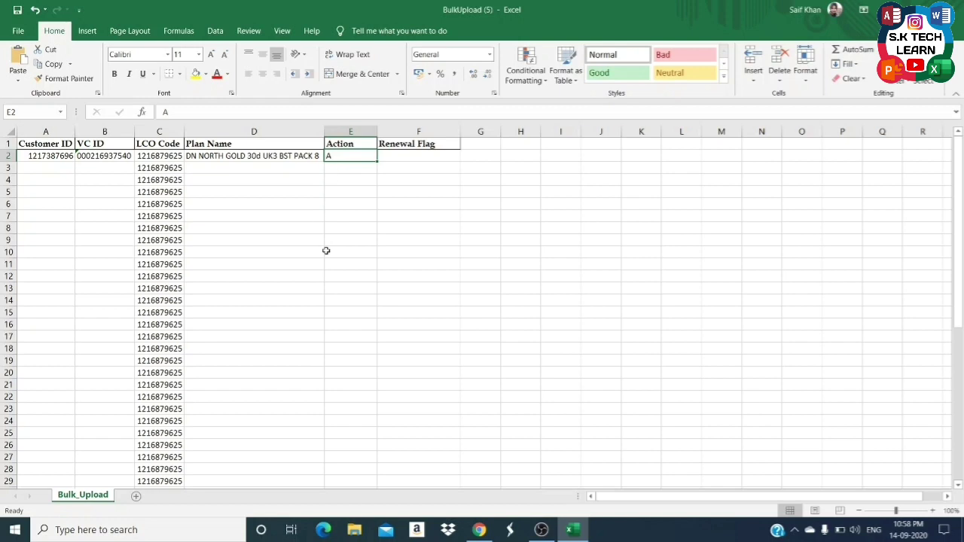
key("alt+Tab")
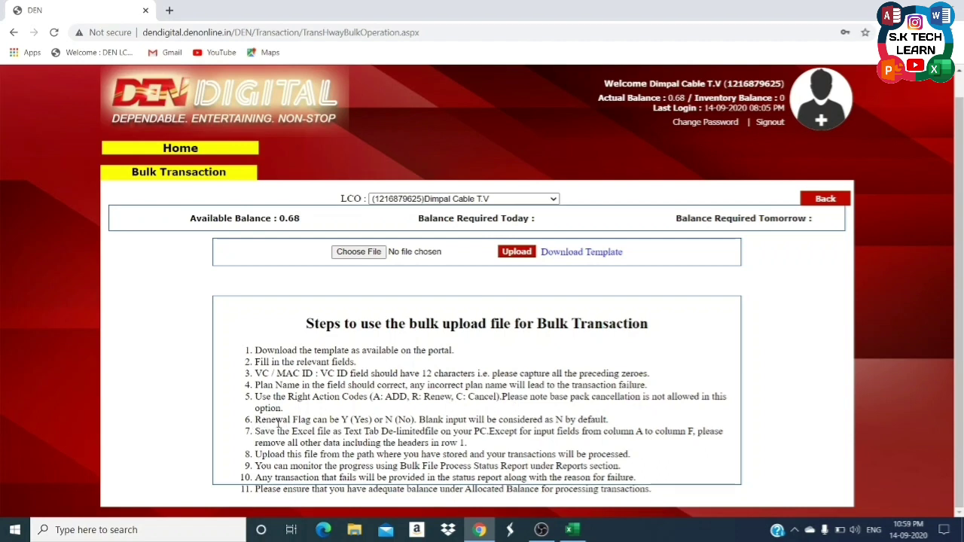
key("alt+Tab")
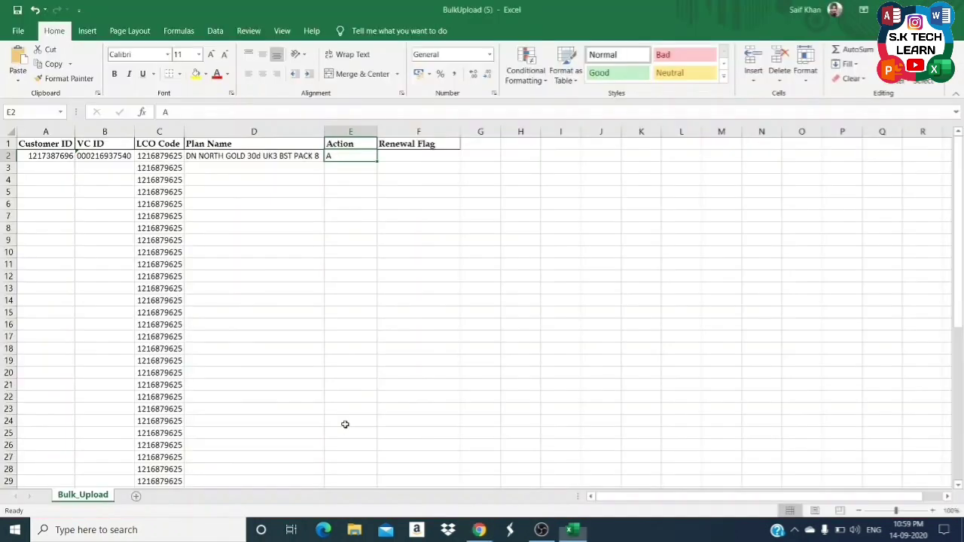
Try Y as the Renewal Flag in F2, then clear it.
left_click(419, 148)
left_click(418, 155)
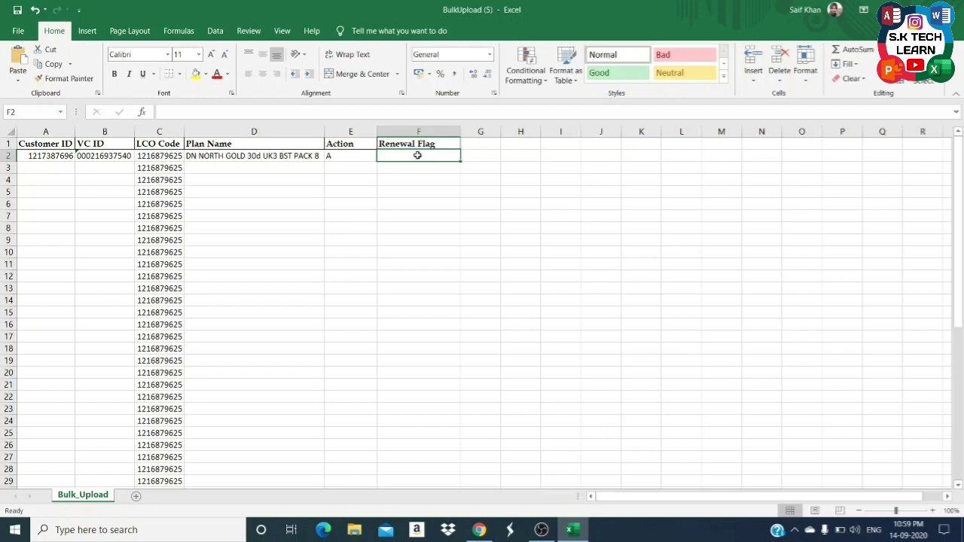
type("Y")
key("Return")
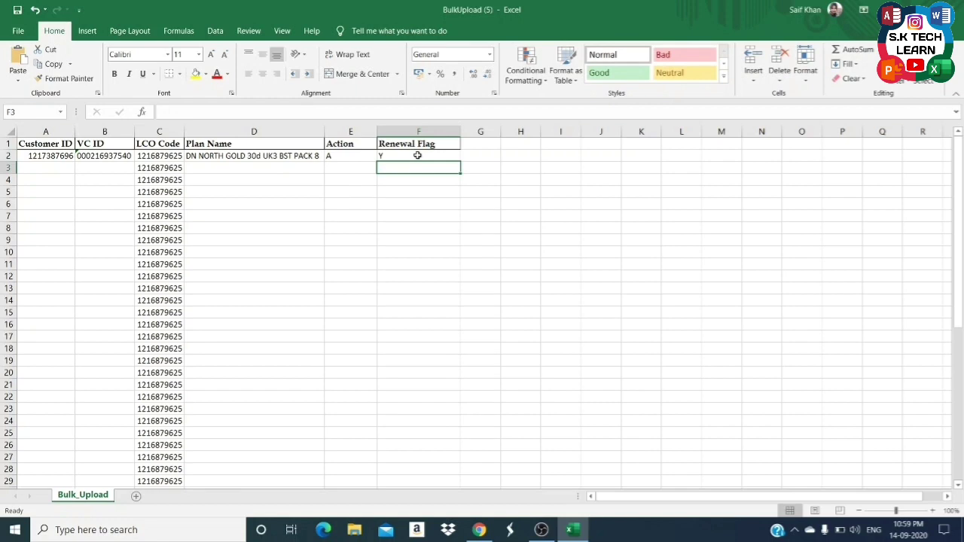
left_click(417, 156)
key("BackSpace")
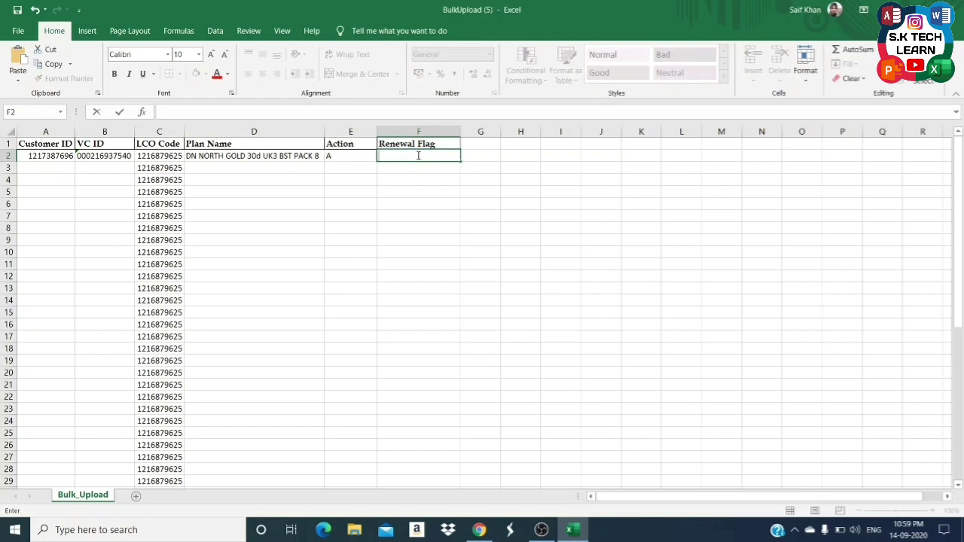
Leave the renewal flag in F2 blank by removing the typed N.
type("N")
key("BackSpace")
left_click(418, 155)
key("Left")
Copy the D2 plan name down the Plan Name column through D52.
key("Left")
key("Left")
key("Left")
key("Right")
key("Right")
key("Down")
key("Up")
key("Down")
key("Up")
key("ctrl+c")
key("Left")
key("ctrl+Down")
key("Right")
key("ctrl+shift+Up")
key("shift+Down")
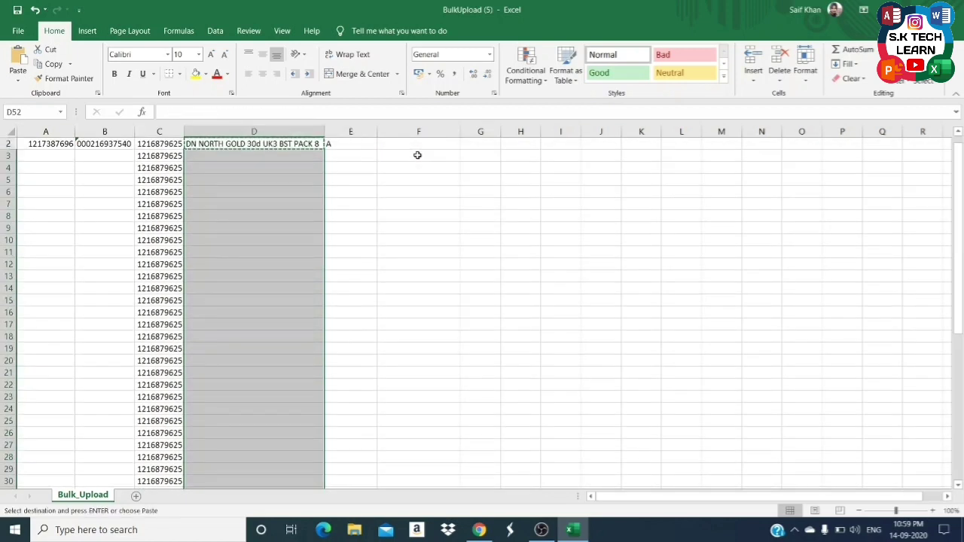
key("ctrl+v")
Fill the row 2 Customer ID and VC ID down columns A and B to row 52.
key("Escape")
key("ctrl+Up")
key("Down")
key("Left")
key("Left")
key("Right")
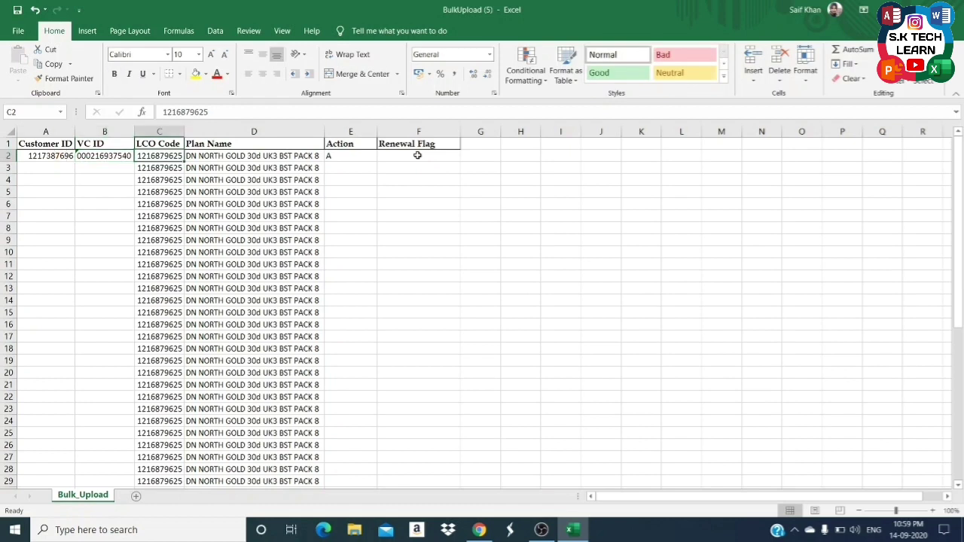
key("ctrl+Down")
key("Left")
key("Left")
key("shift+Right")
key("ctrl+shift+Up")
key("shift+Down")
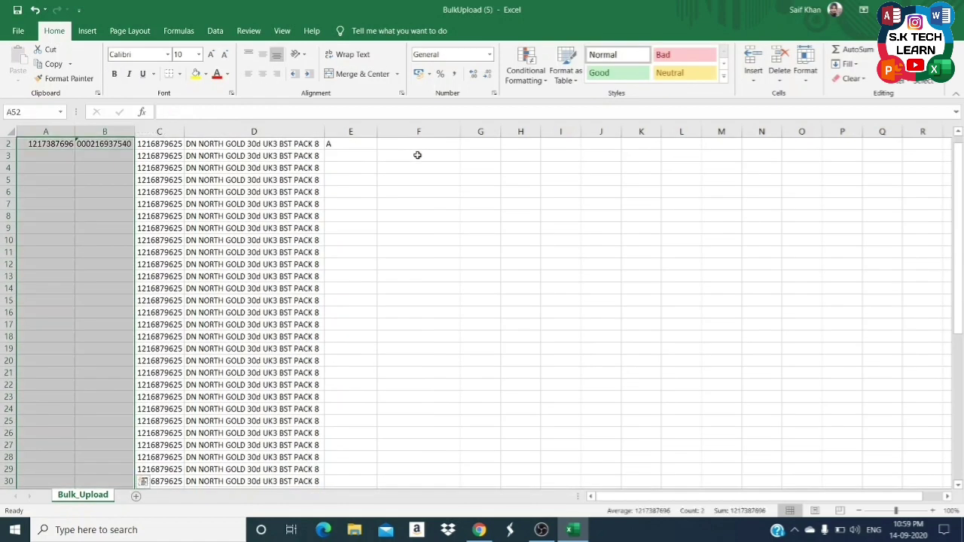
key("ctrl+d")
Check the filled VC IDs down column B.
key("ctrl+Up")
key("Down")
key("Down")
key("Right")
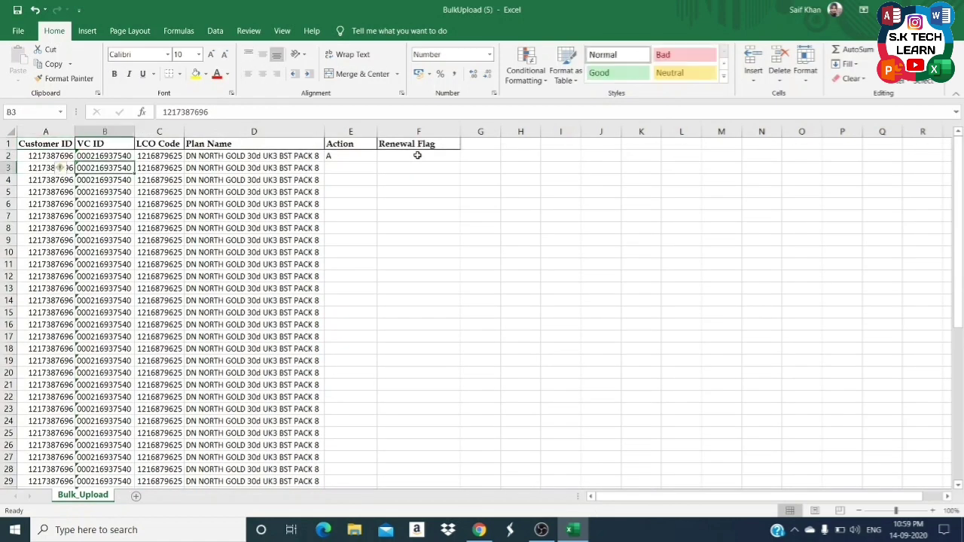
key("Down")
key("Down")
key("Down")
key("Down")
key("Down")
key("Down")
key("Down")
key("Down")
key("Down")
key("Down")
key("Down")
key("Down")
key("Down")
key("Down")
key("Down")
key("Down")
key("Down")
key("Down")
key("Down")
key("Down")
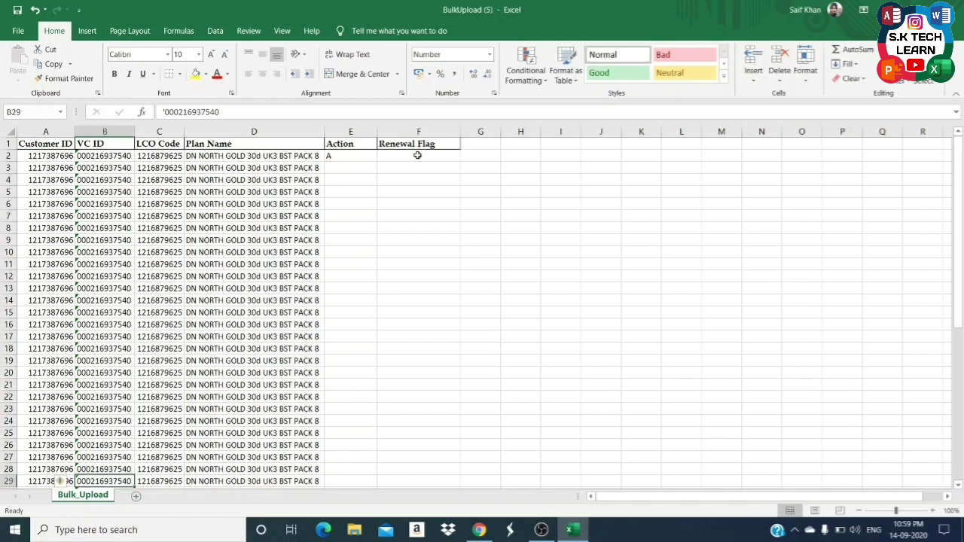
key("Down")
key("Down")
key("Down")
key("Down")
key("Down")
key("Down")
key("Down")
key("Down")
key("Down")
key("Down")
key("Up")
key("Up")
key("Up")
key("Up")
key("Up")
key("Up")
key("Up")
key("Up")
key("Up")
key("Up")
key("Up")
key("Up")
key("Up")
key("Up")
key("Up")
key("Up")
key("Up")
key("Up")
key("Up")
key("Up")
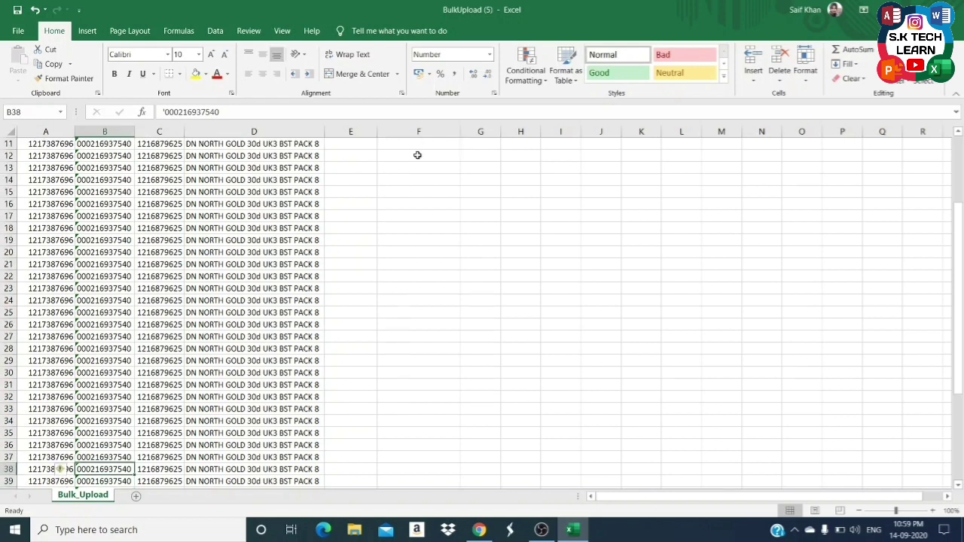
key("Up")
key("Up")
key("Up")
key("Up")
key("Up")
key("Up")
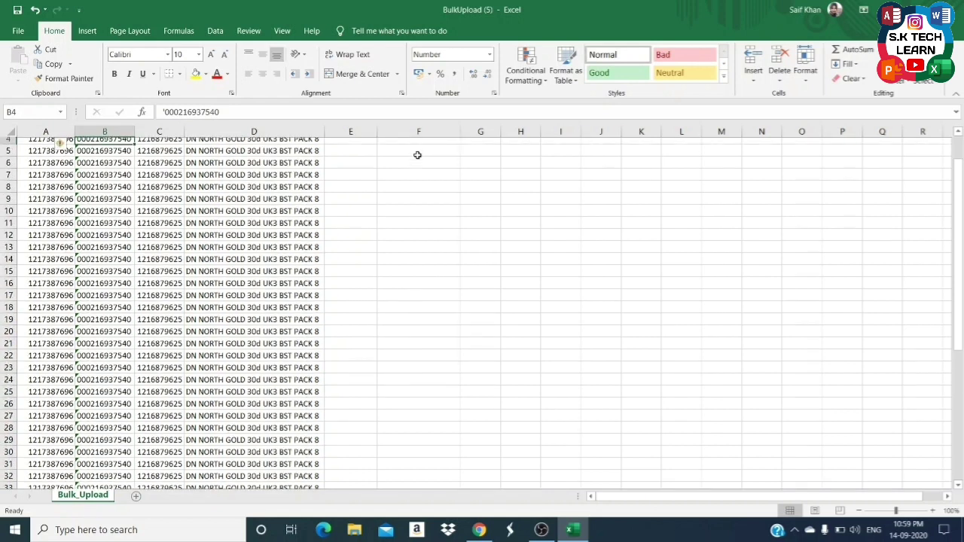
key("Down")
key("Down")
key("Down")
key("Up")
key("Up")
Clear the copied IDs and plan names from rows 3–52.
key("Left")
key("shift+Down")
key("Right")
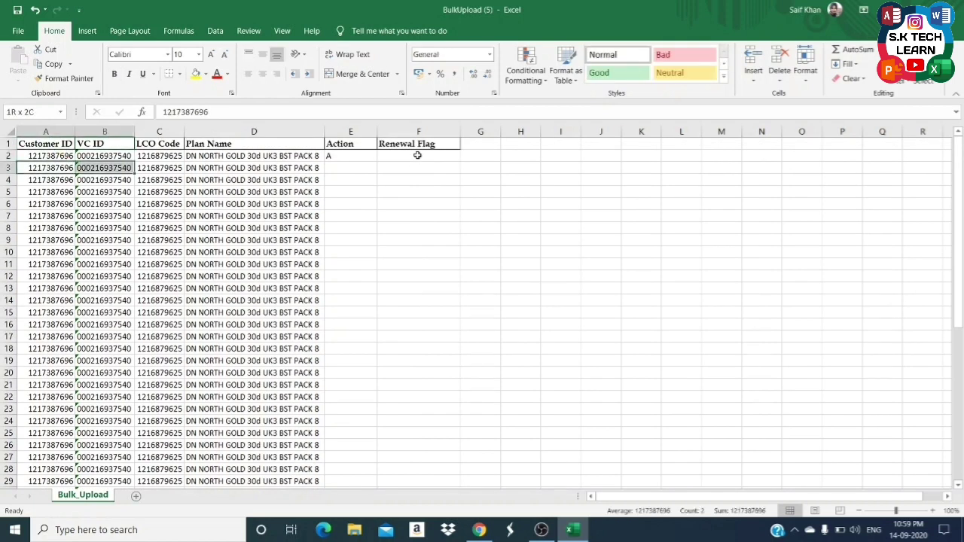
key("ctrl+Down")
key("ctrl+Up")
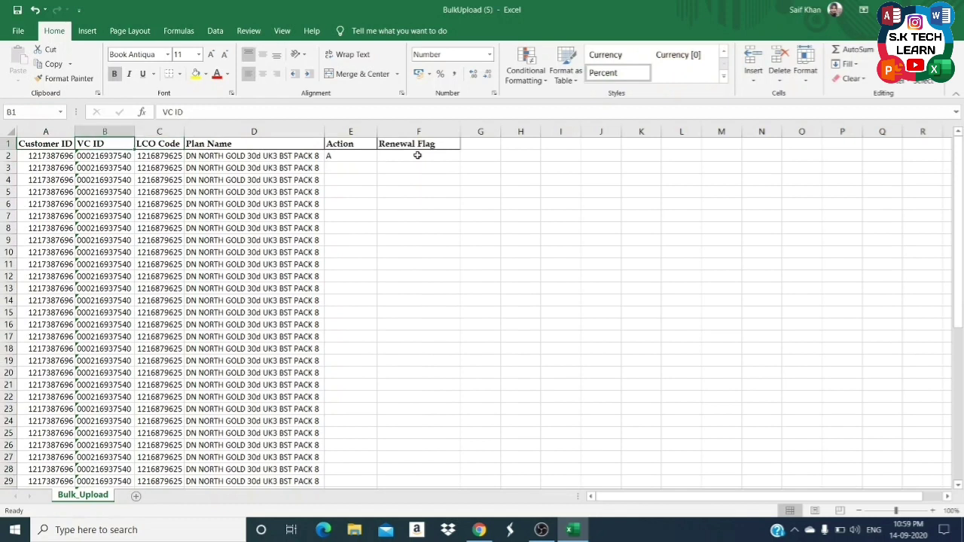
key("Left")
key("Down")
key("Down")
key("shift+Right")
key("ctrl+shift+Down")
key("Delete")
key("Right")
key("Right")
key("Right")
key("ctrl+shift+Down")
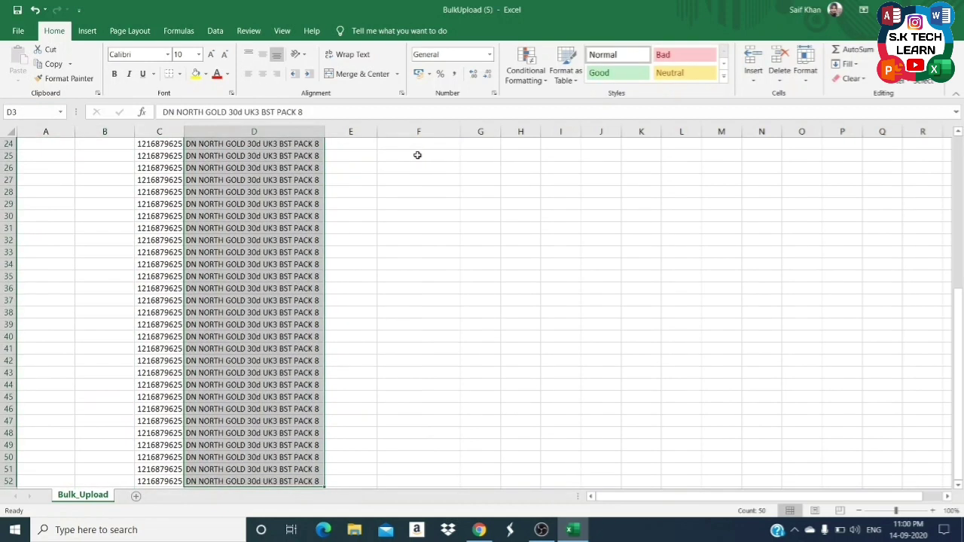
key("Delete")
Copy the row 2 Customer ID and VC ID into rows 3 to 6.
scroll(418, 154, "up", 8)
key("ctrl+shift+Up")
key("Up")
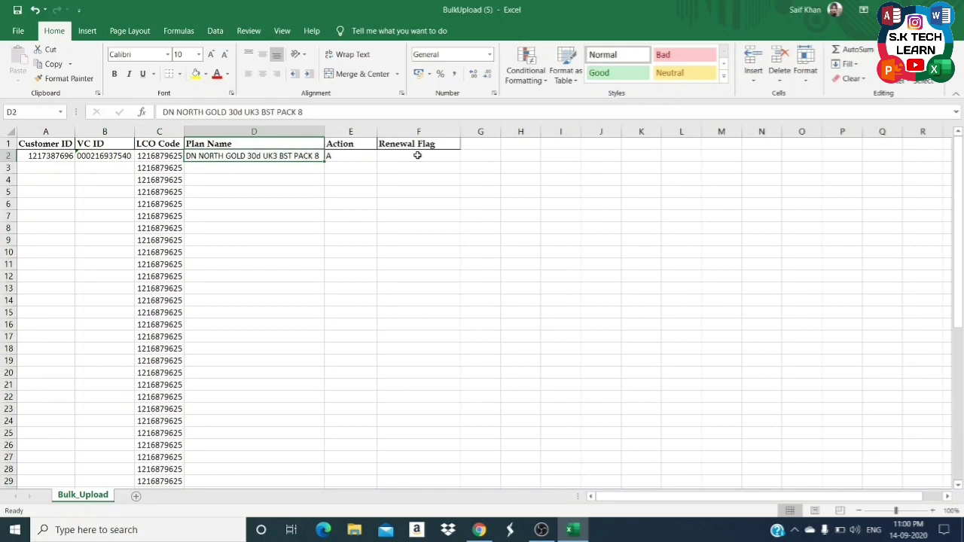
key("Down")
key("Left")
key("Left")
key("Up")
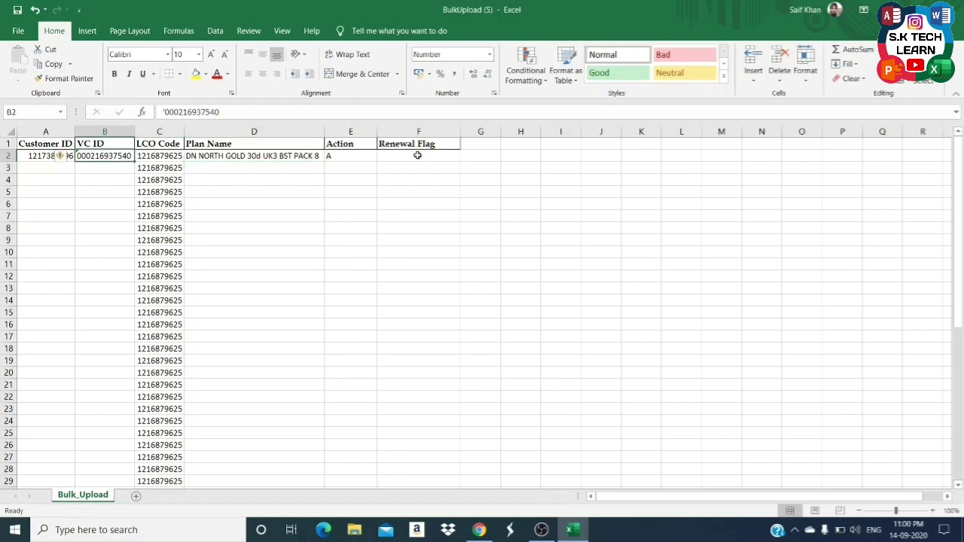
key("Left")
key("shift+Right")
key("ctrl+c")
key("Down")
key("shift+Down")
key("shift+Down")
key("shift+Down")
key("ctrl+v")
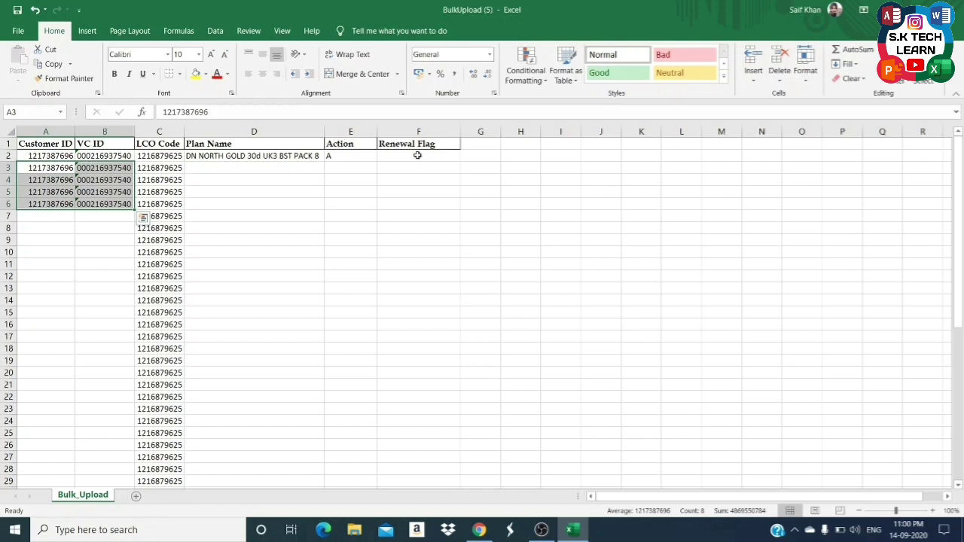
Enter plan names SONY, ZEE TV, ZEE CINEMA and XYZ in D3:D6.
key("Right")
key("Right")
key("Right")
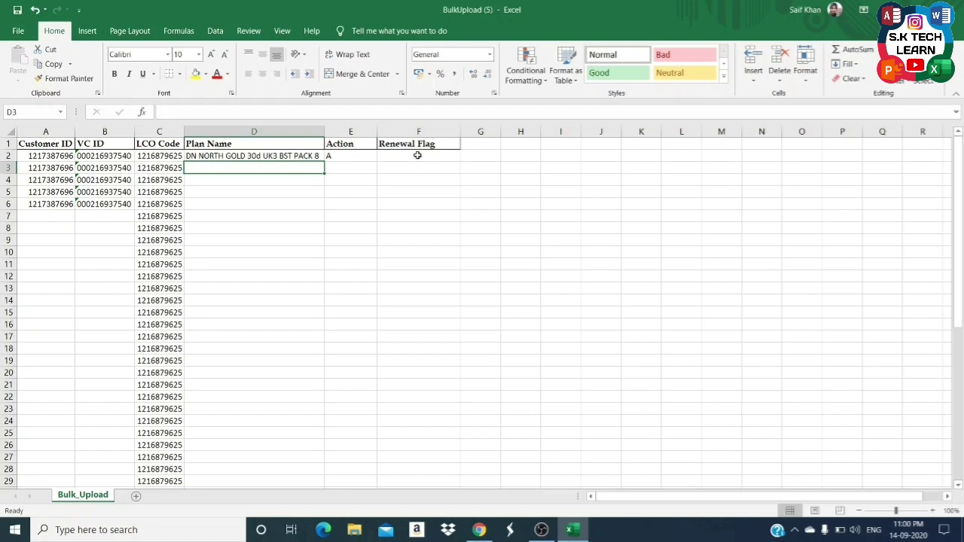
type("SONY")
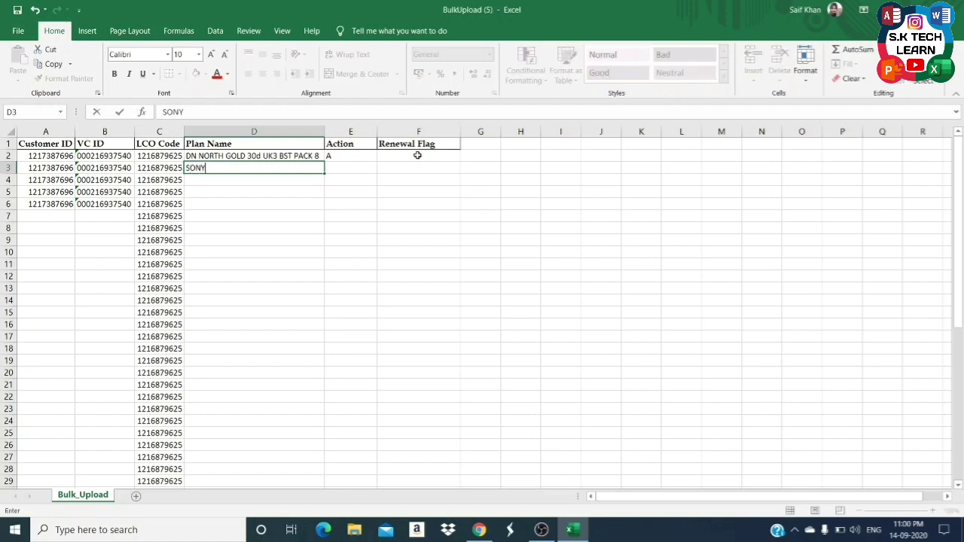
key("Return")
type("ZEE TV")
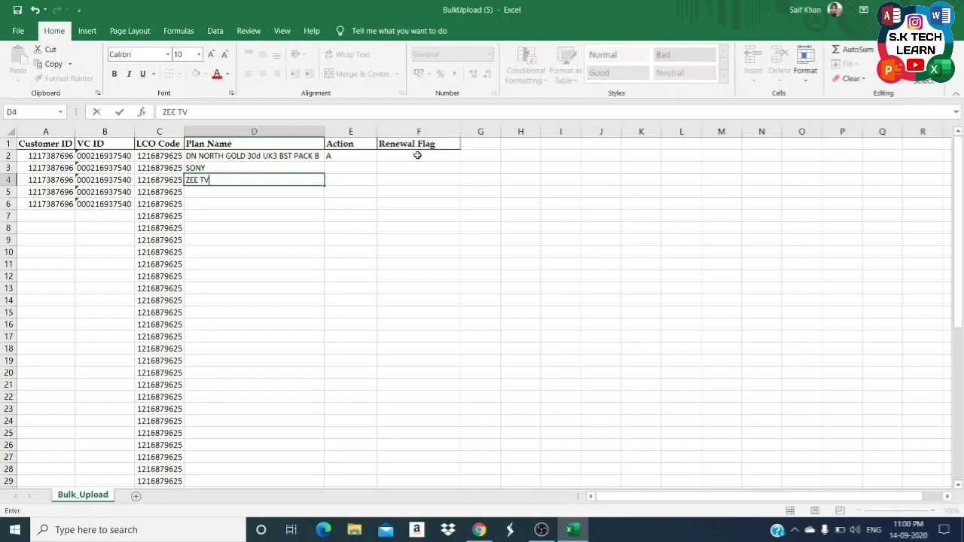
key("Return")
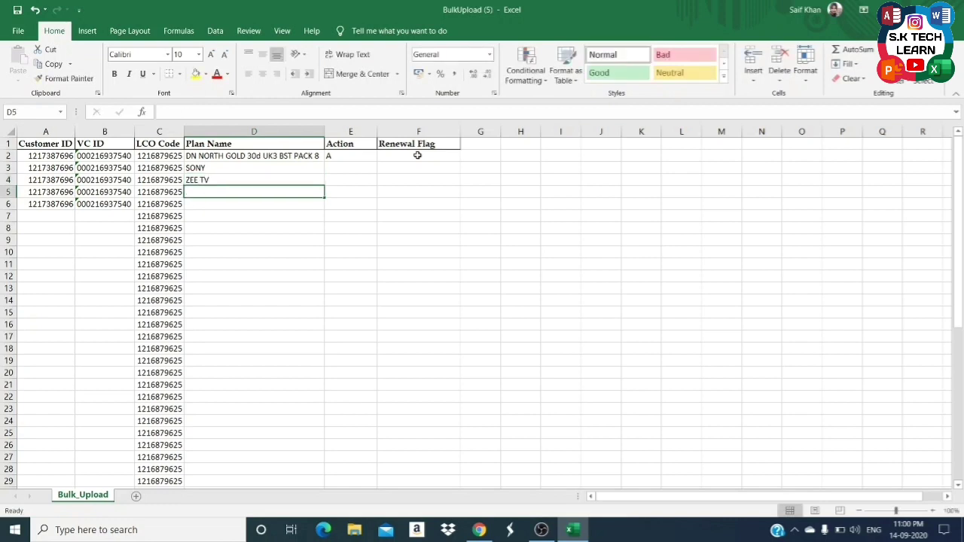
type("ZEE CINEMA")
key("Return")
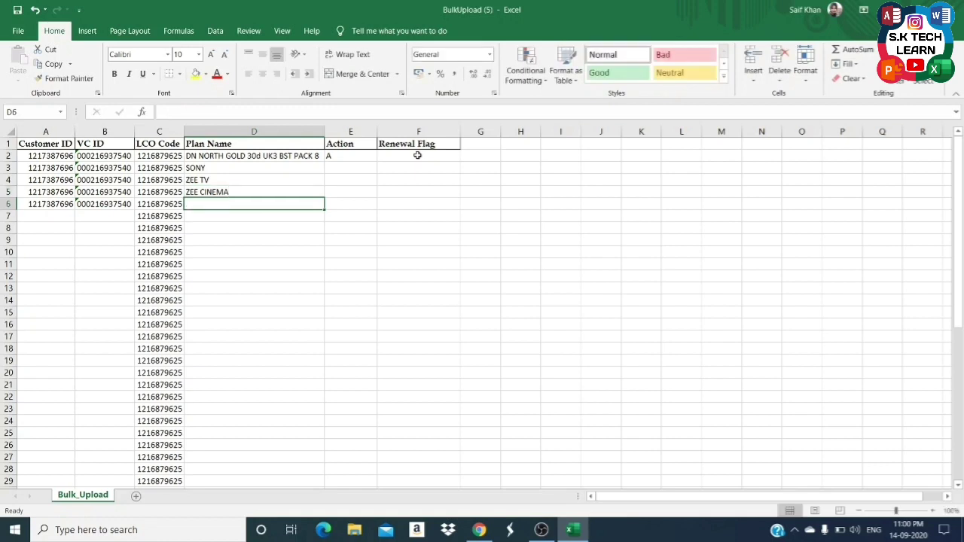
type("XY")
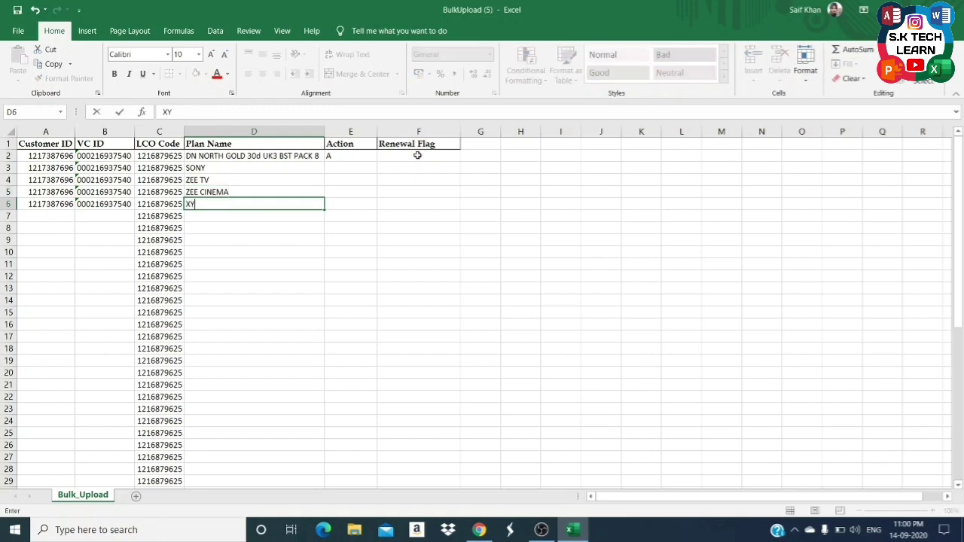
key("Return")
Fill the Action value A down E2:E6 with Ctrl+D.
key("Left")
key("Right")
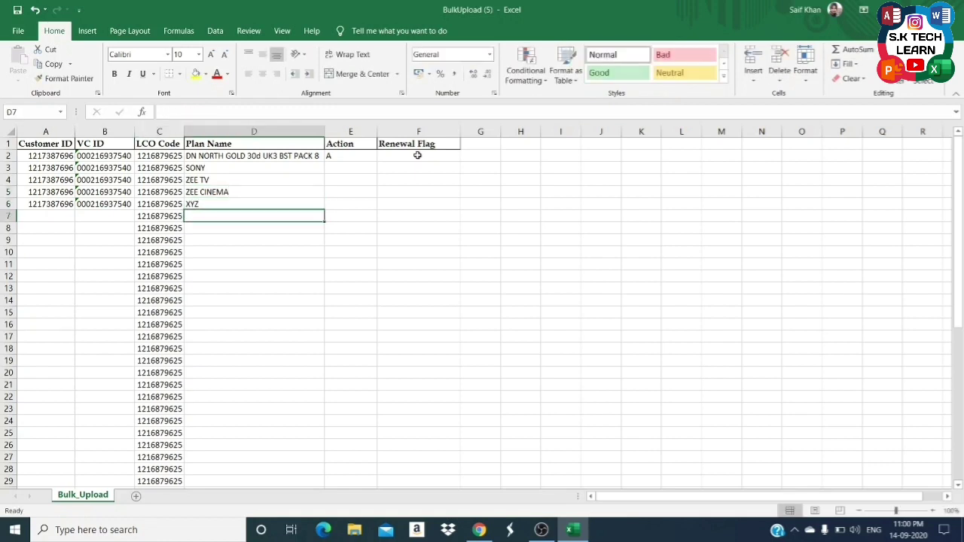
key("Left")
key("Up")
key("Up")
key("Up")
key("Up")
key("Up")
key("Right")
key("Down")
key("Down")
key("Down")
Review the VC ID values down column B.
key("Down")
key("Right")
key("Up")
key("Up")
key("Up")
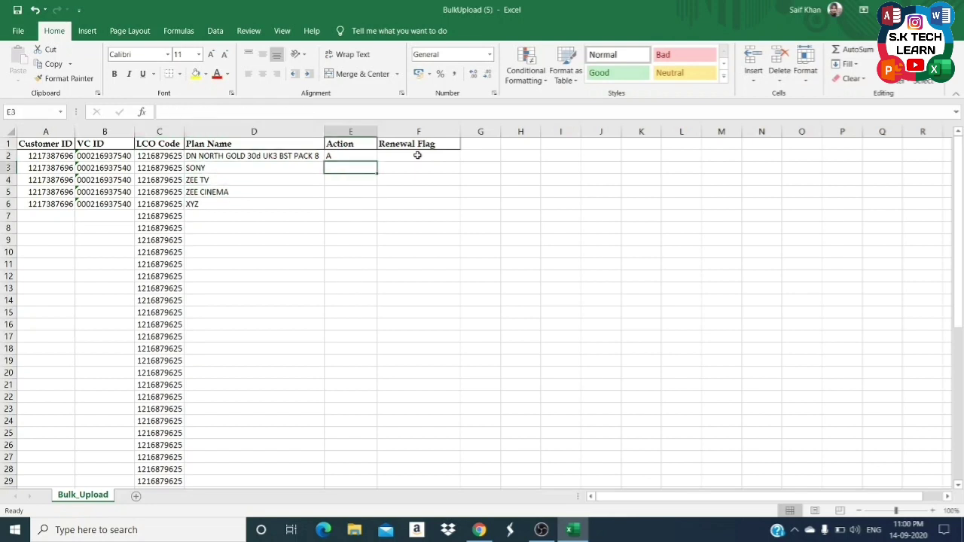
key("Up")
key("shift+Down")
key("shift+Down")
key("shift+Down")
key("shift+Down")
key("ctrl+d")
key("Down")
key("Left")
key("Left")
key("Left")
key("Down")
key("Down")
key("Down")
key("Down")
key("Down")
key("Down")
key("Down")
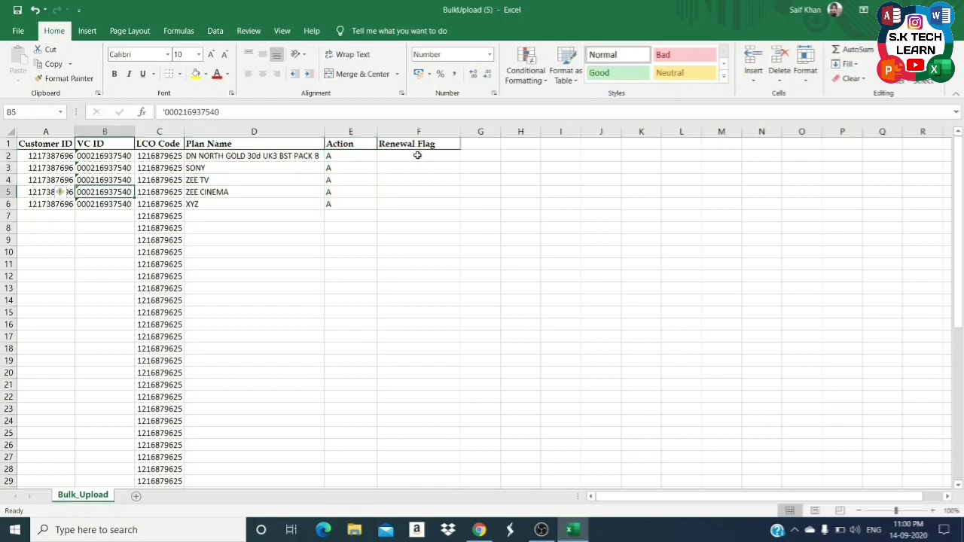
key("Up")
key("Up")
key("Up")
key("Up")
key("Up")
key("Up")
key("Up")
key("Up")
key("Up")
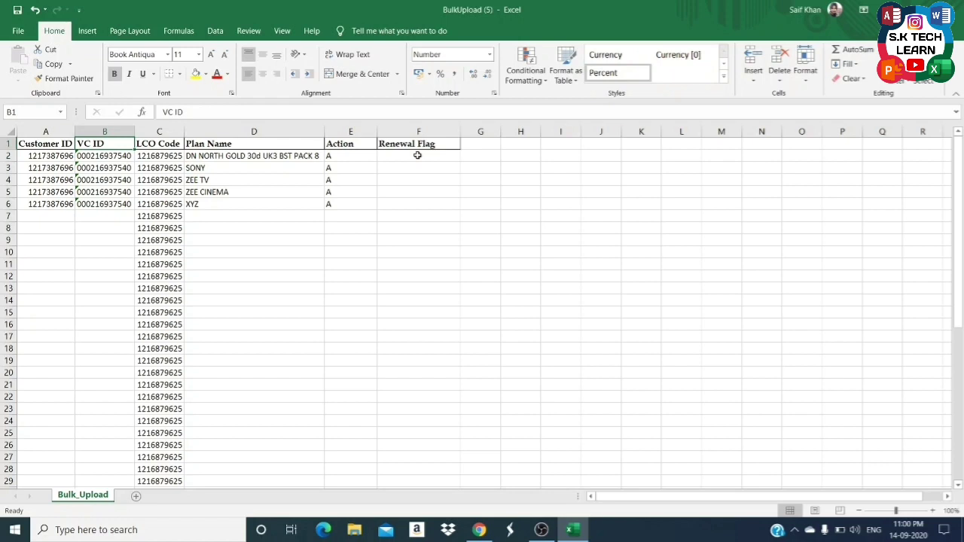
key("alt+Tab")
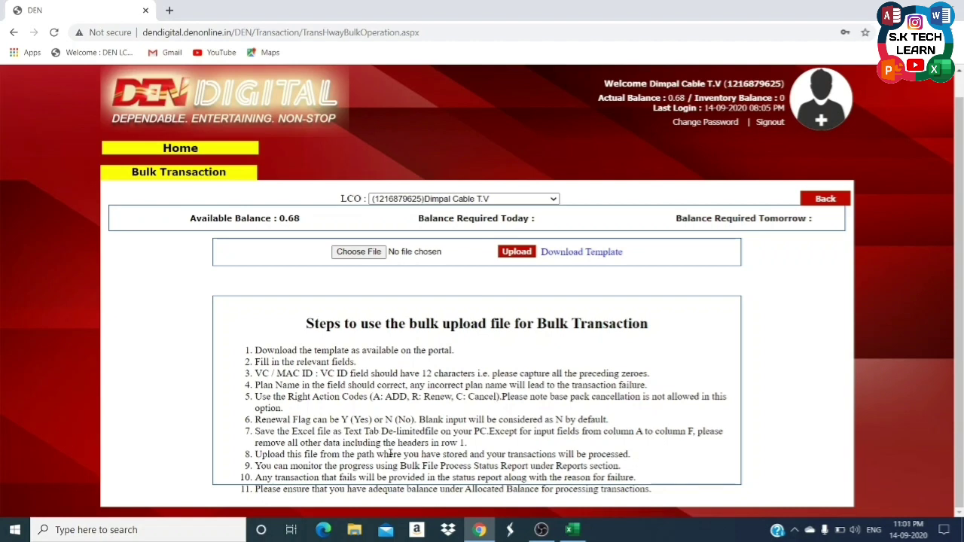
key("alt+Tab")
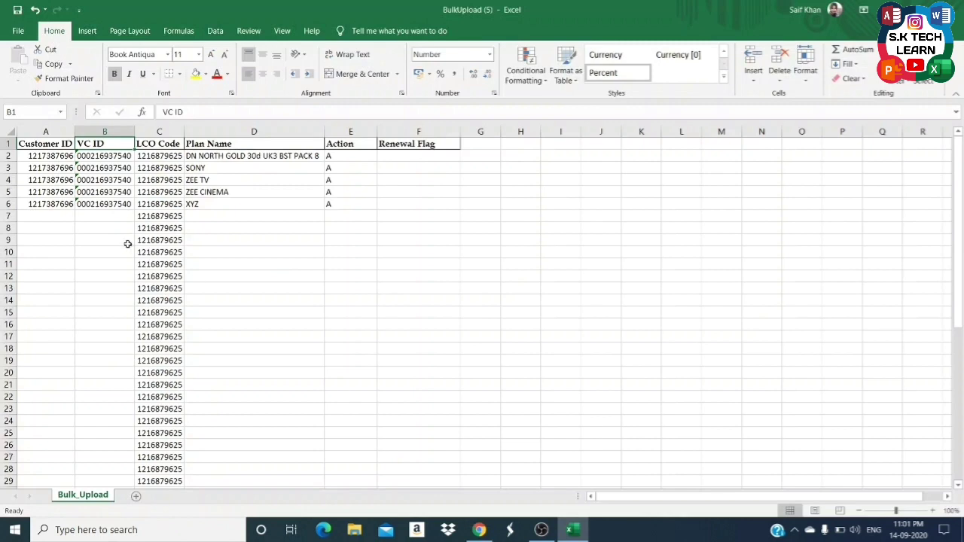
Delete header row 1 so the five plan rows start at row 1.
left_click(53, 216)
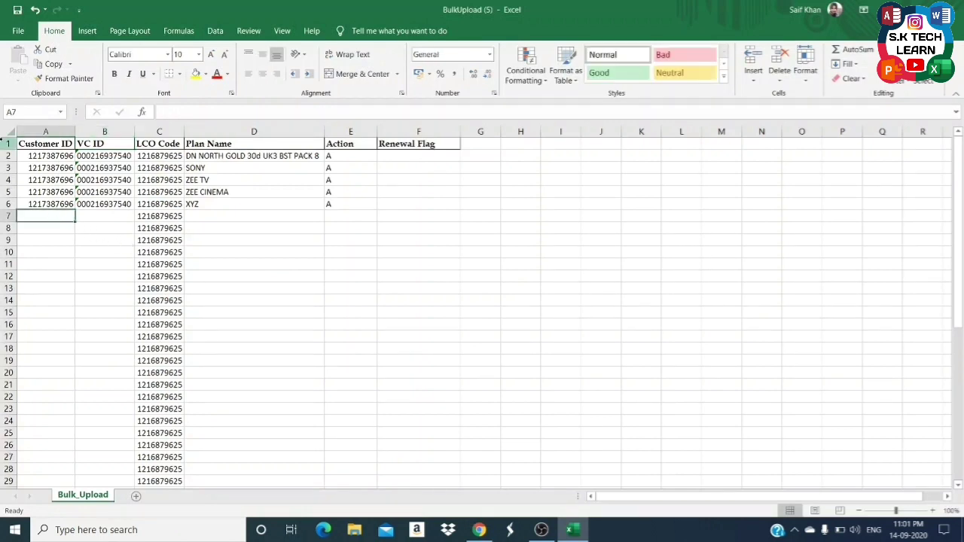
left_click(6, 144)
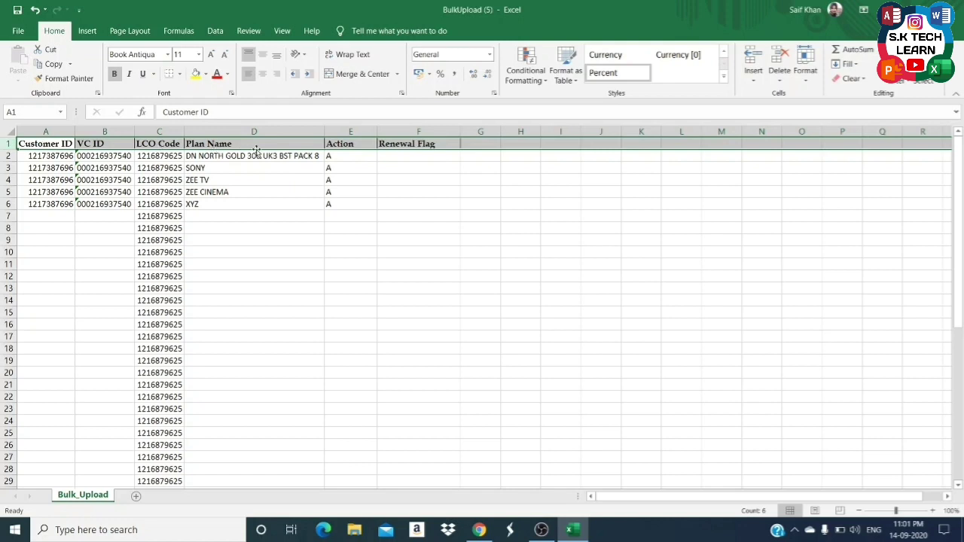
right_click(4, 143)
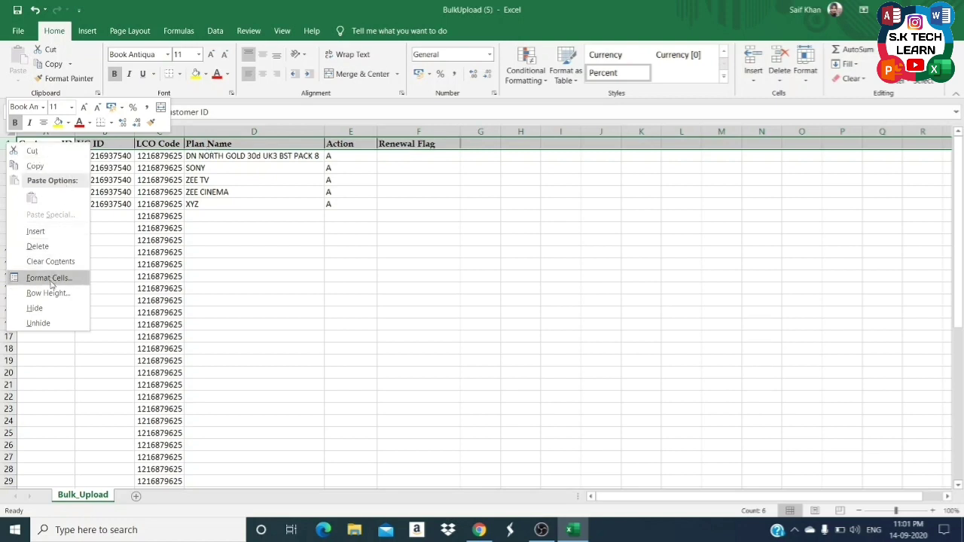
left_click(37, 246)
left_click(64, 216)
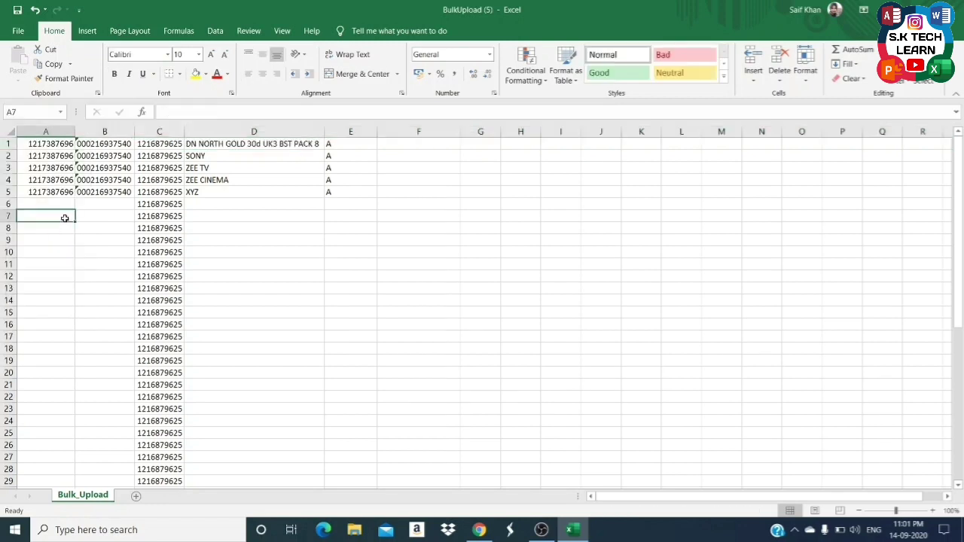
left_click(56, 201)
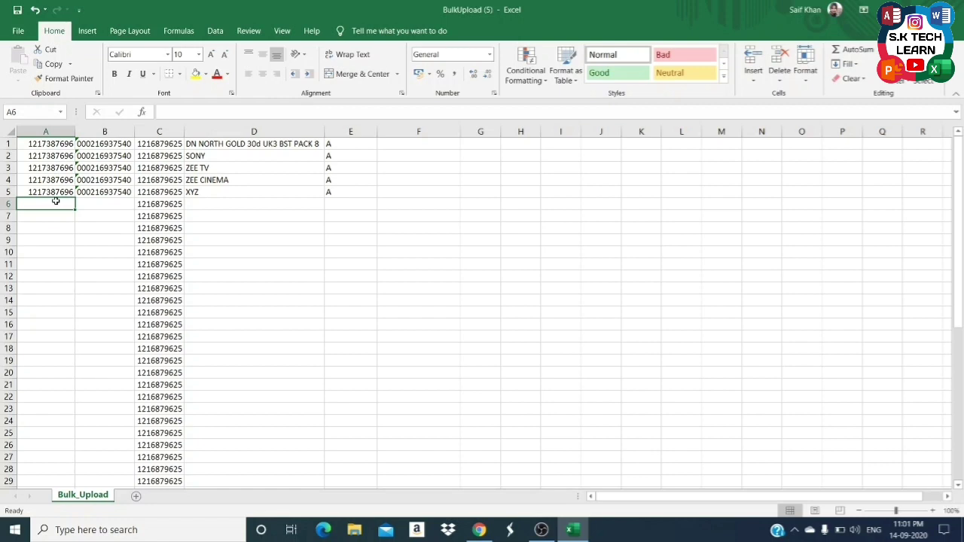
left_click(12, 32)
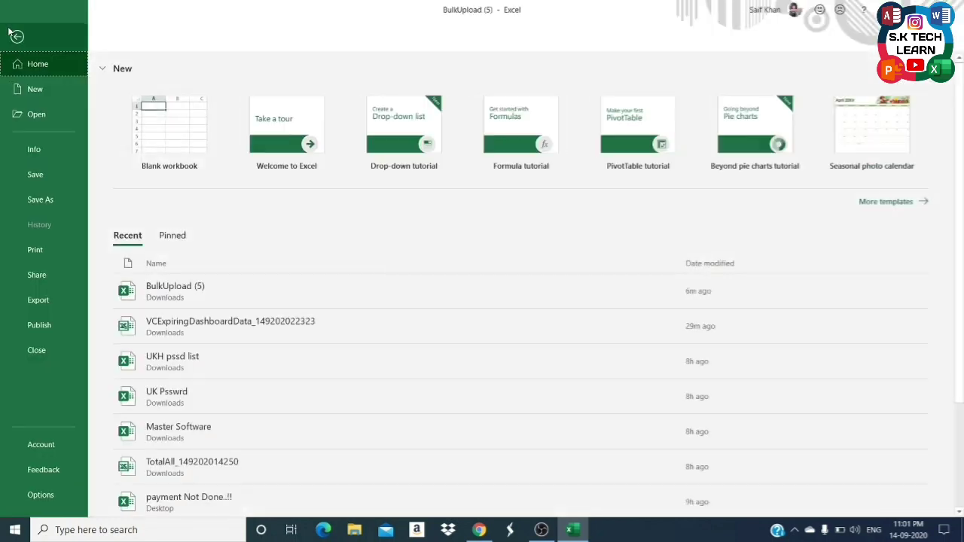
Save BulkUpload (5) to the Desktop as Text (Tab delimited), then close Excel.
left_click(37, 200)
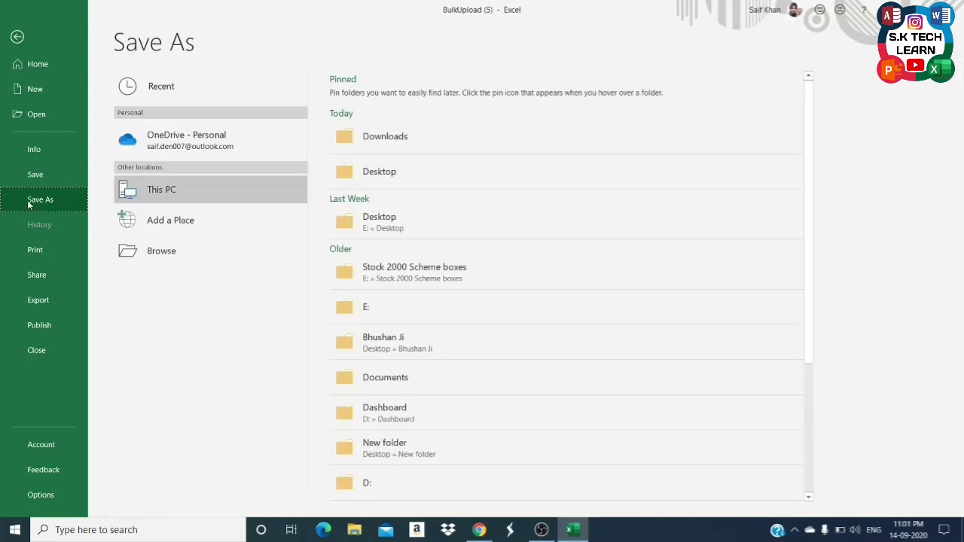
left_click(435, 188)
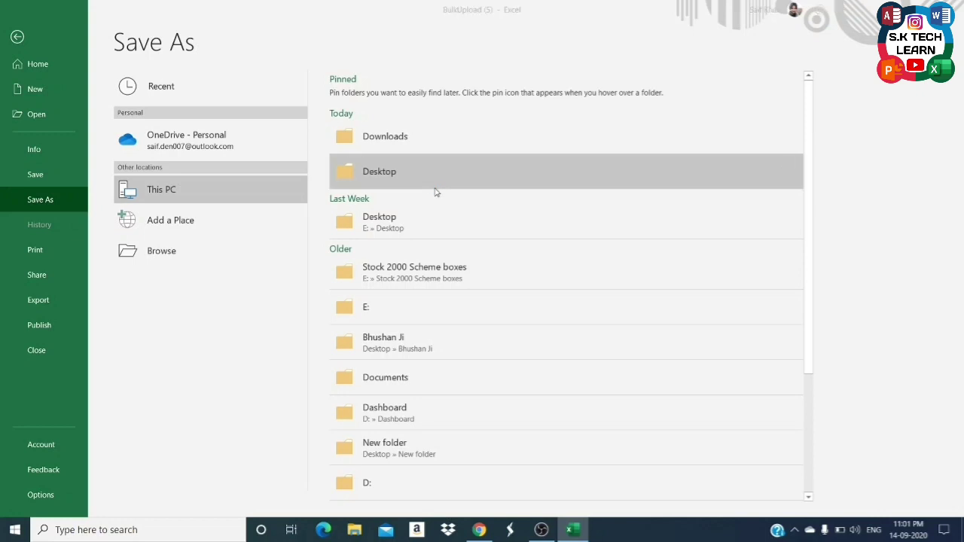
left_click(74, 89)
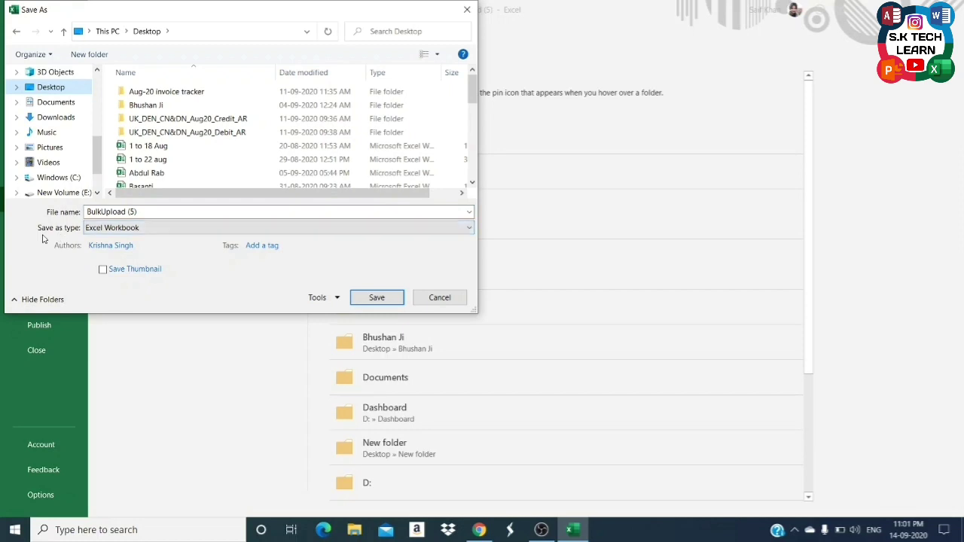
left_click(180, 229)
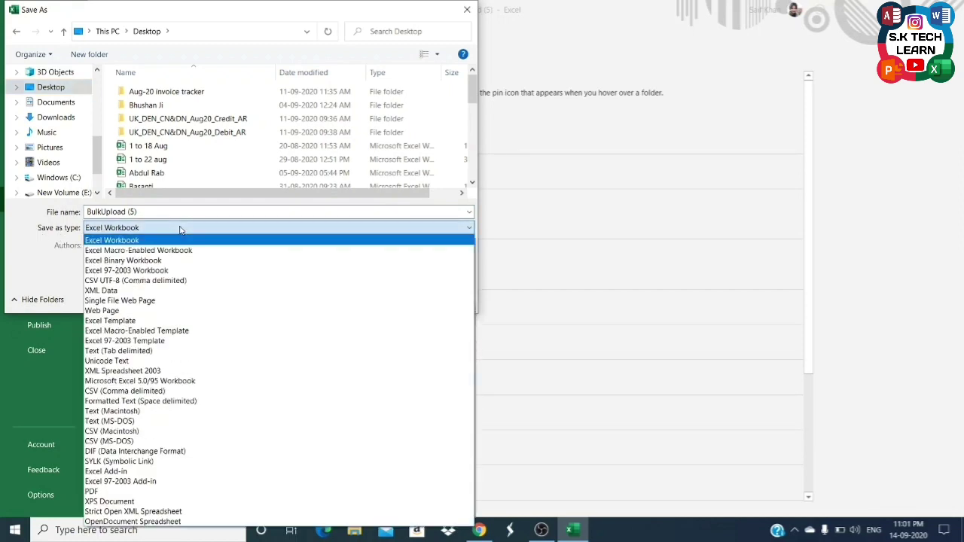
left_click(181, 240)
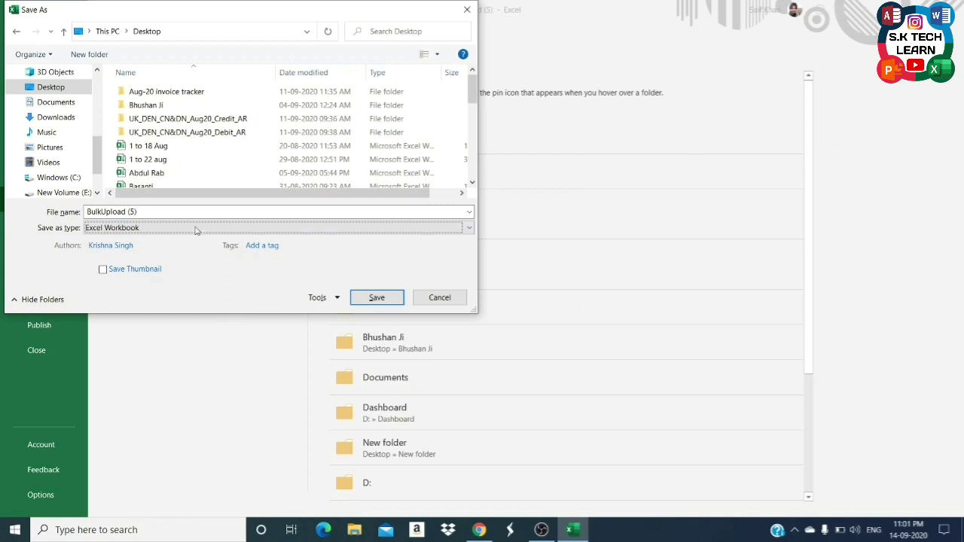
left_click(196, 229)
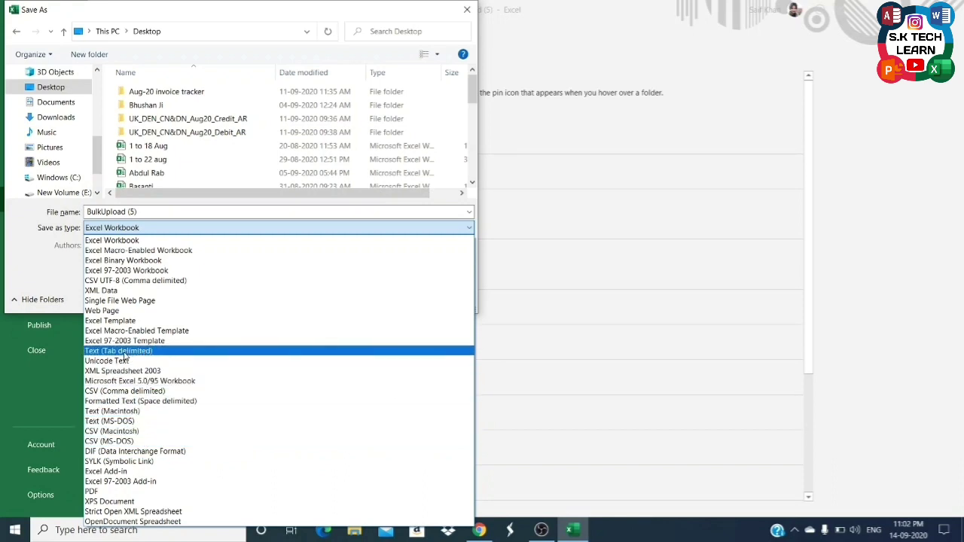
left_click(125, 354)
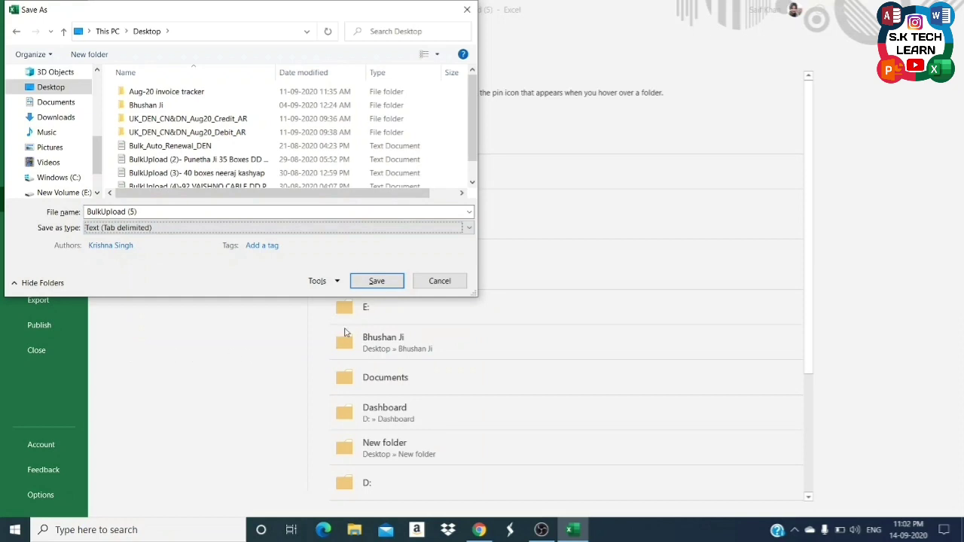
left_click(375, 290)
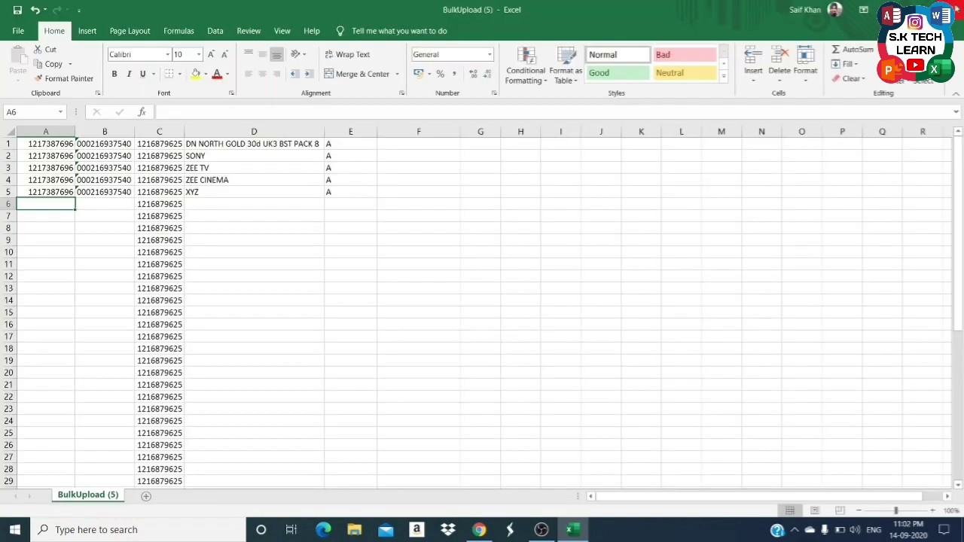
left_click(951, 10)
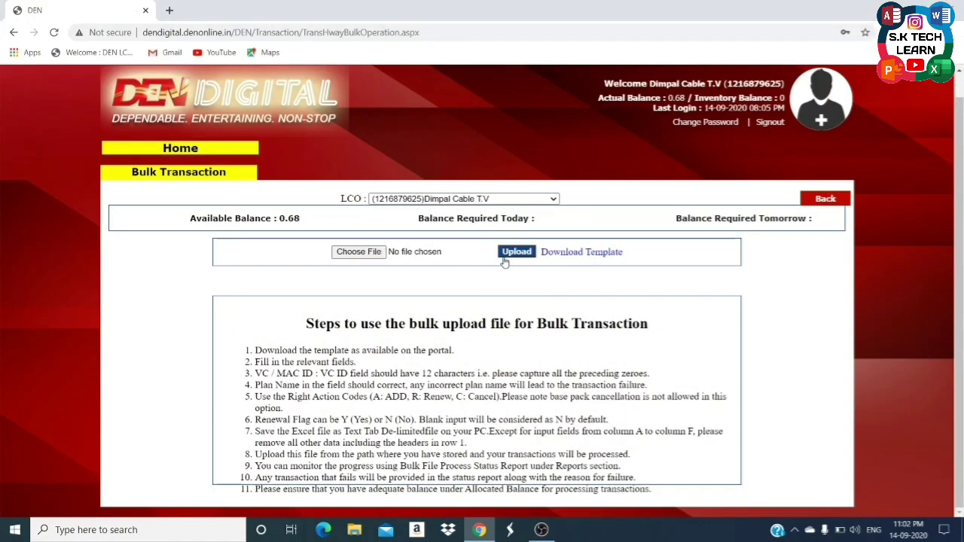
Choose BulkUpload (5).txt from the Desktop as the bulk transaction upload file.
left_click(359, 252)
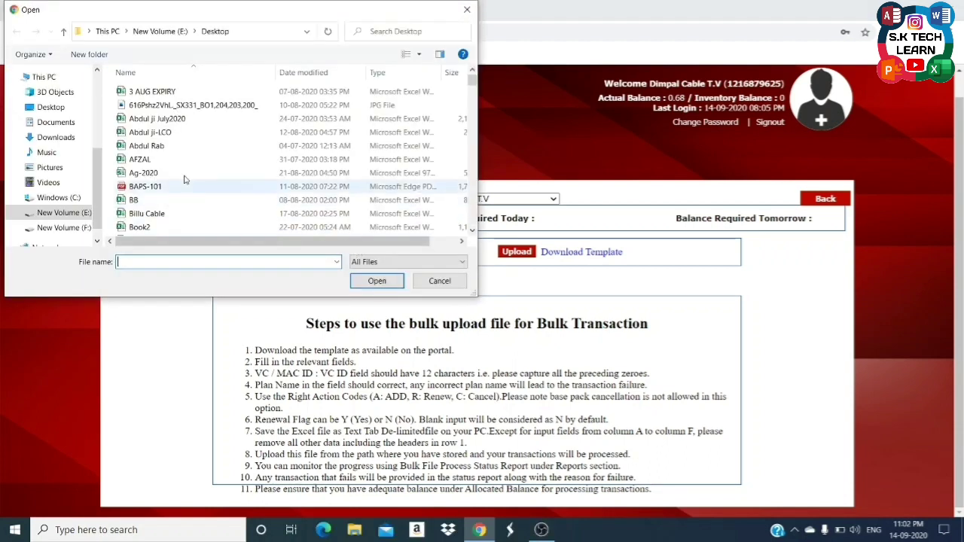
left_click(59, 112)
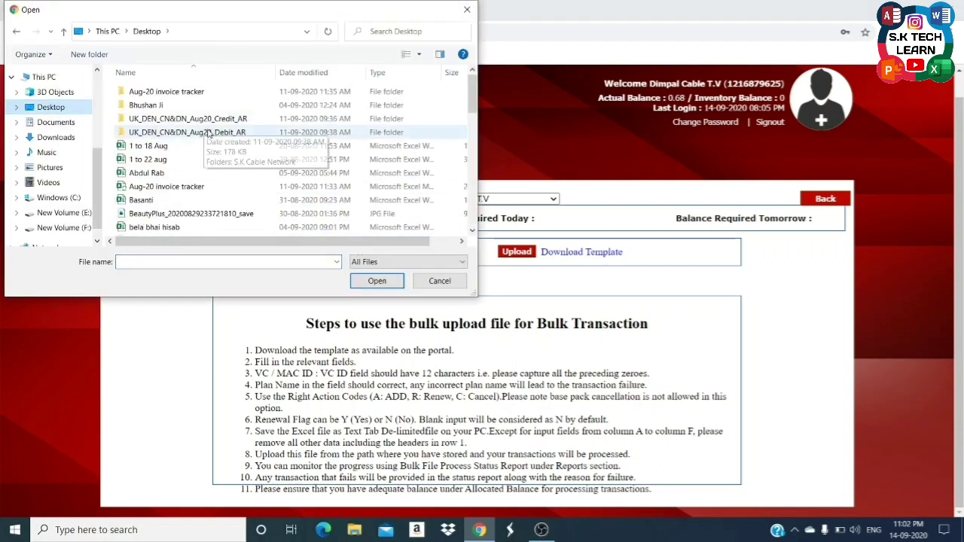
scroll(197, 181, "down", 2)
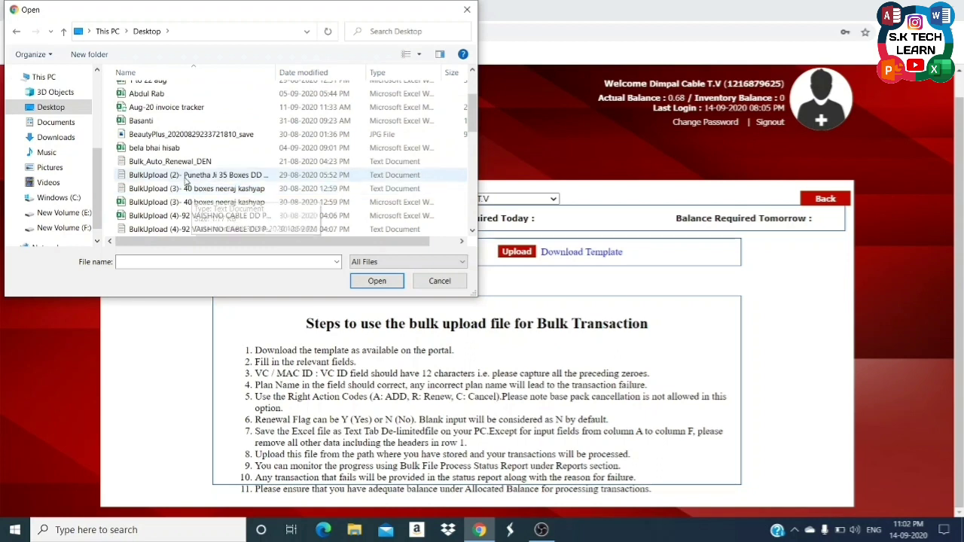
scroll(186, 149, "down", 1)
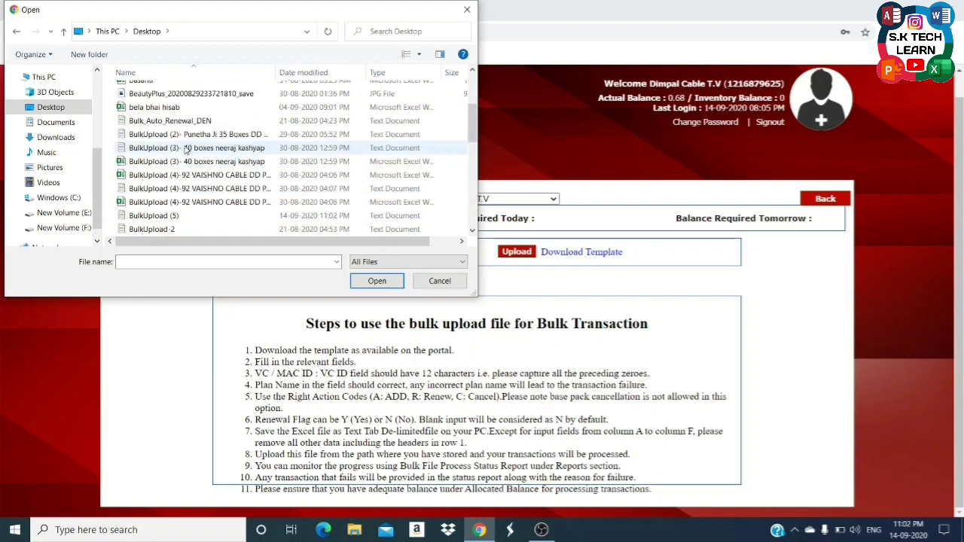
left_click(186, 218)
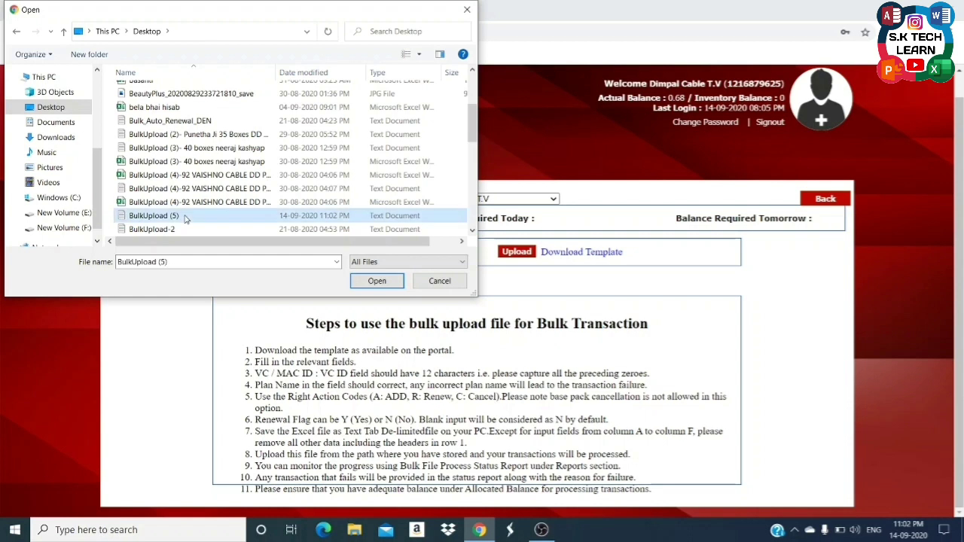
left_click(377, 281)
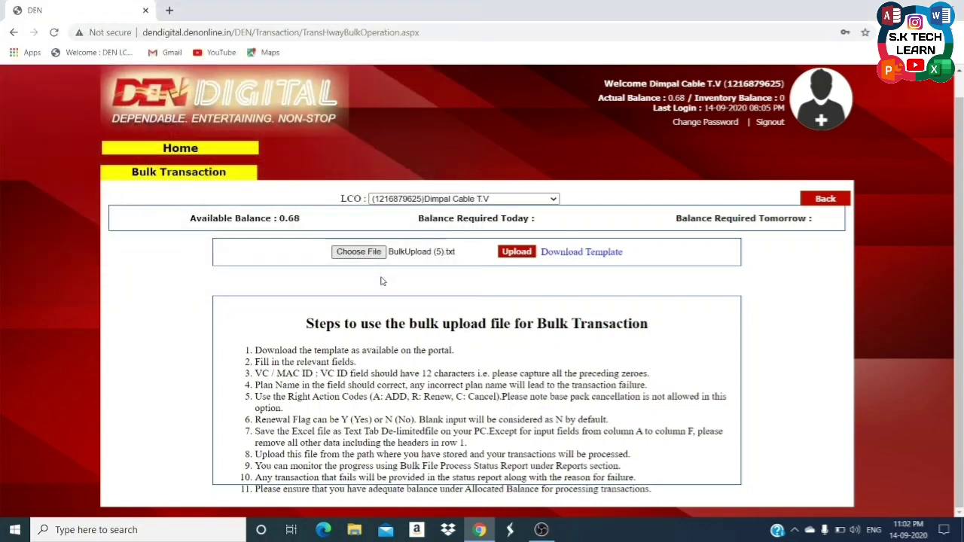
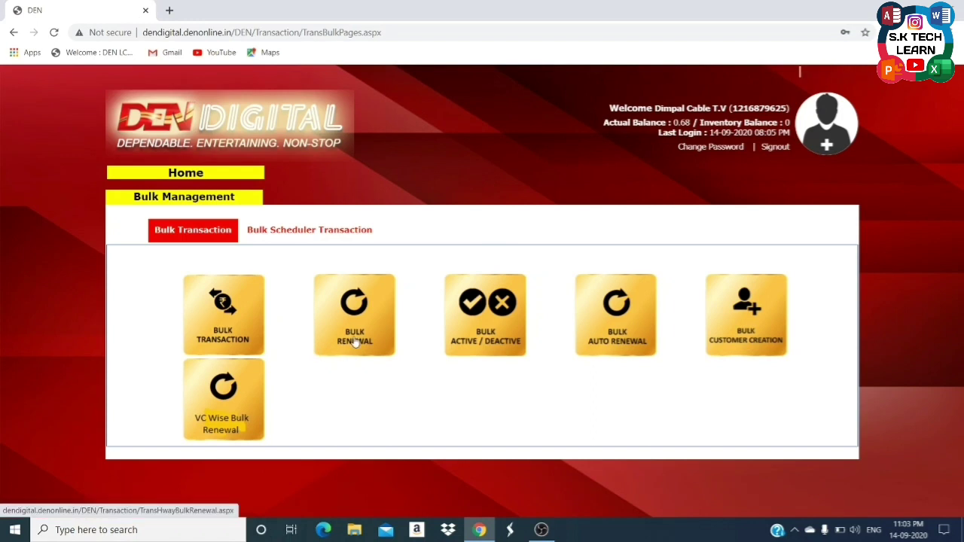
On the Bulk Renewal page, set From 14-Sep-2020 and To 22-Sep-2020, then submit.
left_click(354, 343)
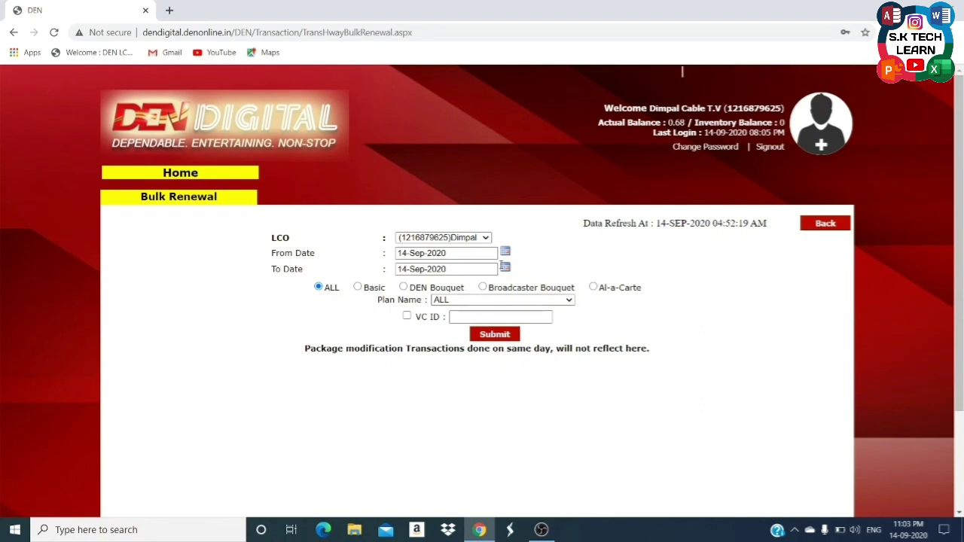
left_click(507, 252)
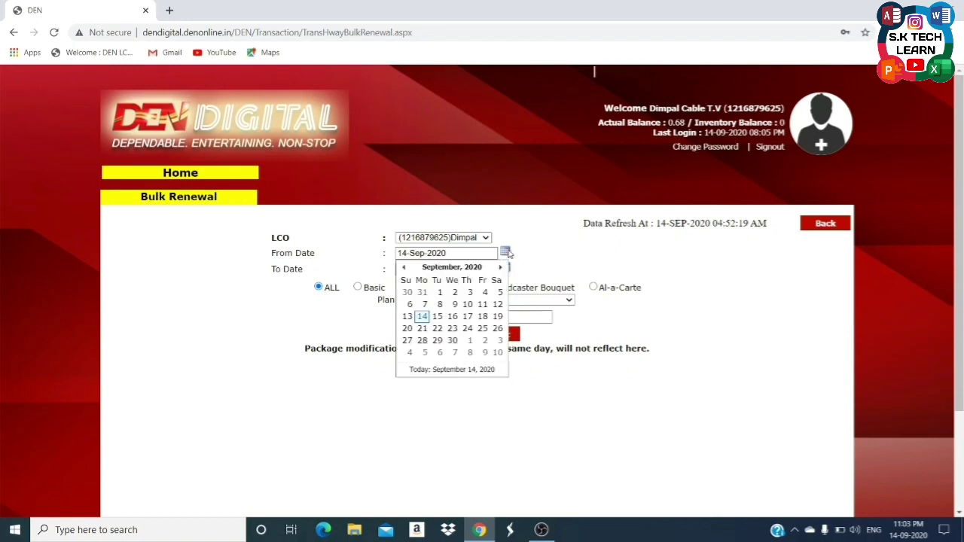
left_click(510, 271)
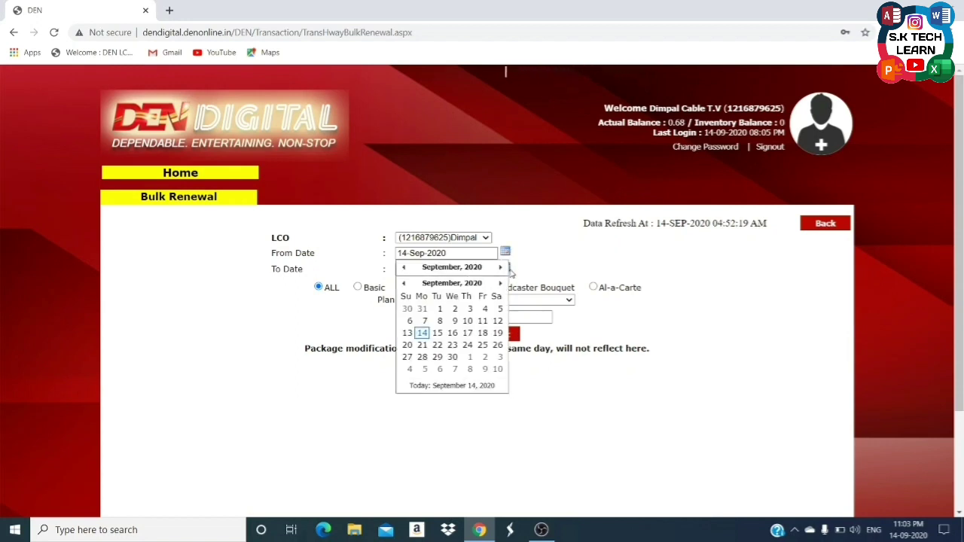
left_click(424, 335)
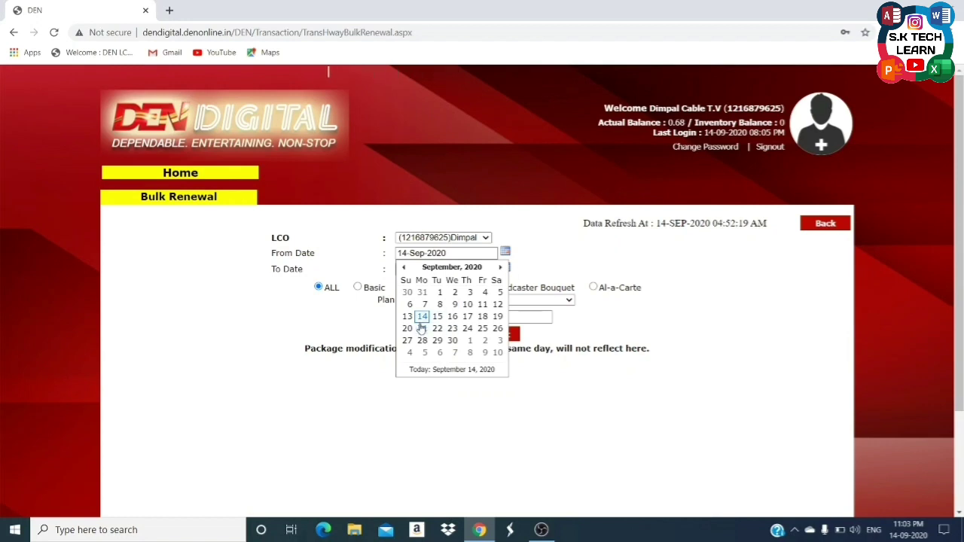
left_click(422, 316)
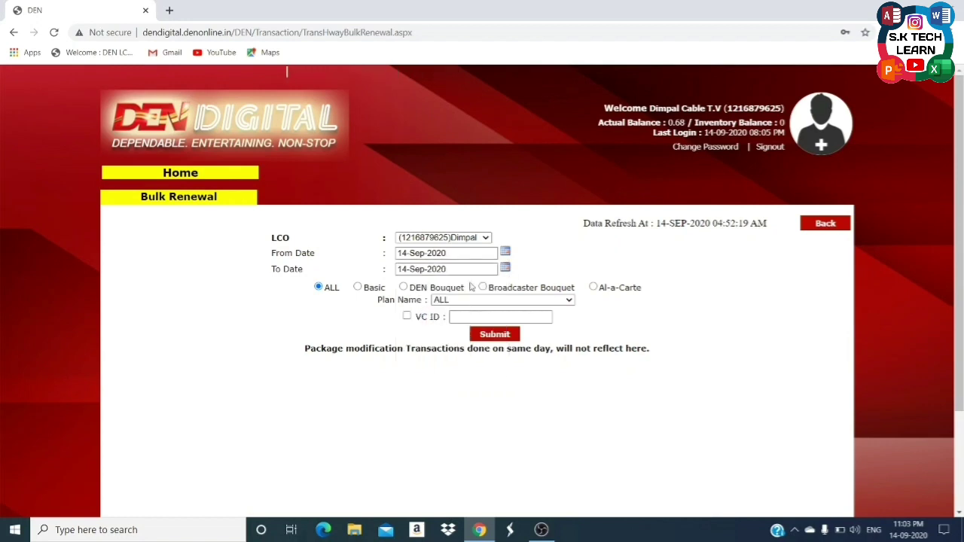
left_click(506, 269)
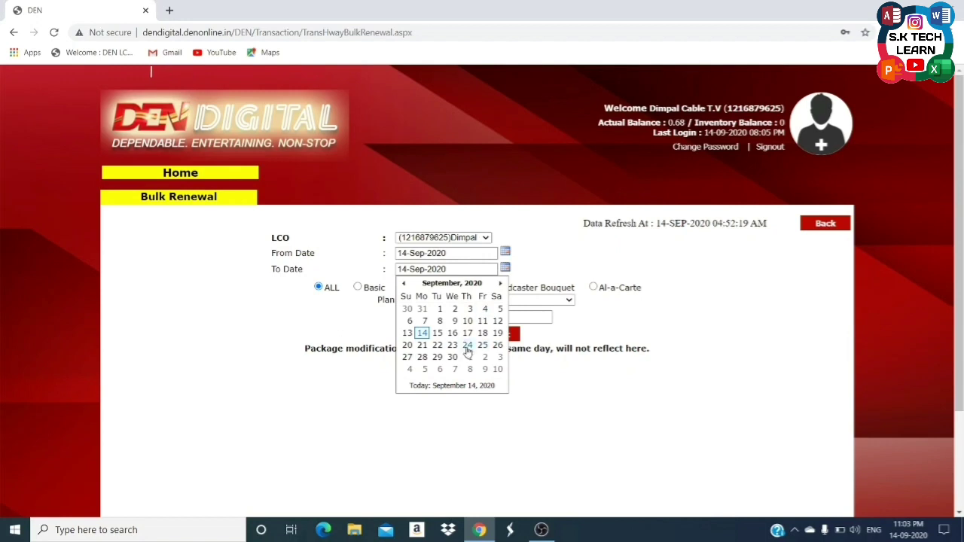
left_click(438, 345)
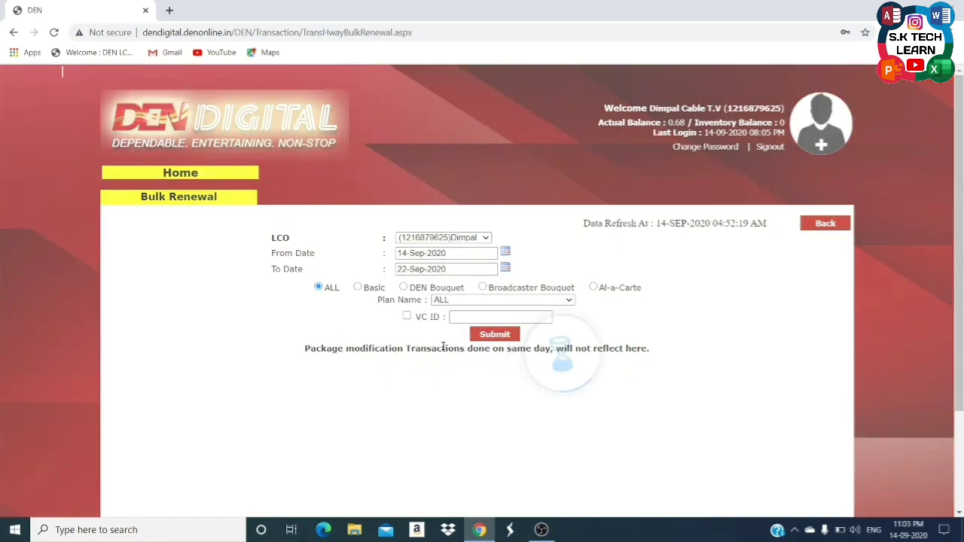
left_click(484, 338)
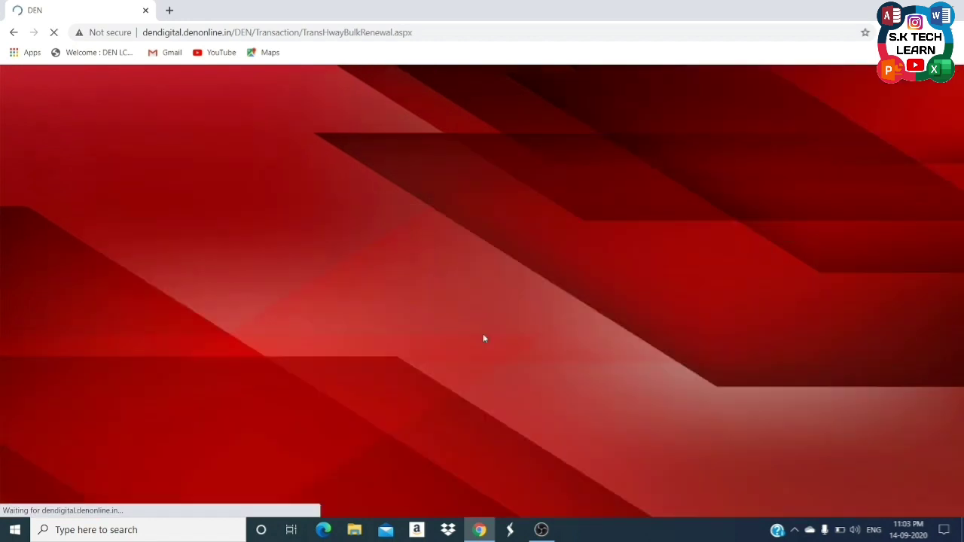
Tick Select All to mark every customer in the renewal results.
scroll(516, 367, "down", 5)
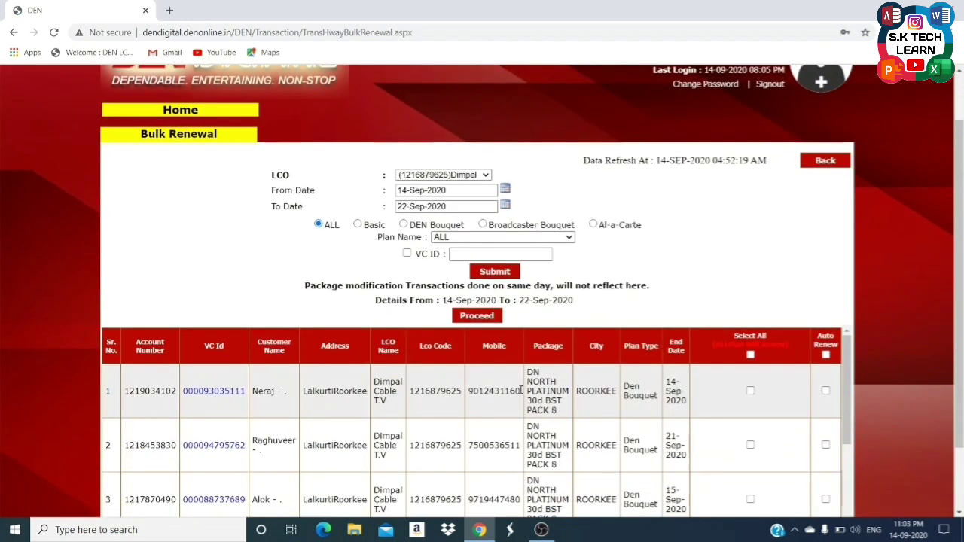
scroll(522, 400, "up", 5)
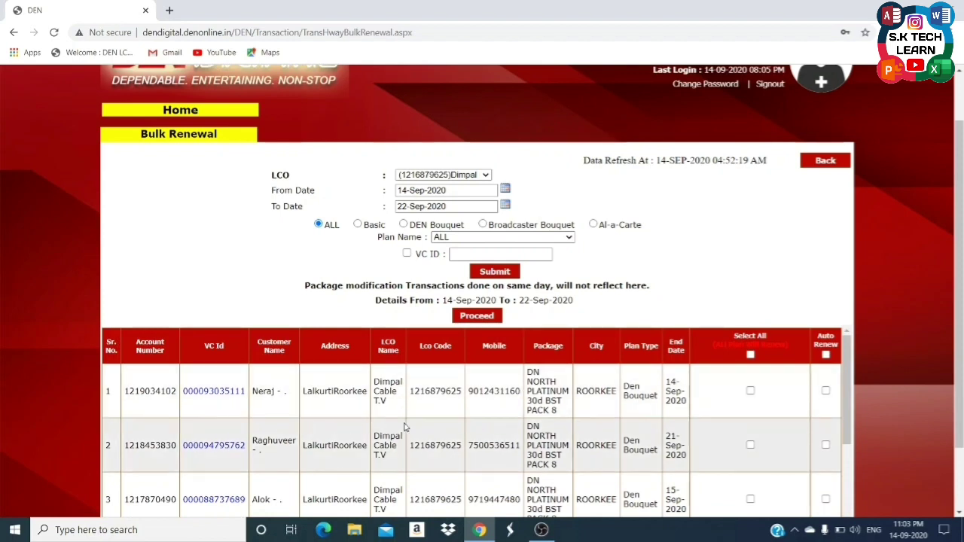
scroll(405, 428, "up", 1)
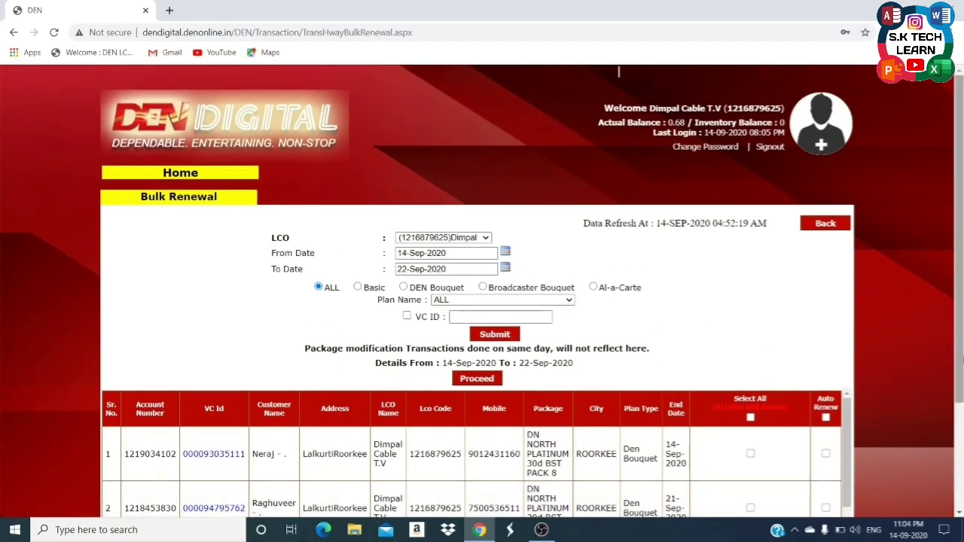
scroll(622, 72, "down", 3)
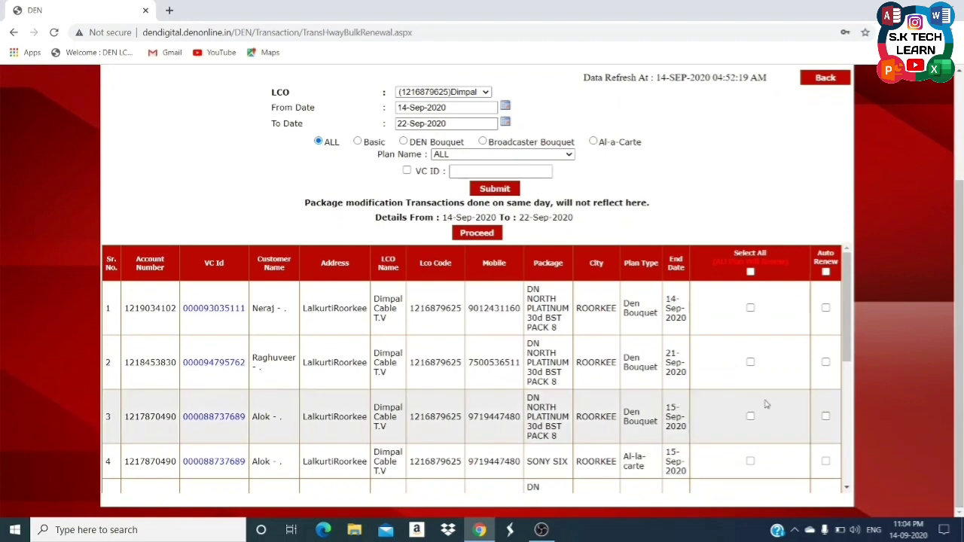
left_click(750, 273)
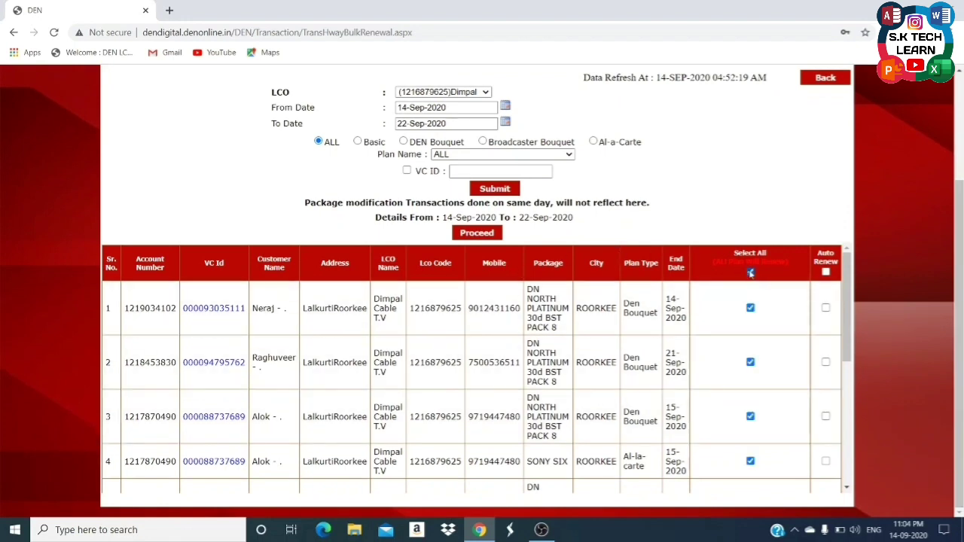
Go back to the Bulk Management page.
left_click_drag(849, 354, 848, 471)
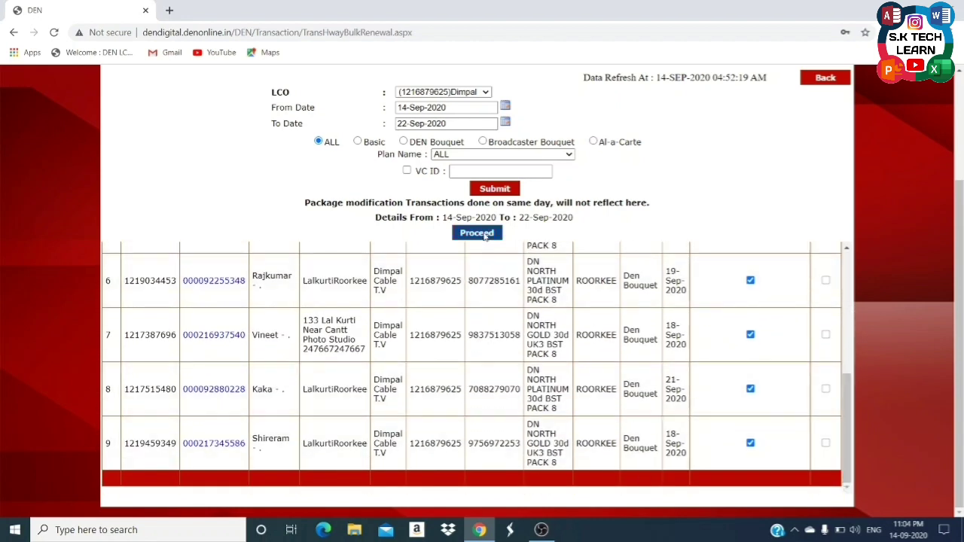
left_click_drag(849, 398, 848, 257)
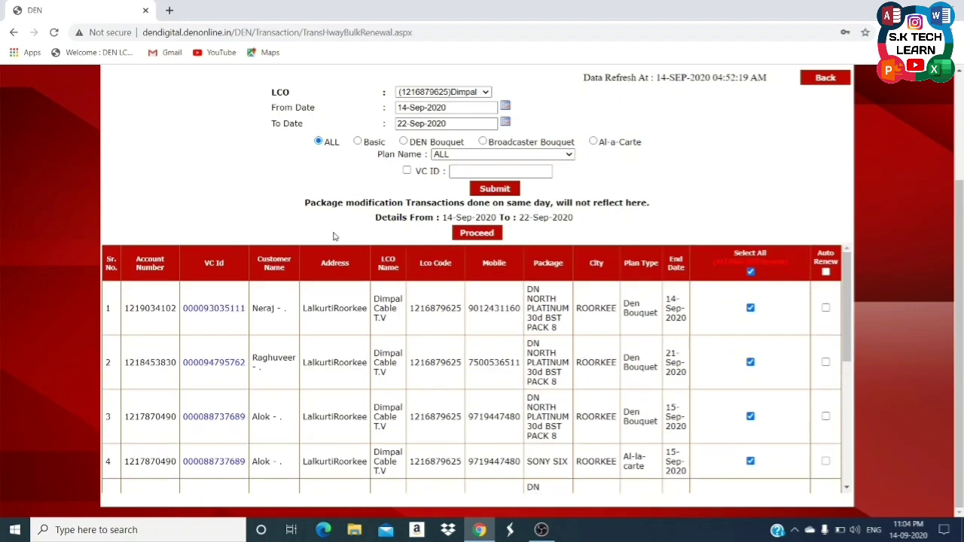
scroll(251, 216, "up", 3)
scroll(252, 215, "up", 1)
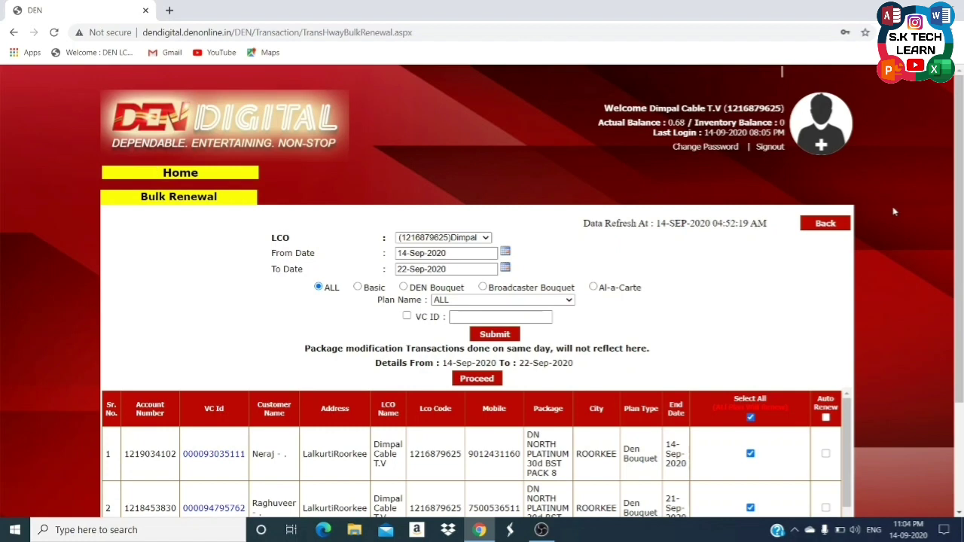
left_click(825, 224)
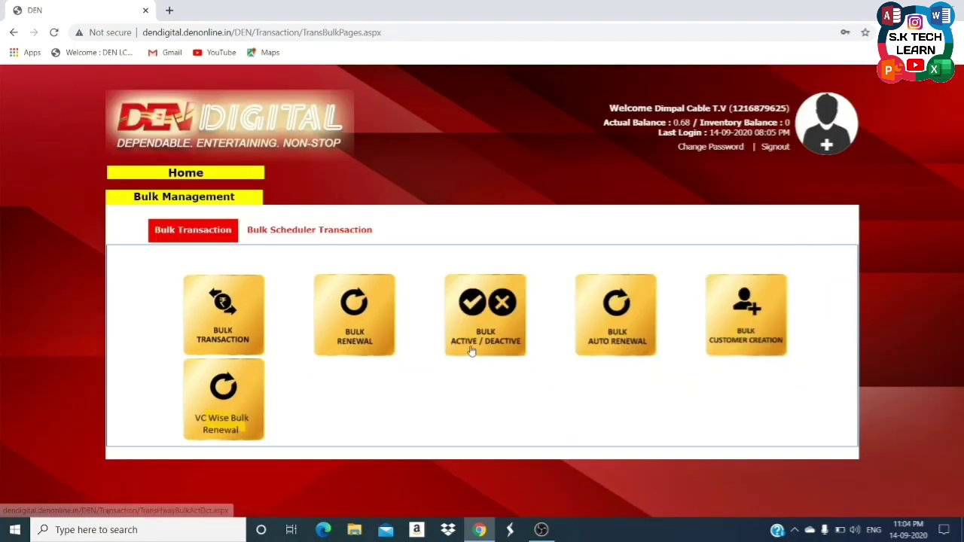
Open the Bulk Active/Deactive upload page.
left_click(478, 345)
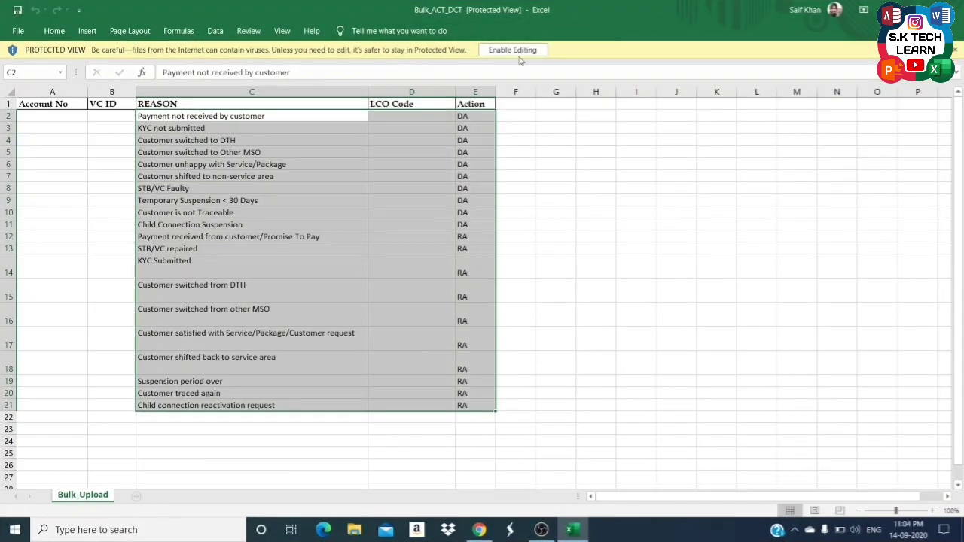
Enable editing and review the first Account No, VC ID and reason cells.
left_click(520, 49)
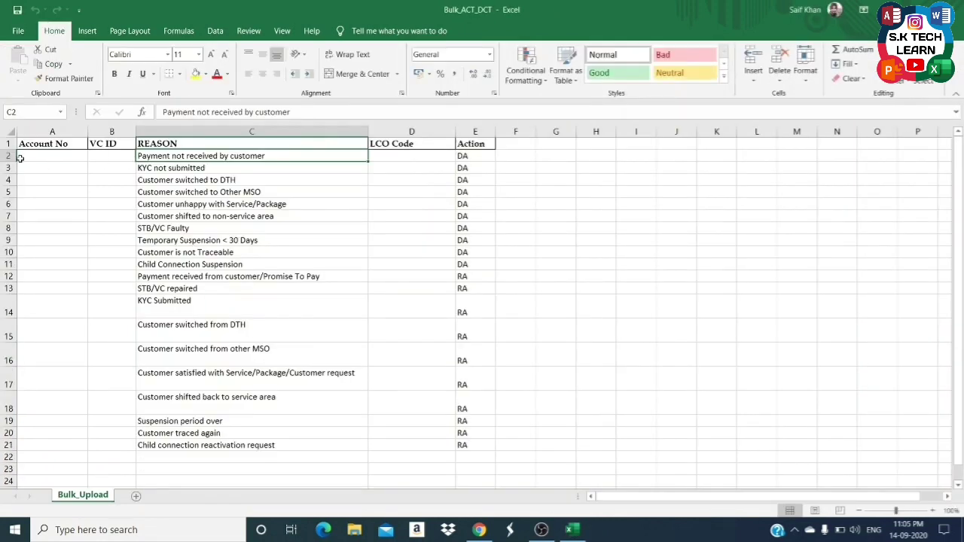
left_click(18, 157)
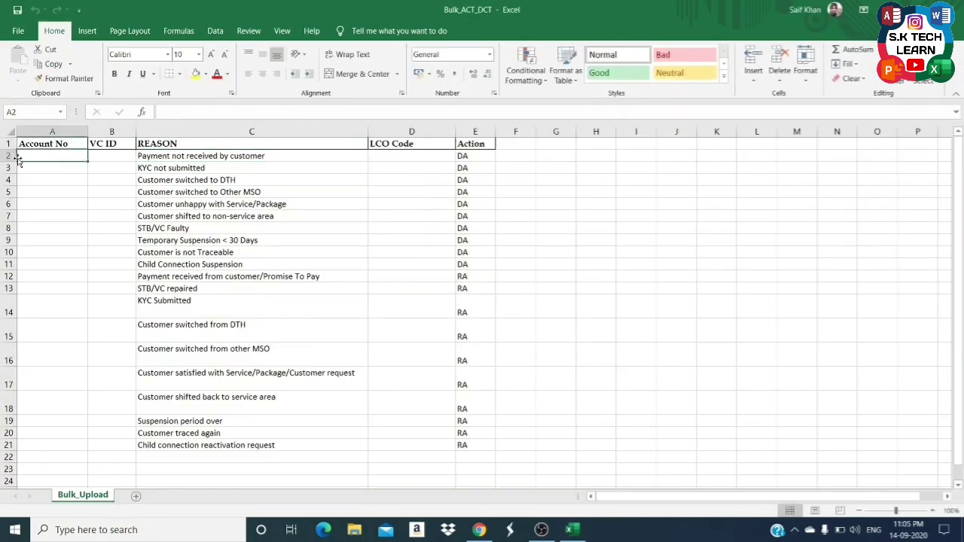
left_click(119, 157)
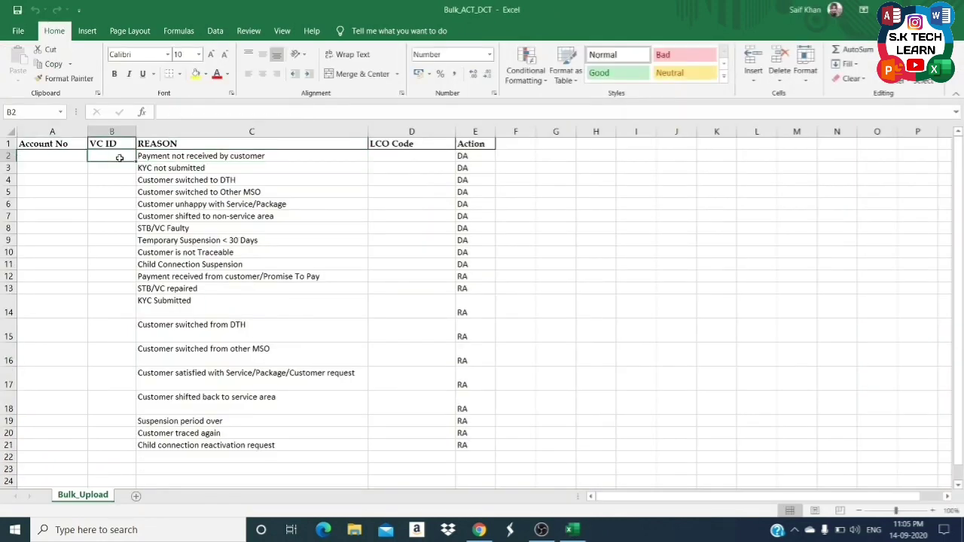
left_click(166, 156)
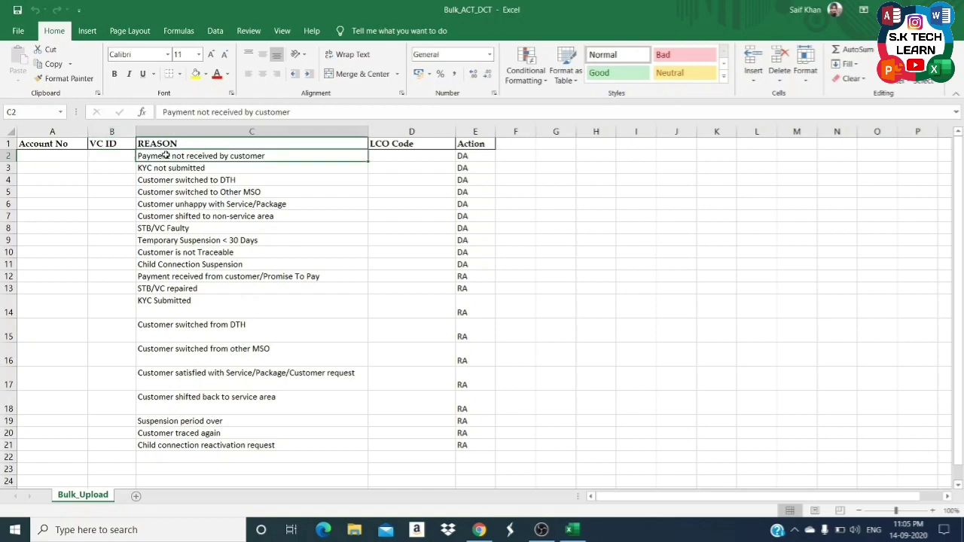
Clear reasons C3:C21, keeping only 'Payment not received by customer' in C2.
key("Down")
key("ctrl+shift+Down")
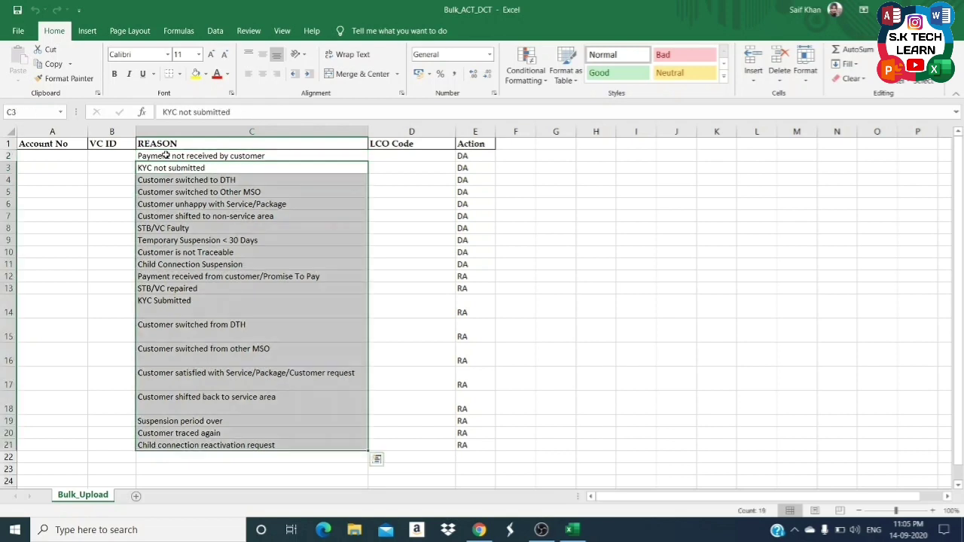
key("Delete")
key("Up")
key("Right")
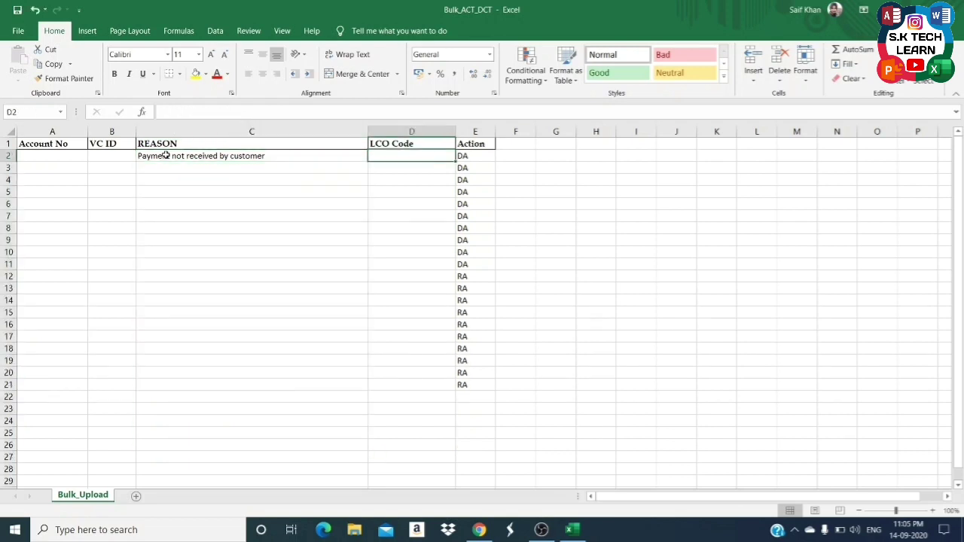
key("Right")
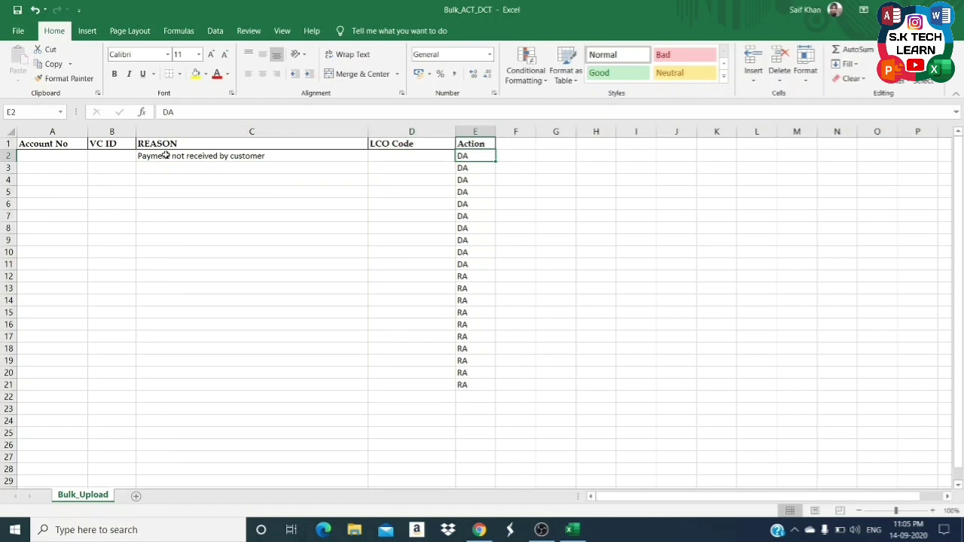
key("alt+Tab")
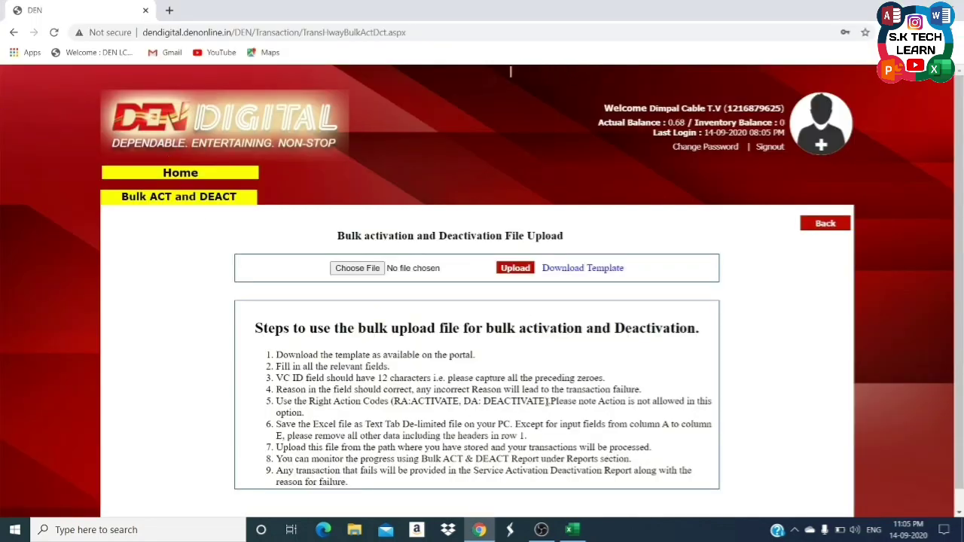
key("alt+Tab")
key("super")
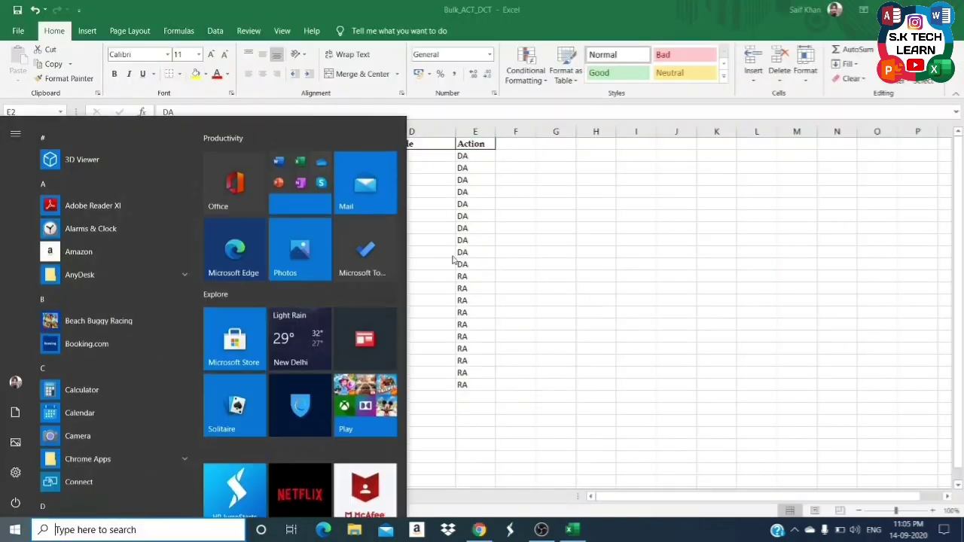
key("super")
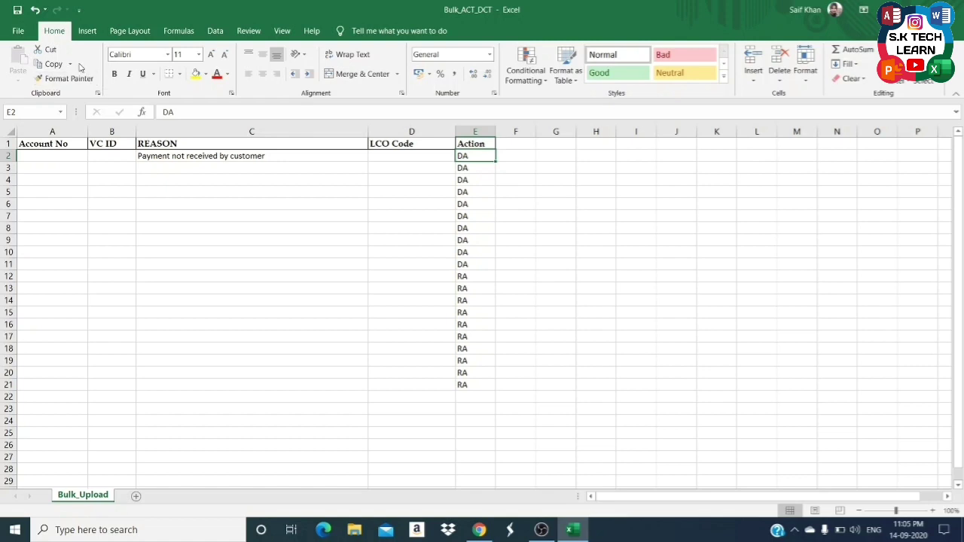
Save Bulk_ACT_DCT to the Desktop as Text (Tab delimited), then close without saving the workbook.
left_click(18, 31)
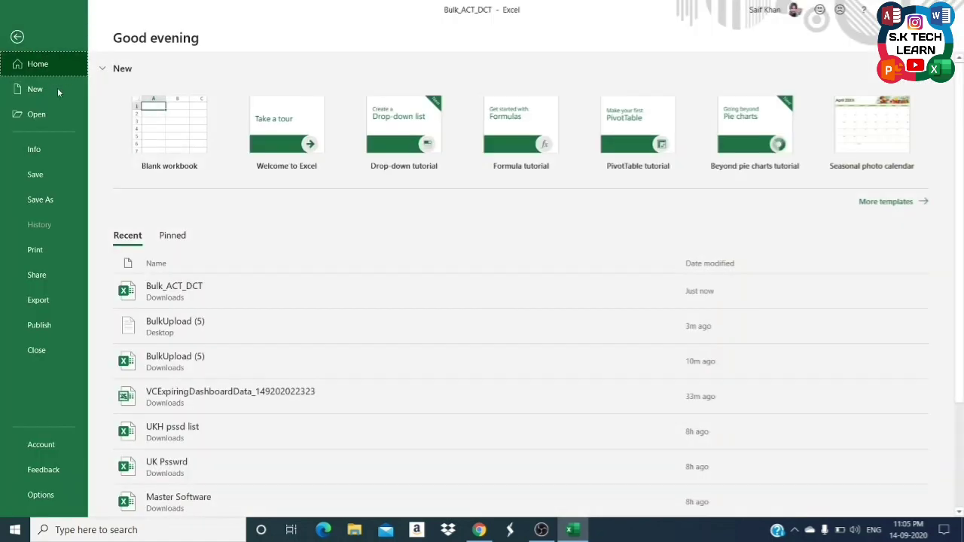
left_click(52, 202)
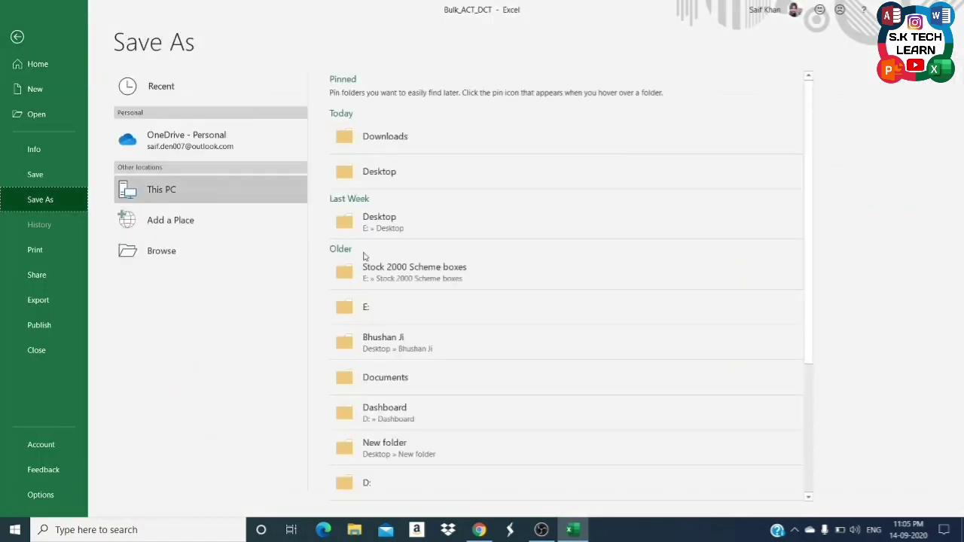
left_click(408, 183)
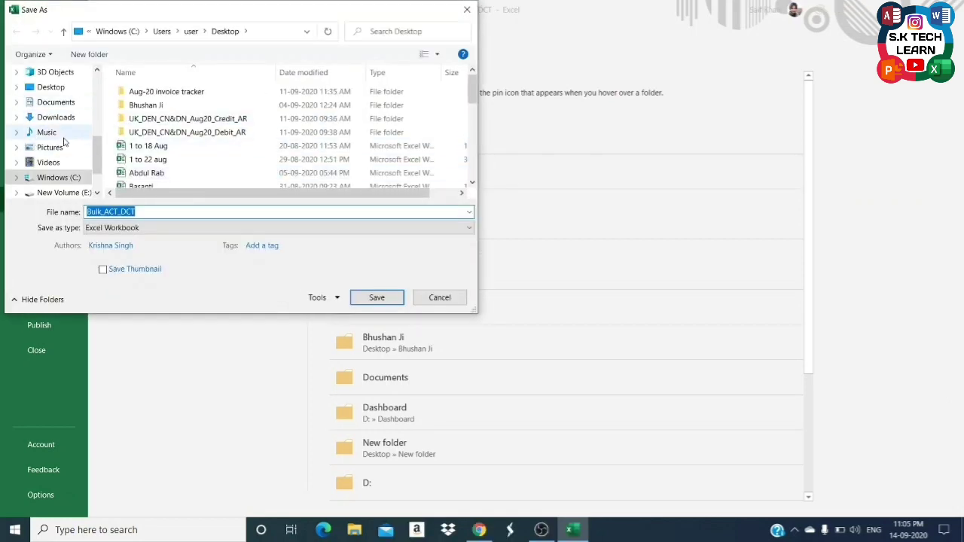
left_click(76, 87)
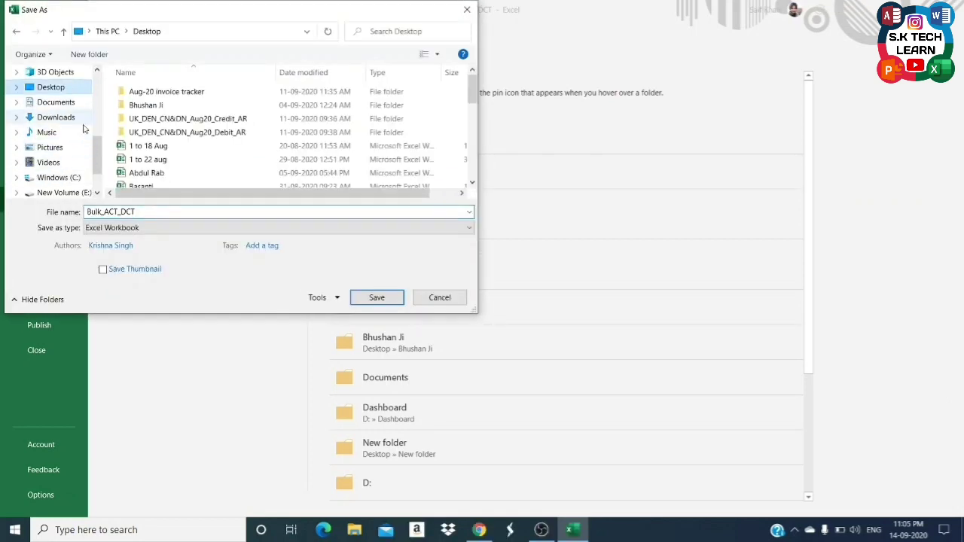
left_click(205, 229)
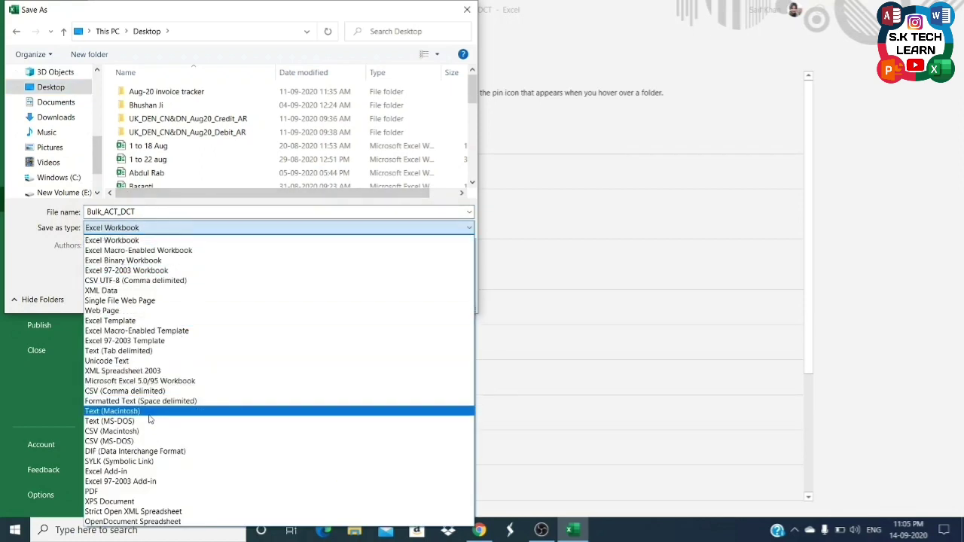
left_click(148, 351)
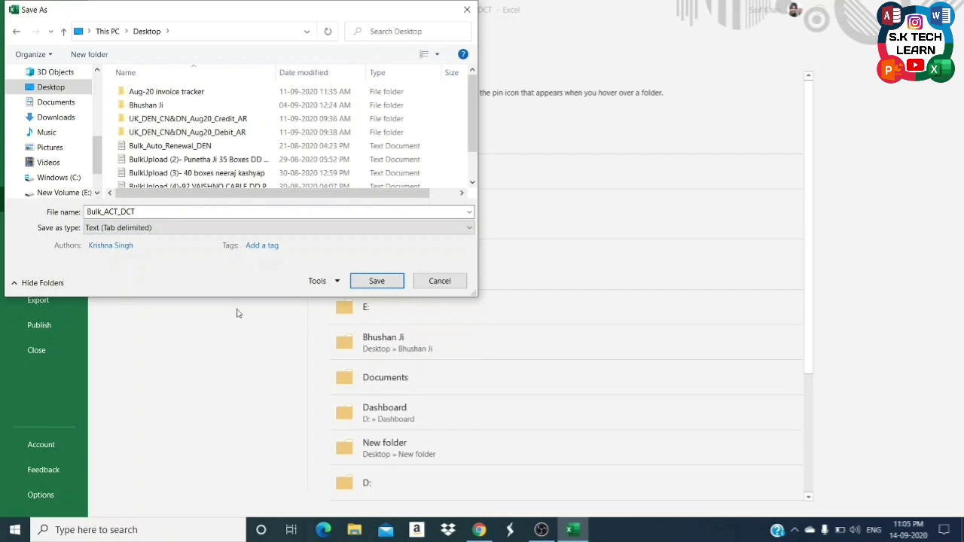
left_click(374, 281)
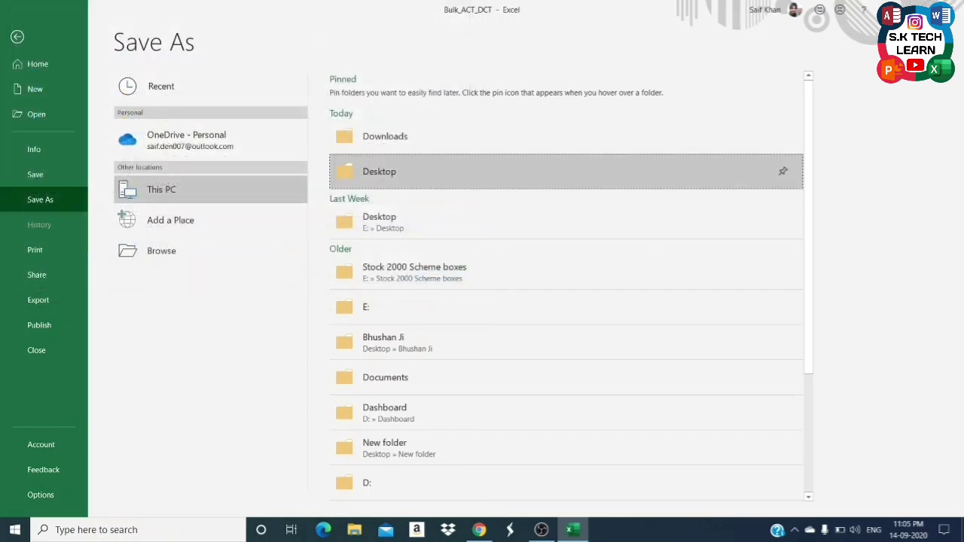
key("ctrl+w")
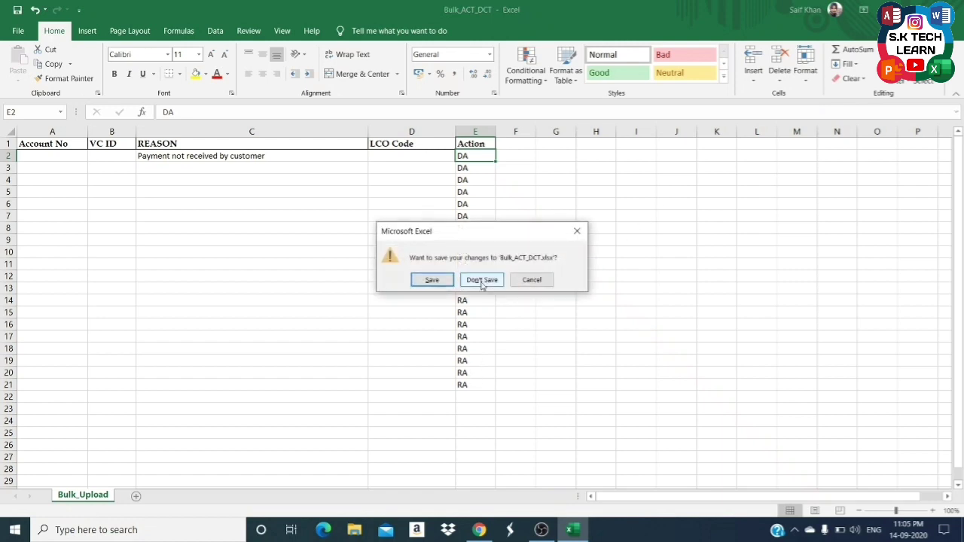
left_click(482, 281)
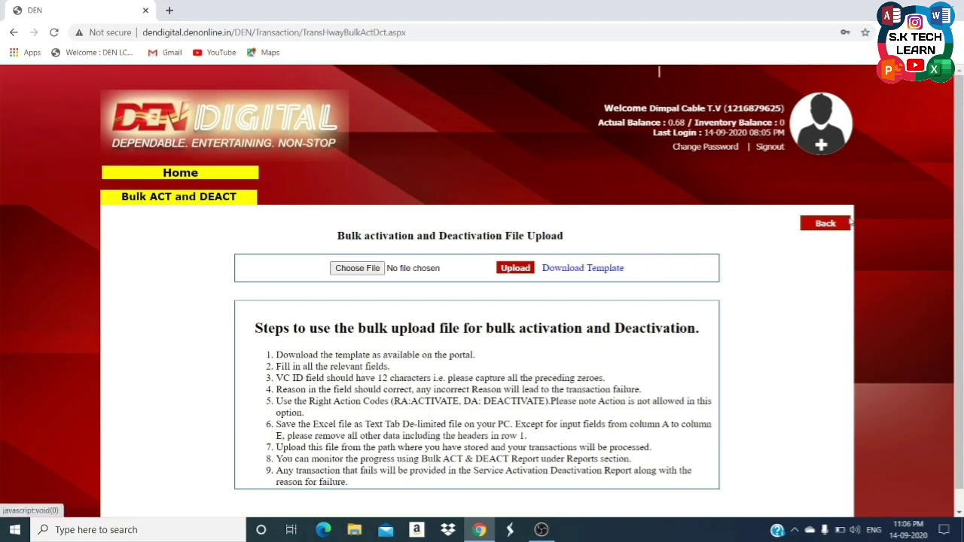
From Bulk Management, download the Bulk Auto Renewal template and open Bulk_Auto_Renewal_DEN.xlsx.
left_click(826, 223)
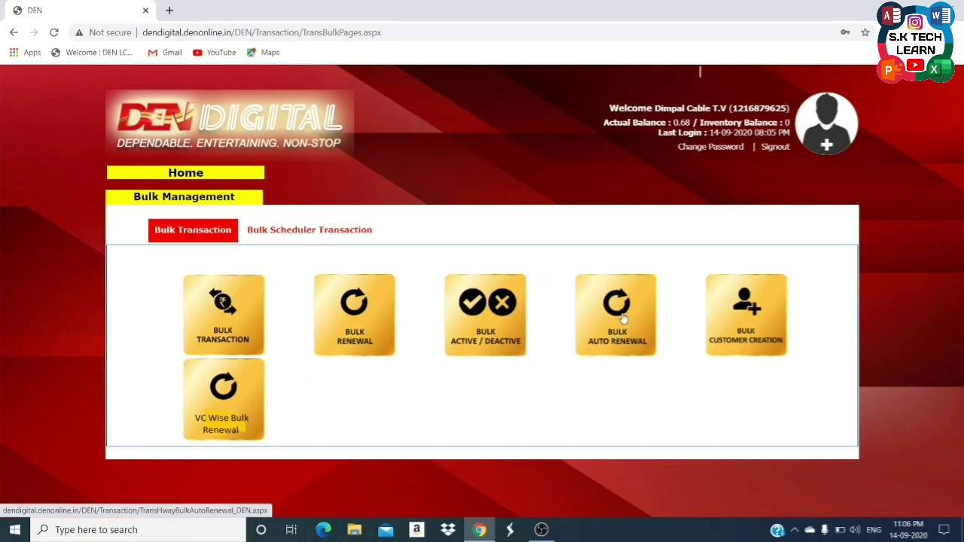
left_click(622, 319)
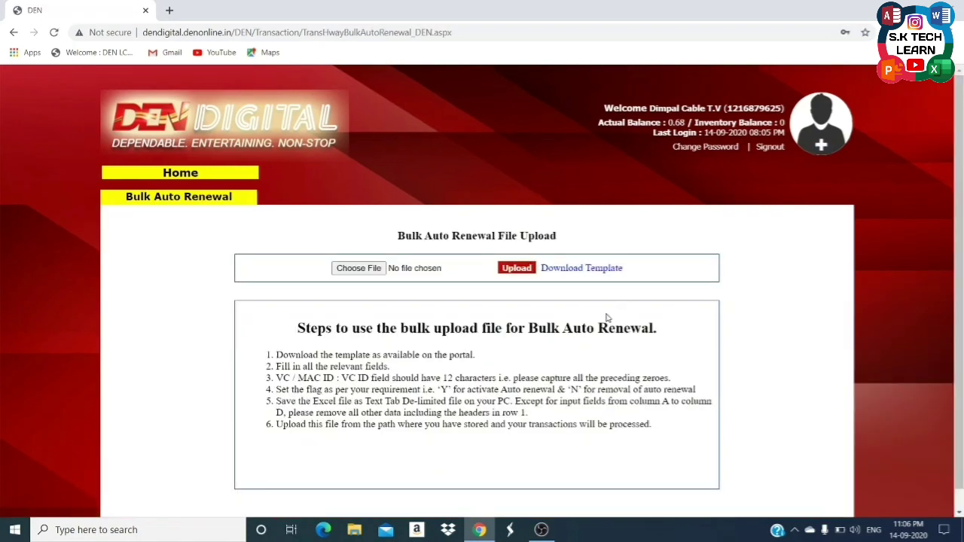
left_click(581, 269)
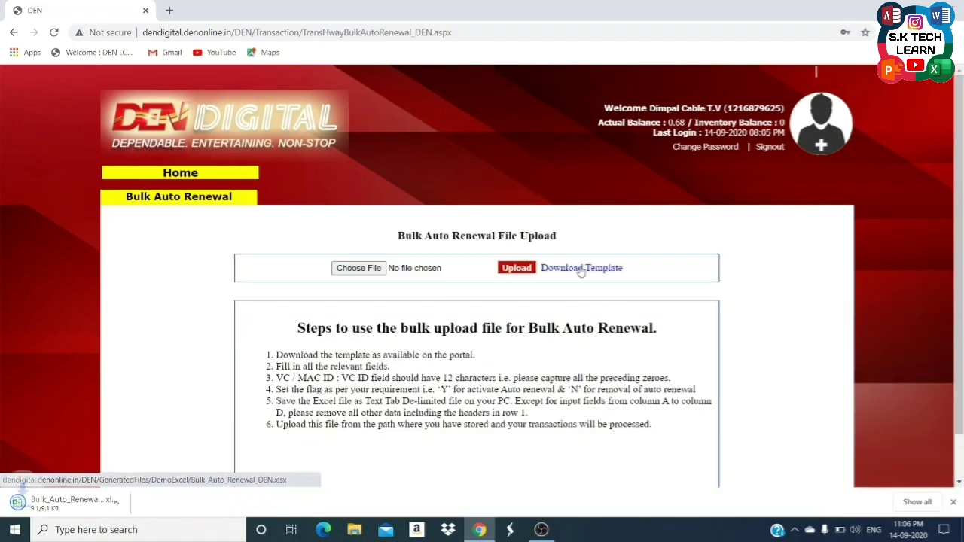
left_click(76, 504)
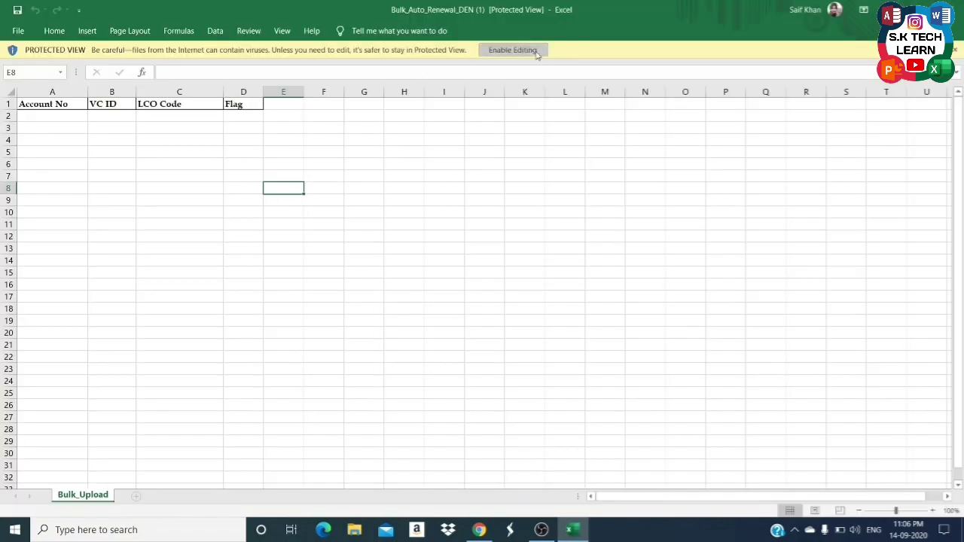
Enable editing and compare the Account No, VC ID, LCO Code and Flag cells with the portal instructions.
left_click(536, 51)
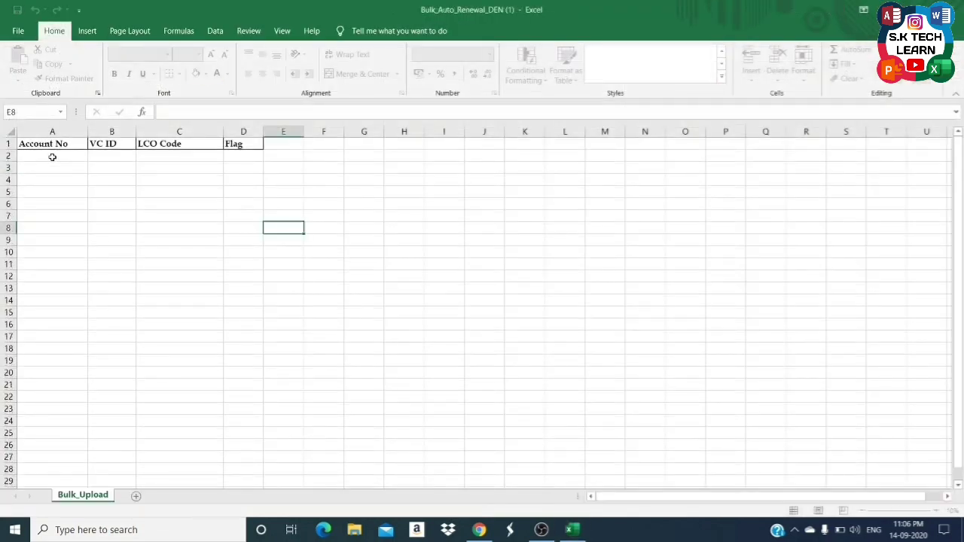
left_click(51, 156)
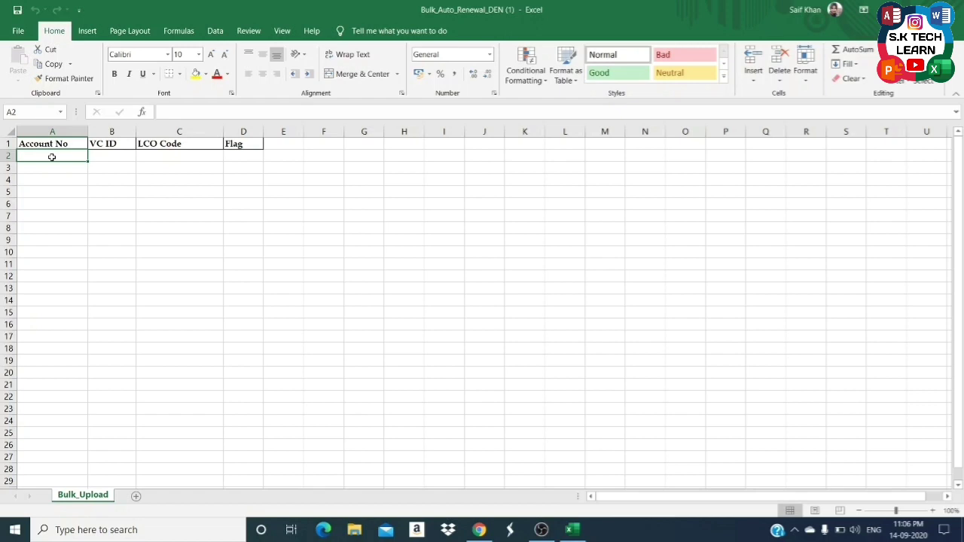
left_click(100, 157)
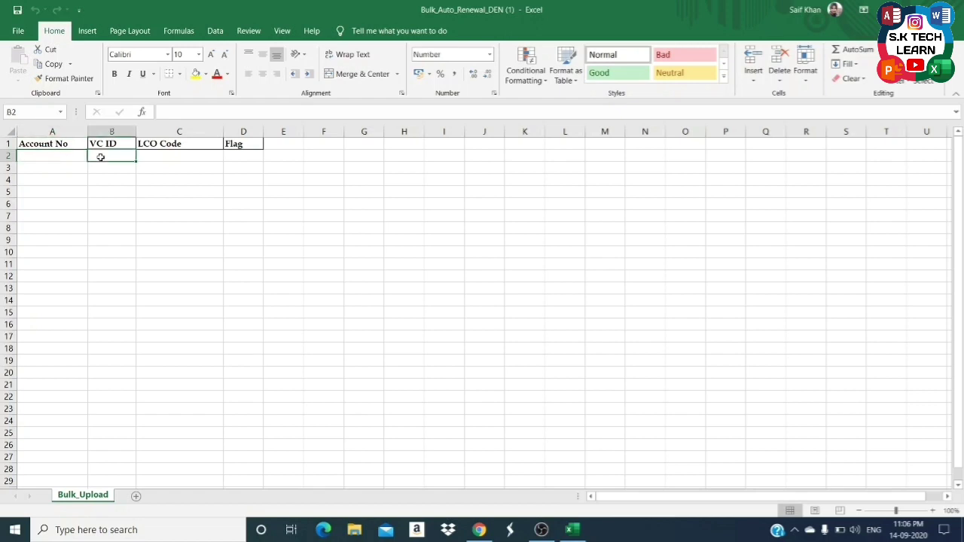
left_click(161, 158)
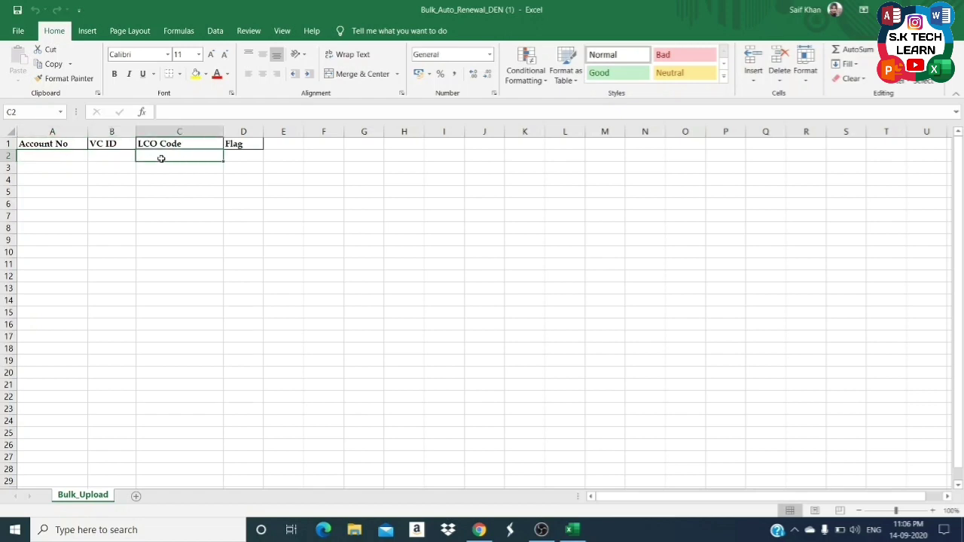
left_click(230, 156)
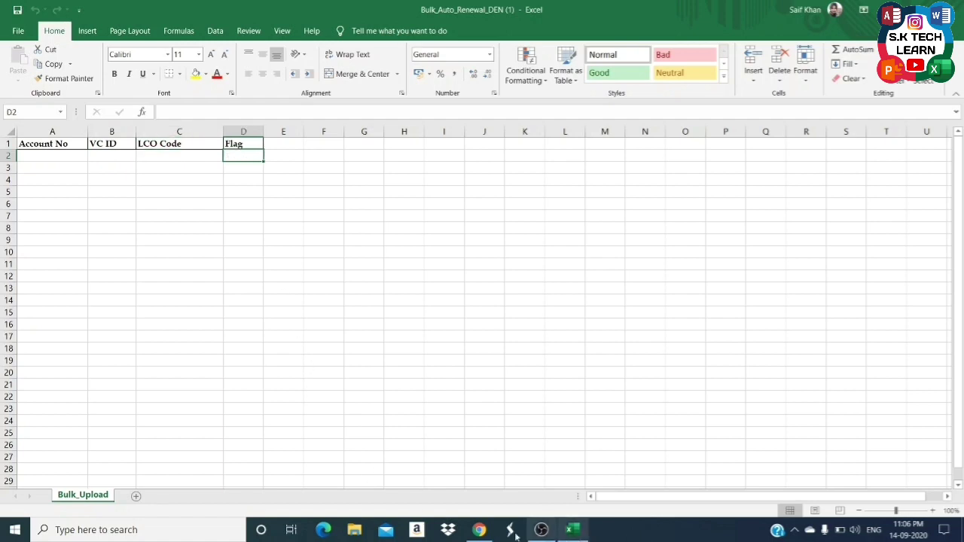
left_click(479, 530)
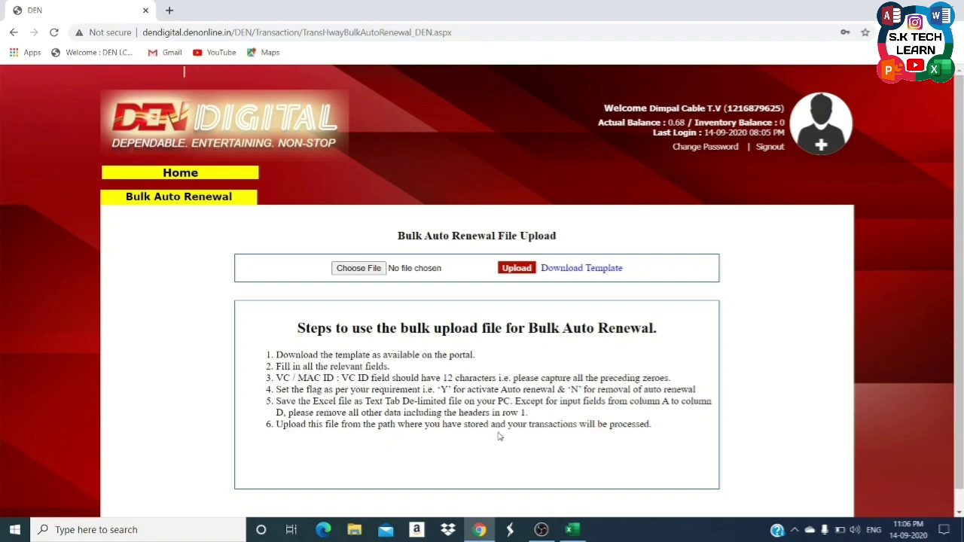
left_click(572, 529)
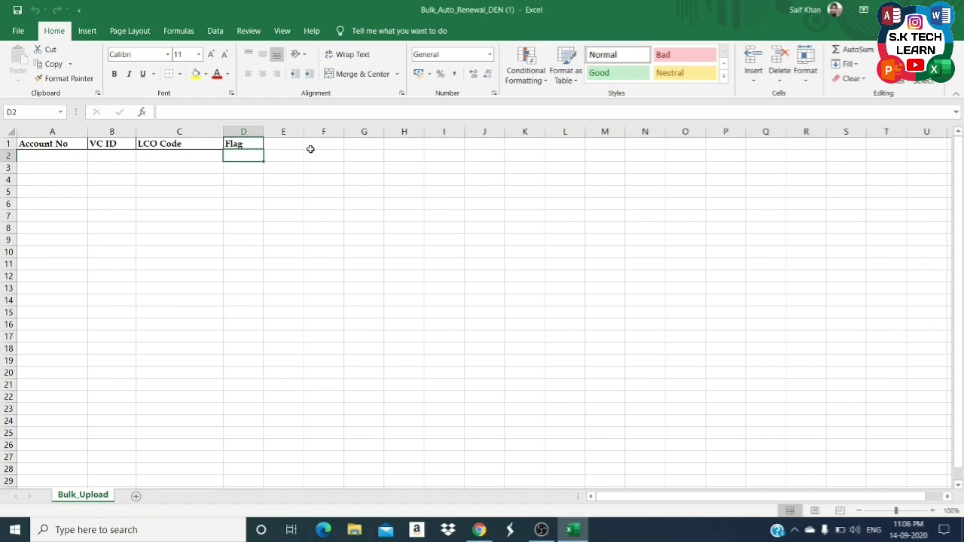
Enter Y in D2, delete header row 1, then close Excel without saving.
type("Y")
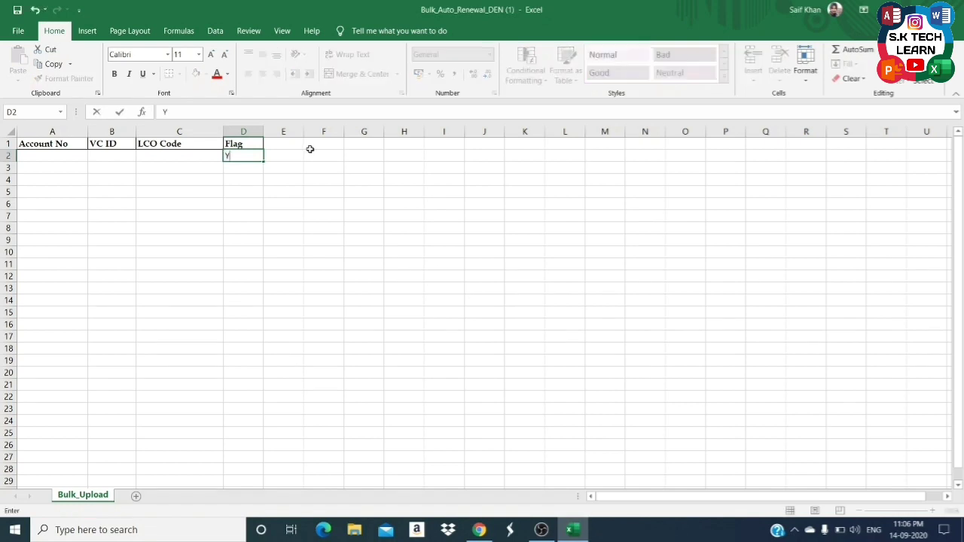
key("Up")
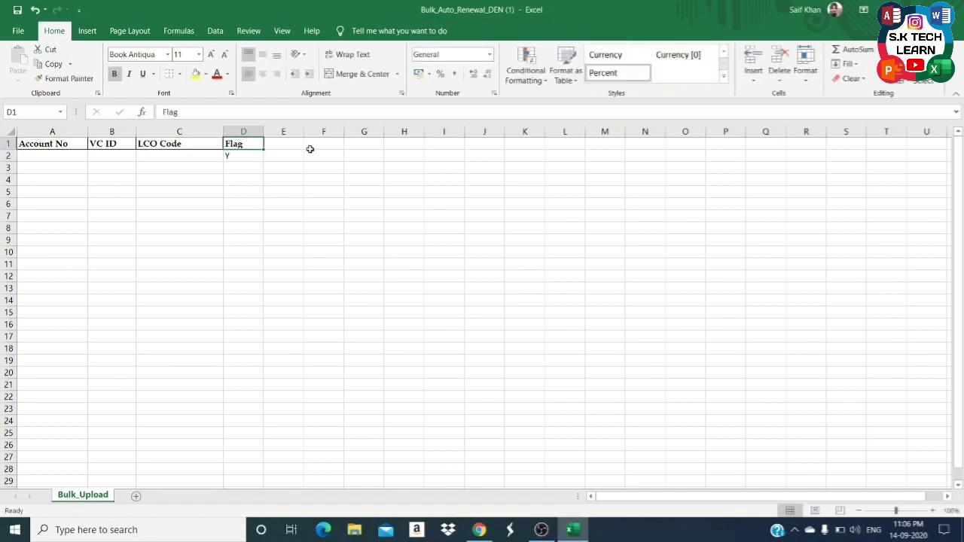
key("shift+space")
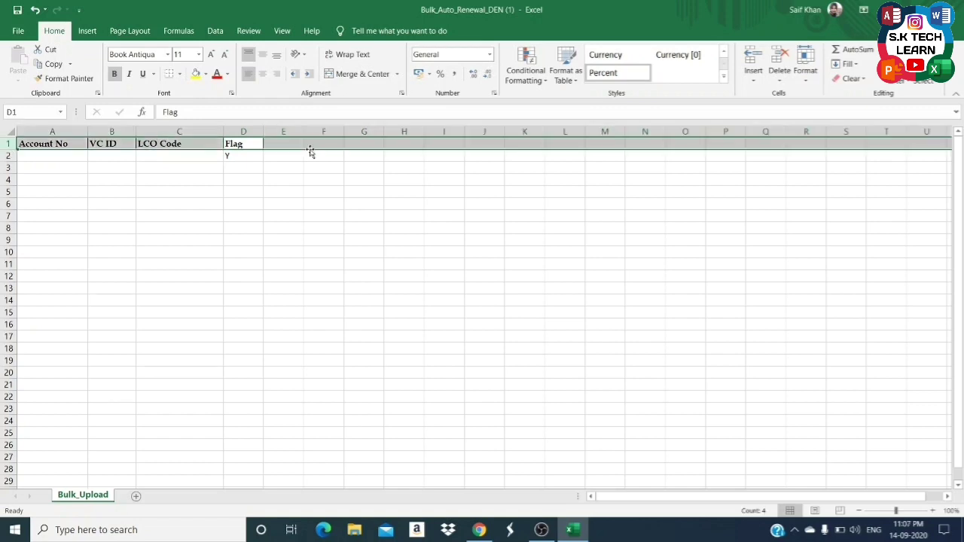
key("ctrl+minus")
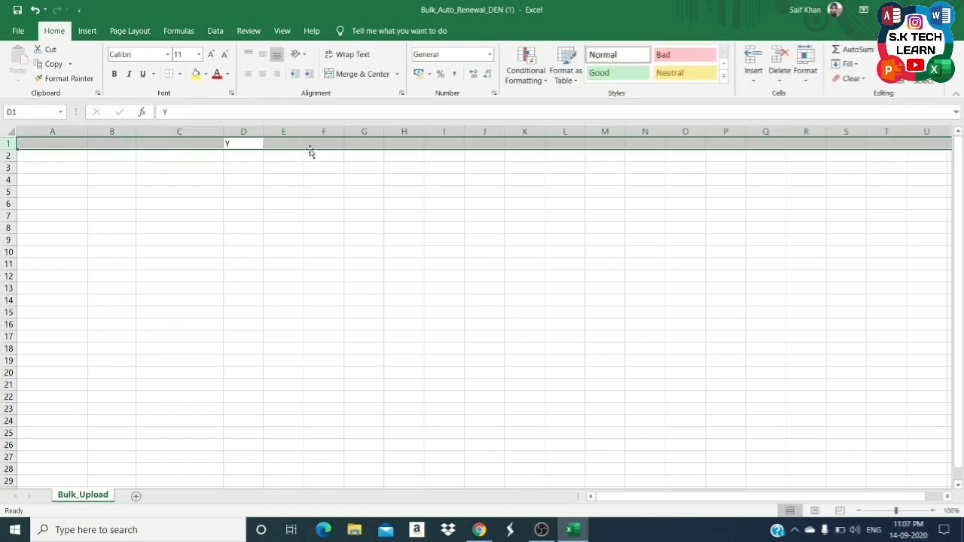
left_click(18, 31)
left_click(19, 33)
left_click(950, 10)
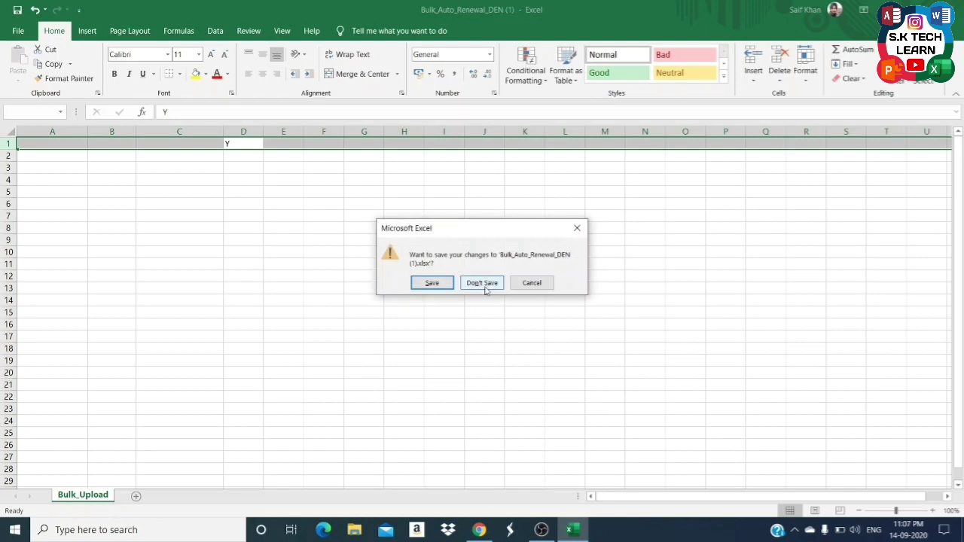
left_click(483, 283)
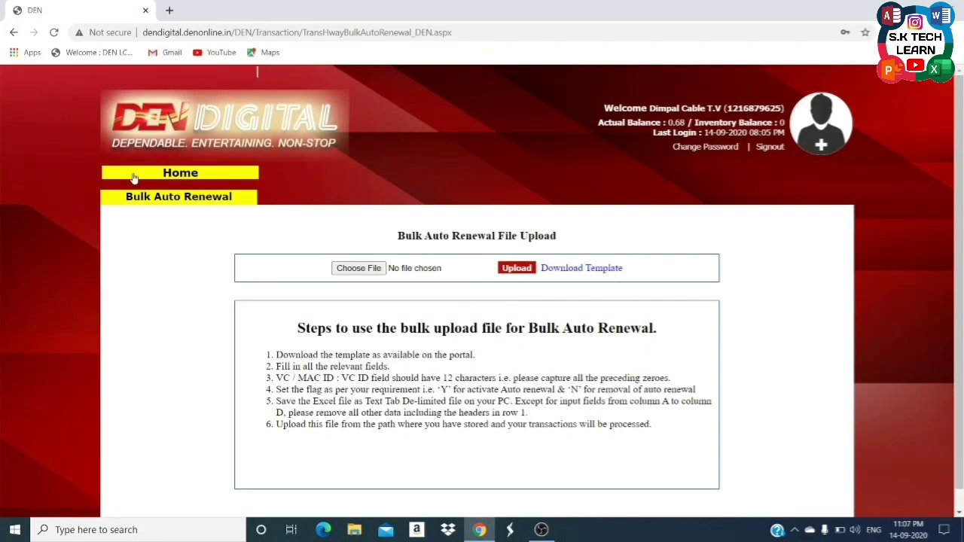
From Home, go to Bulk Management's VC Wise Bulk Renewal and download and open its template.
left_click(165, 175)
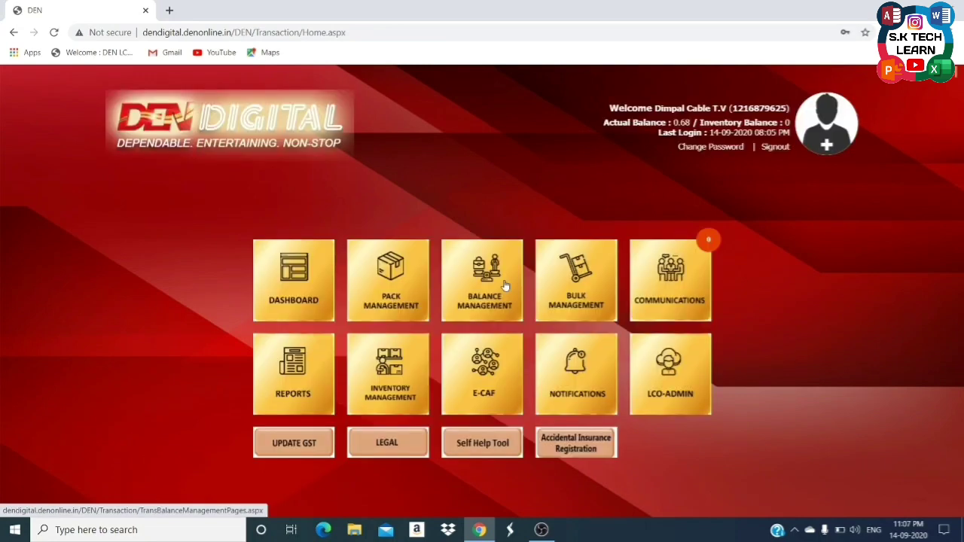
left_click(581, 323)
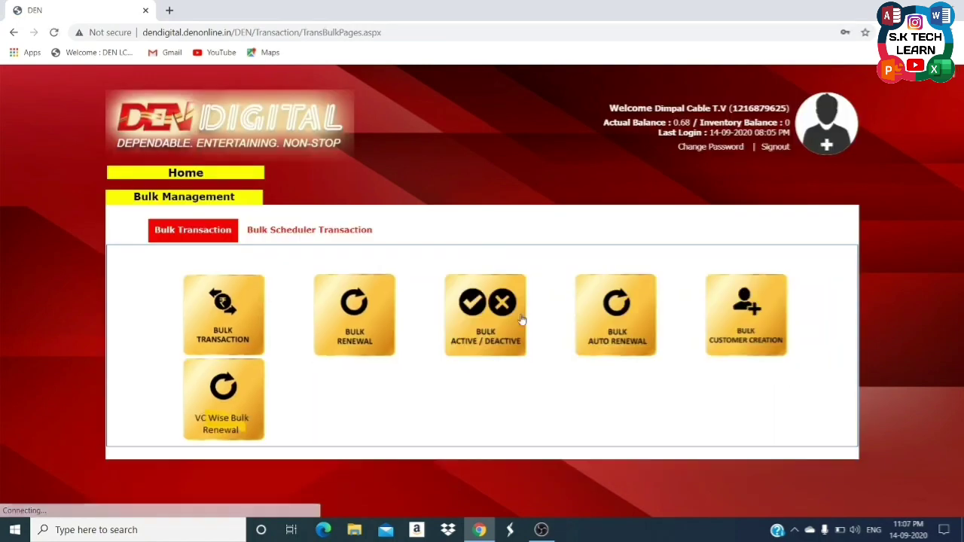
left_click(236, 414)
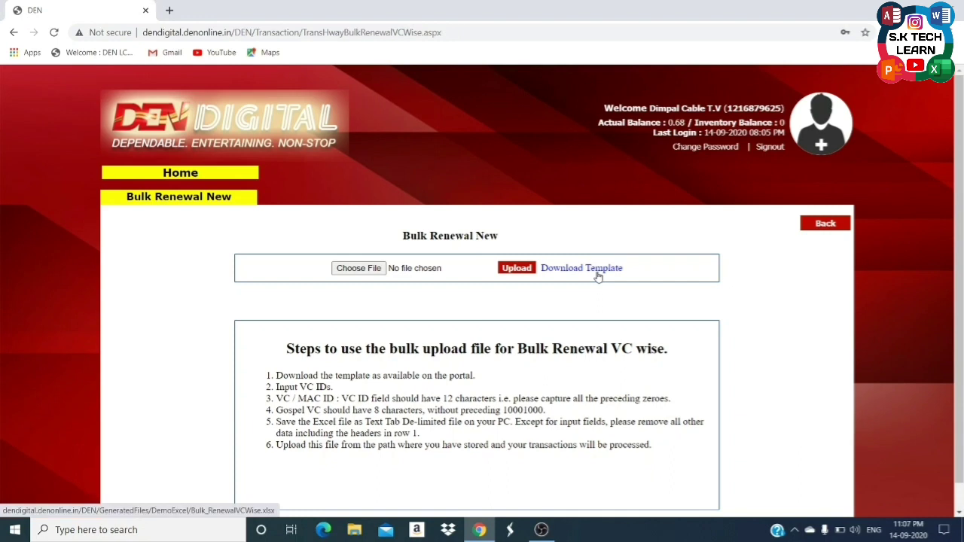
left_click(597, 276)
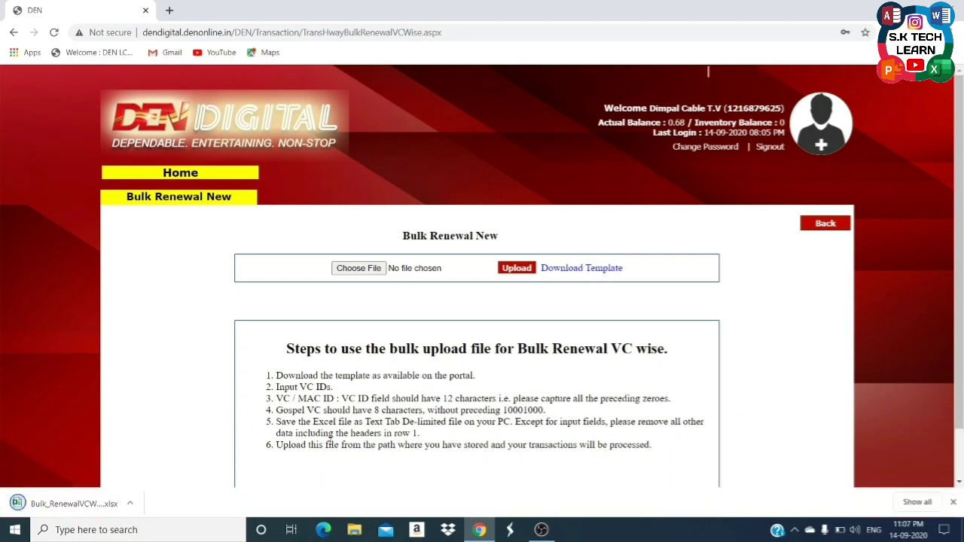
left_click(91, 496)
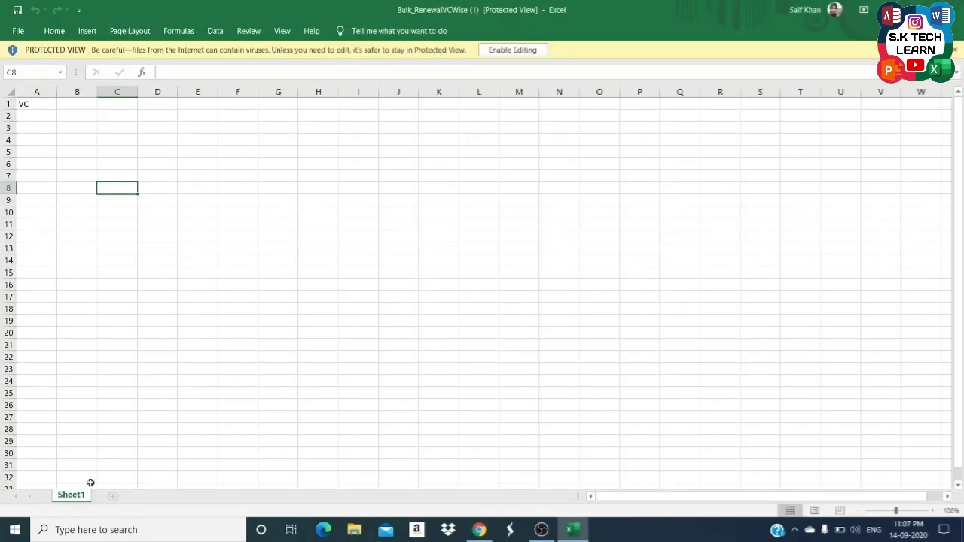
Select A2:A8 in the VC column where the VC IDs would go.
left_click_drag(36, 116, 35, 193)
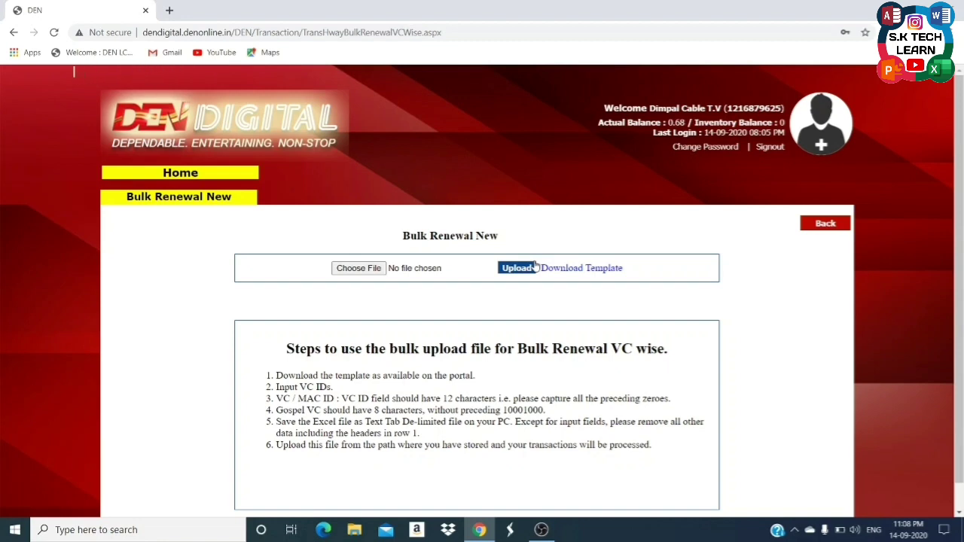
Return to the portal home page and open the Reports tile.
left_click(114, 252)
left_click(177, 176)
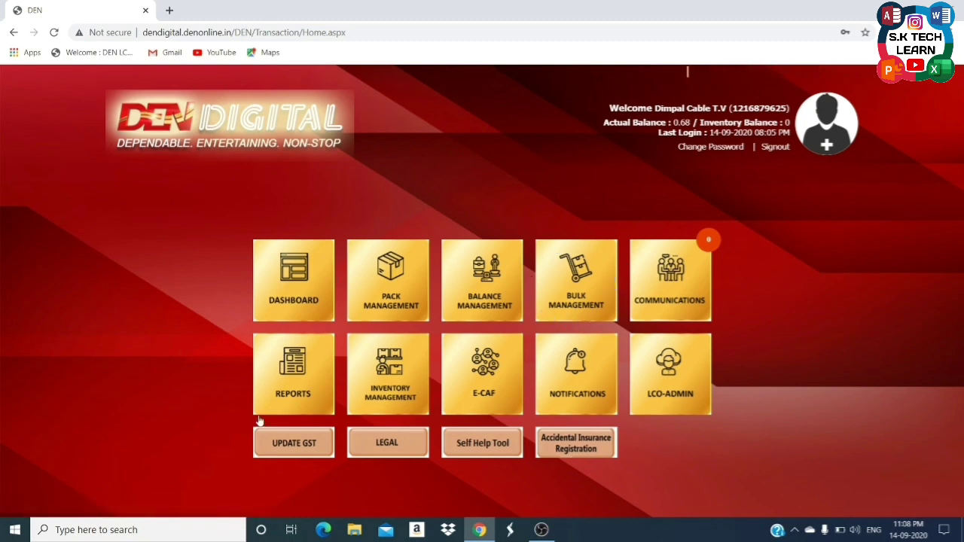
left_click(293, 400)
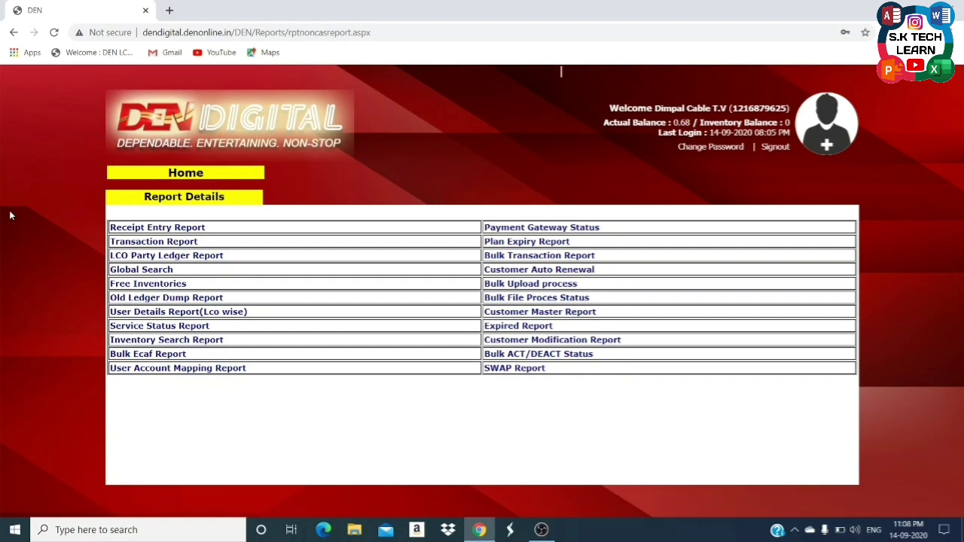
Run the Top-up Report from 01-Sep-2020 to 14-Sep-2020.
left_click(188, 232)
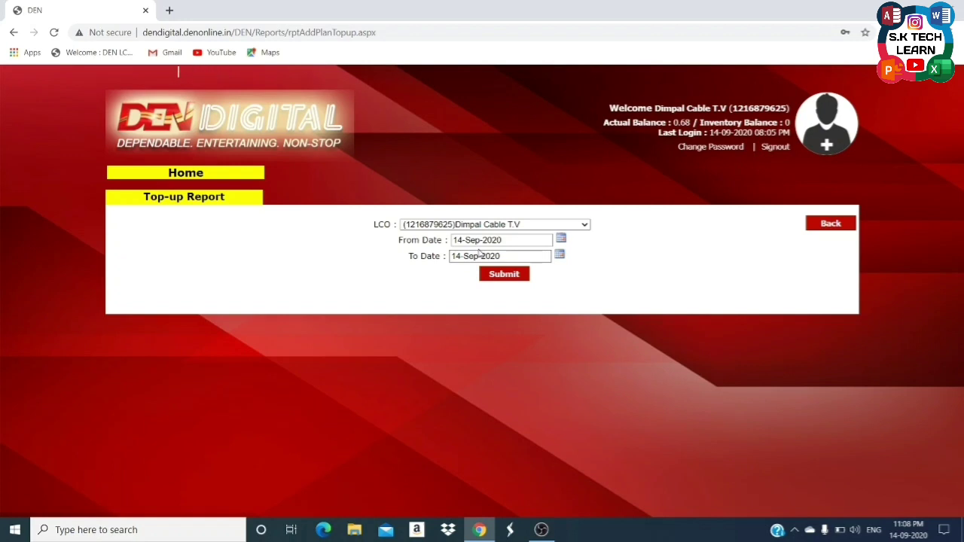
left_click(561, 240)
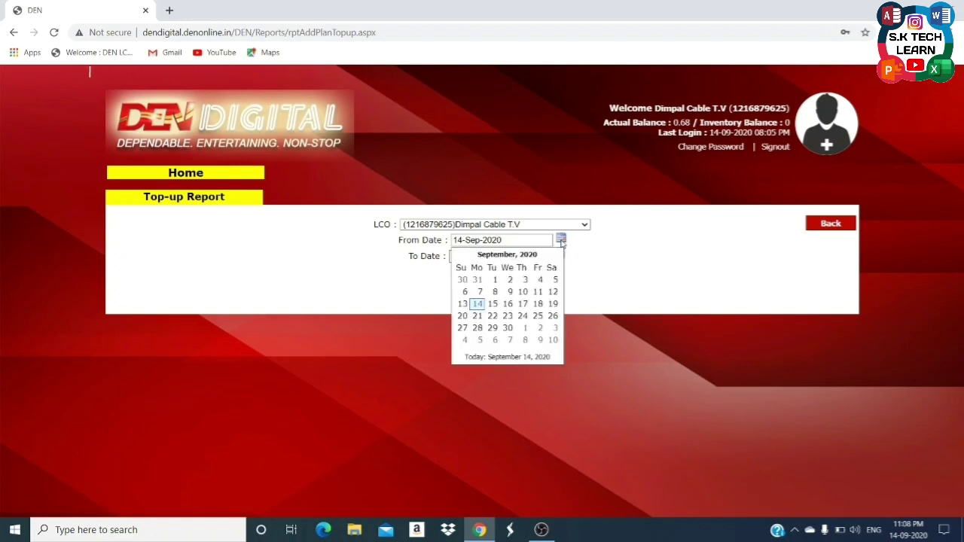
left_click(494, 283)
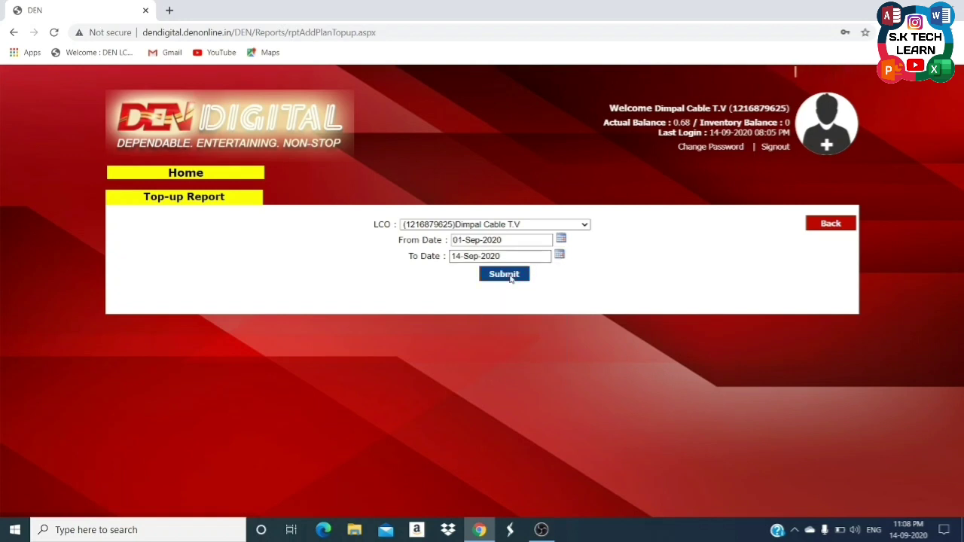
left_click(504, 274)
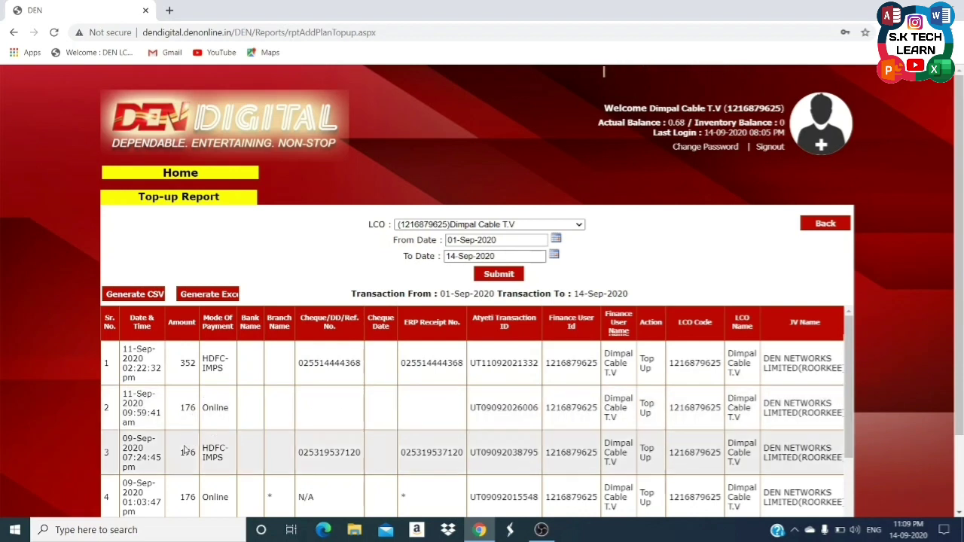
Scroll through the top-up transactions and export the report to Excel.
scroll(188, 465, "down", 2)
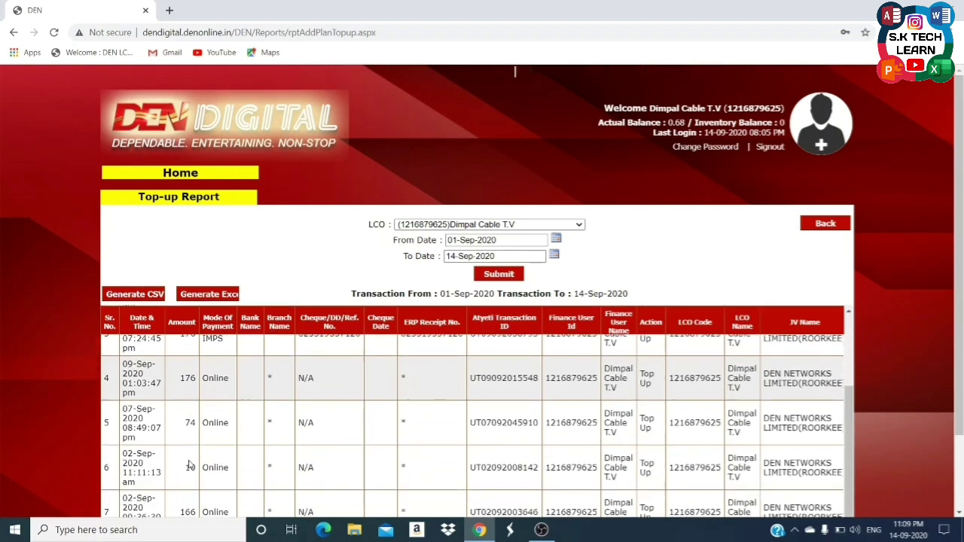
scroll(209, 461, "down", 1)
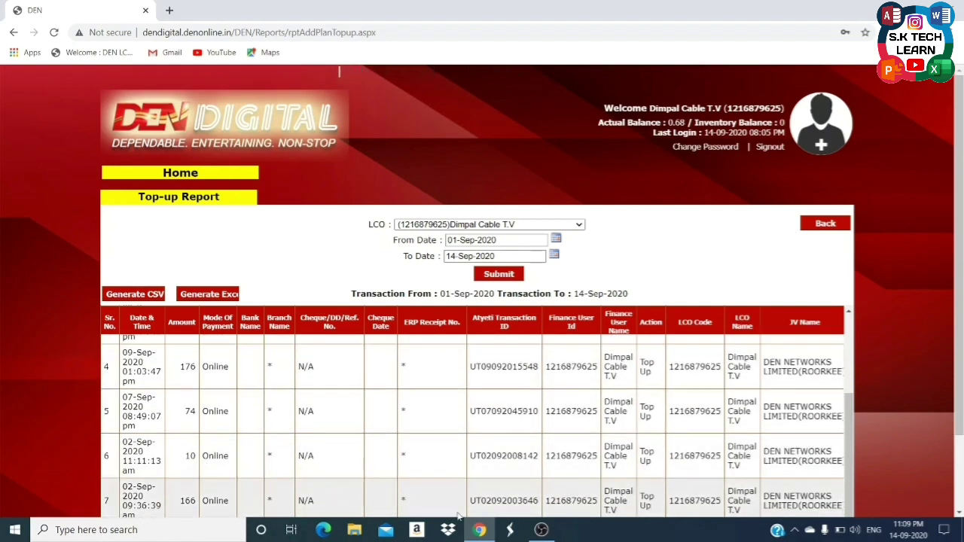
scroll(527, 494, "up", 3)
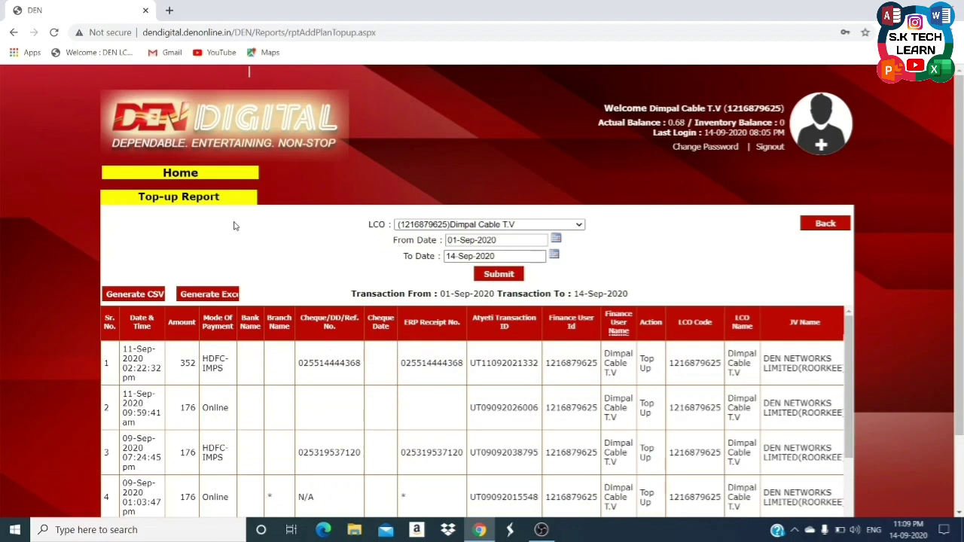
left_click(202, 294)
Search the Transaction Report for 01-Sep-2020 to 07-Sep-2020, showing 68 transactions and 254.50 deducted.
left_click(825, 224)
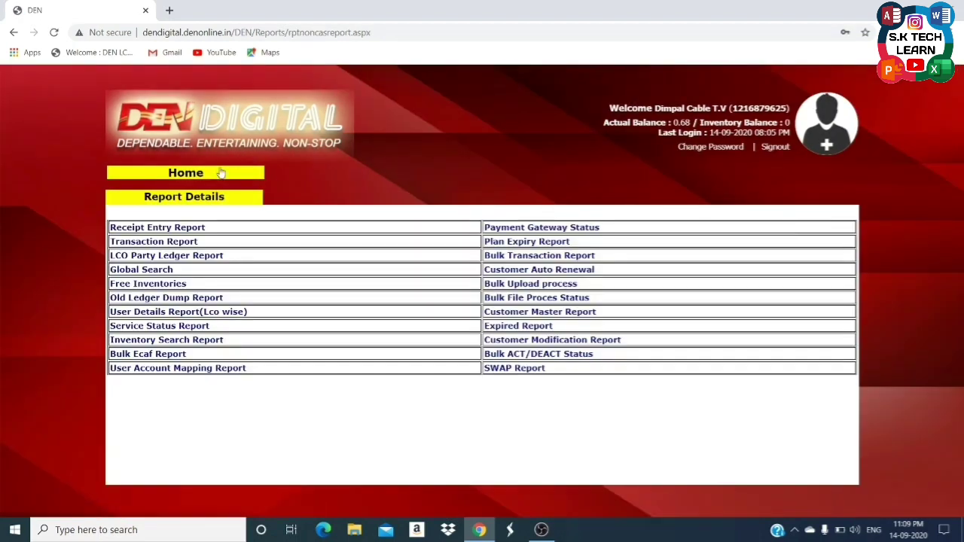
left_click(181, 242)
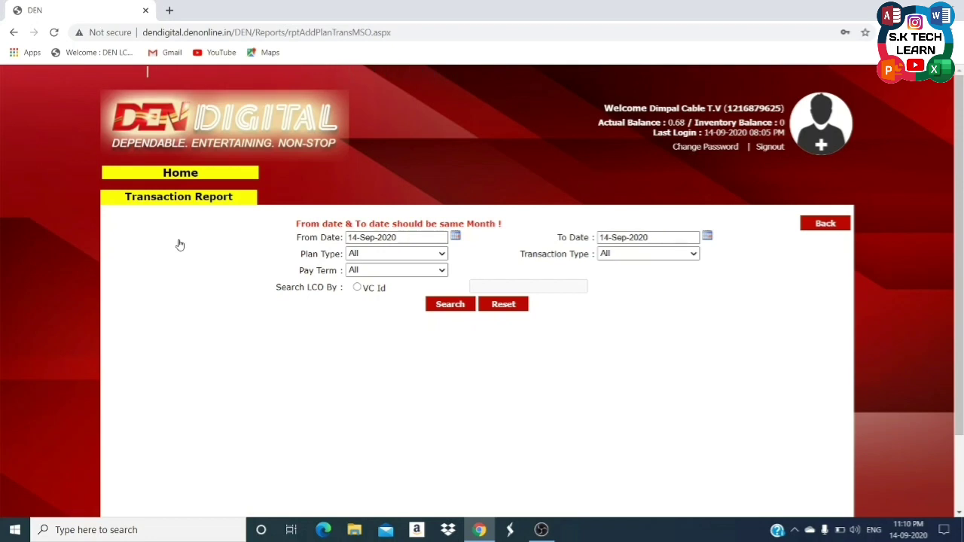
left_click(458, 237)
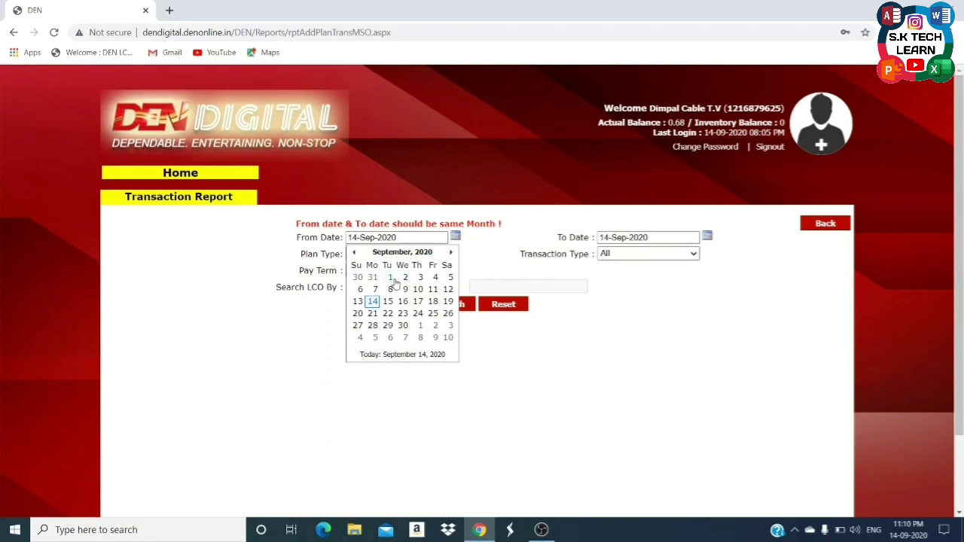
left_click(392, 278)
left_click(708, 237)
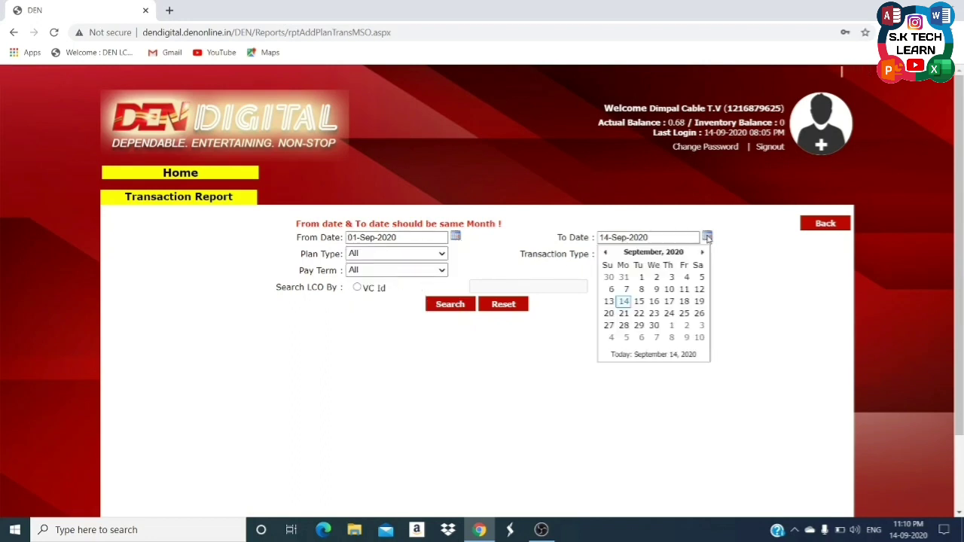
left_click(627, 291)
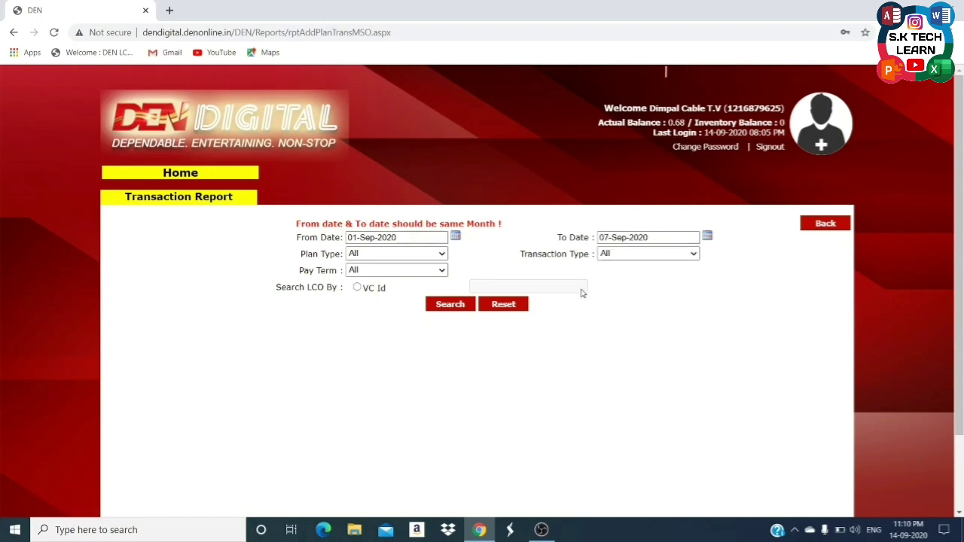
left_click(450, 308)
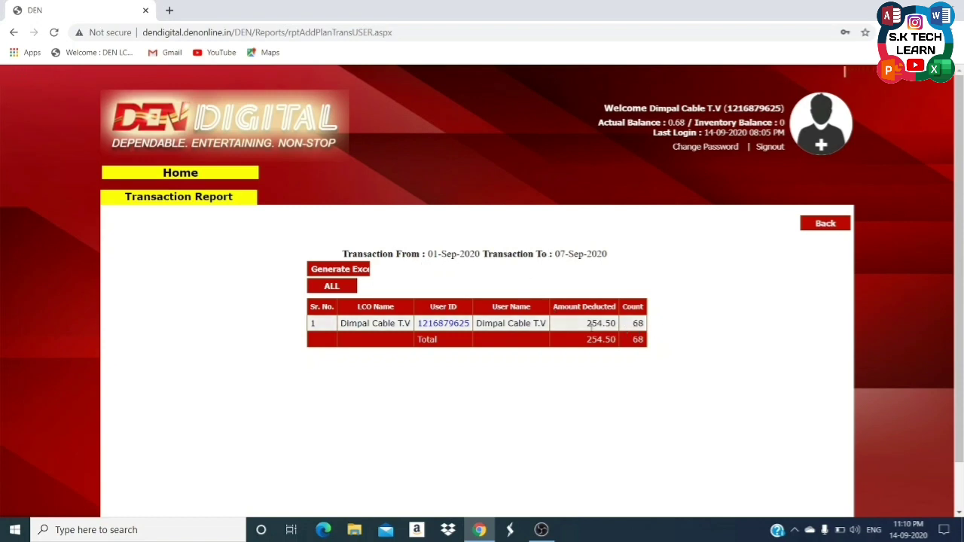
Open the summary row's User ID details and scroll through all 68 activation and cancellation rows.
left_click(448, 324)
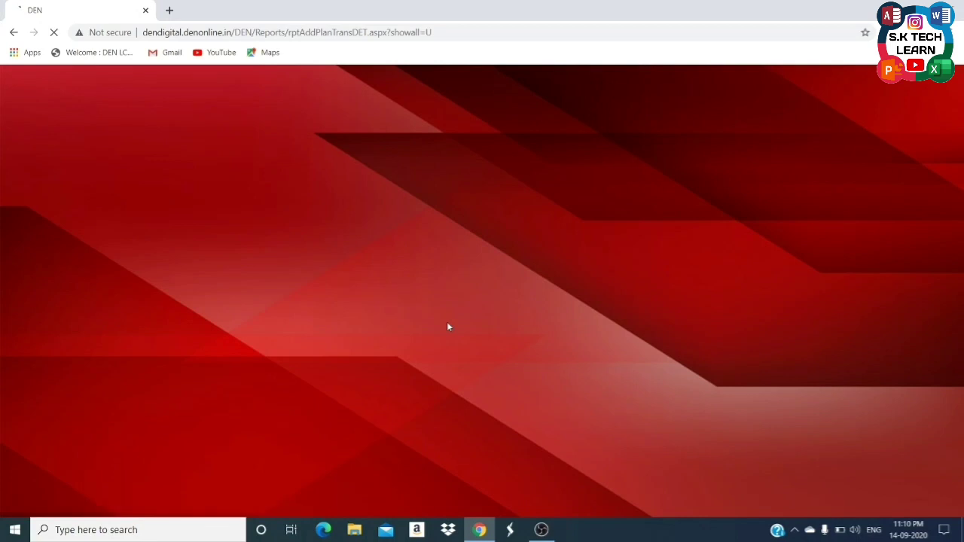
scroll(343, 302, "down", 3)
scroll(339, 312, "up", 3)
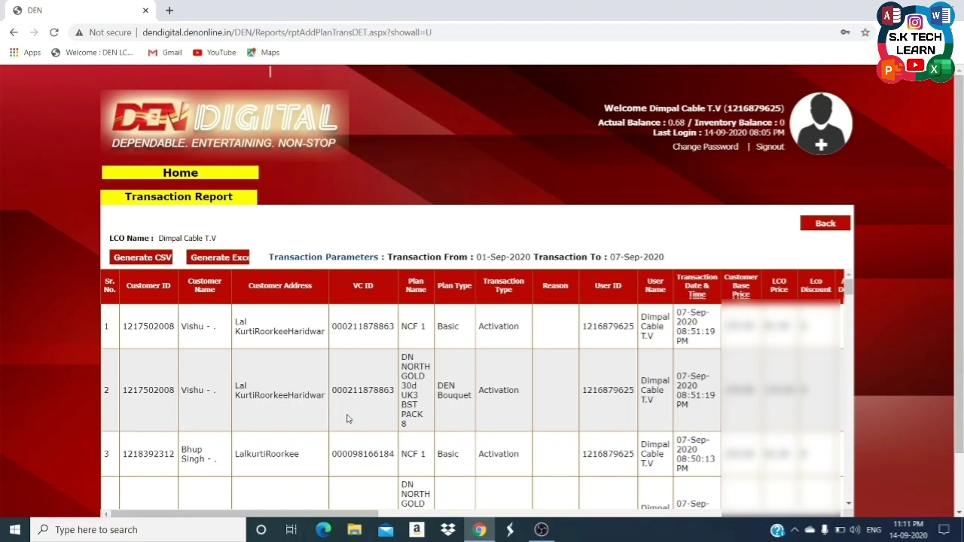
scroll(339, 415, "down", 1)
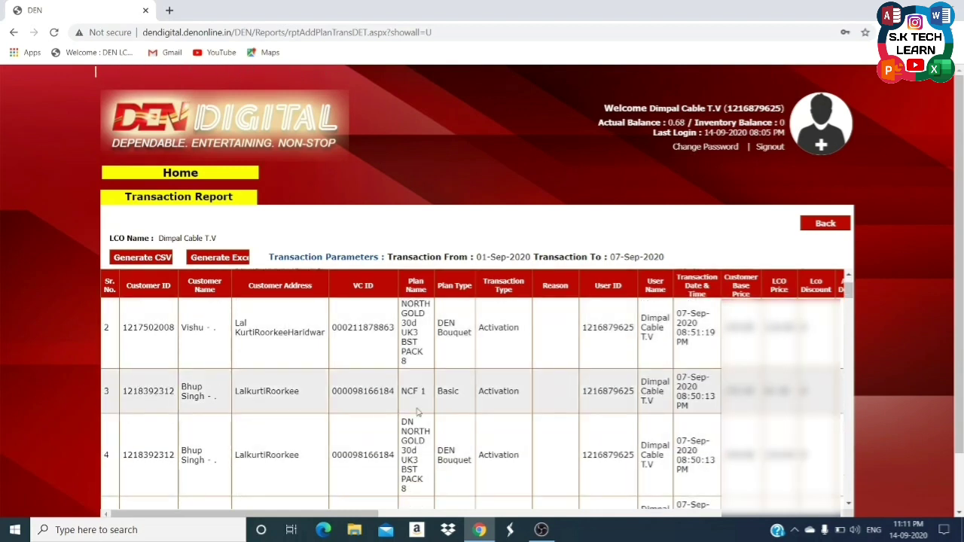
scroll(422, 443, "down", 2)
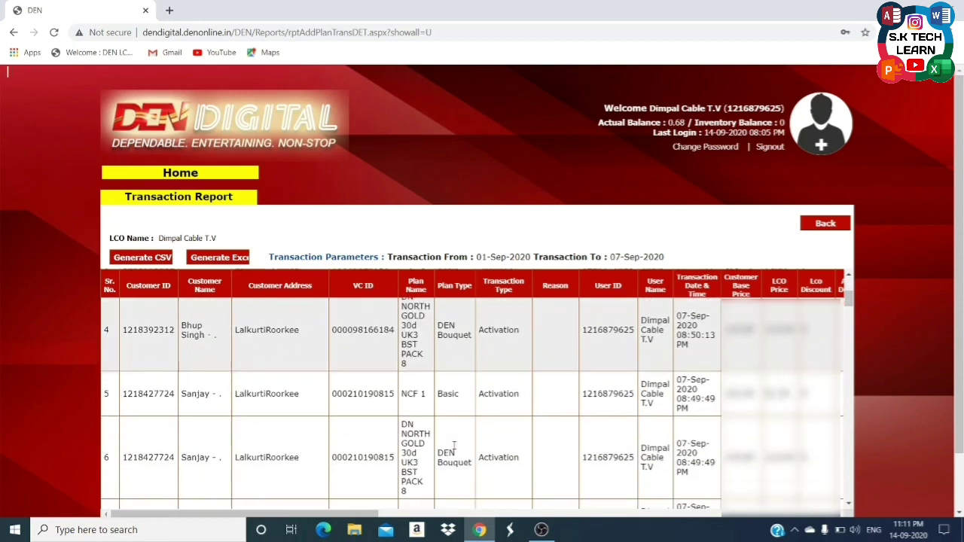
scroll(377, 426, "down", 1)
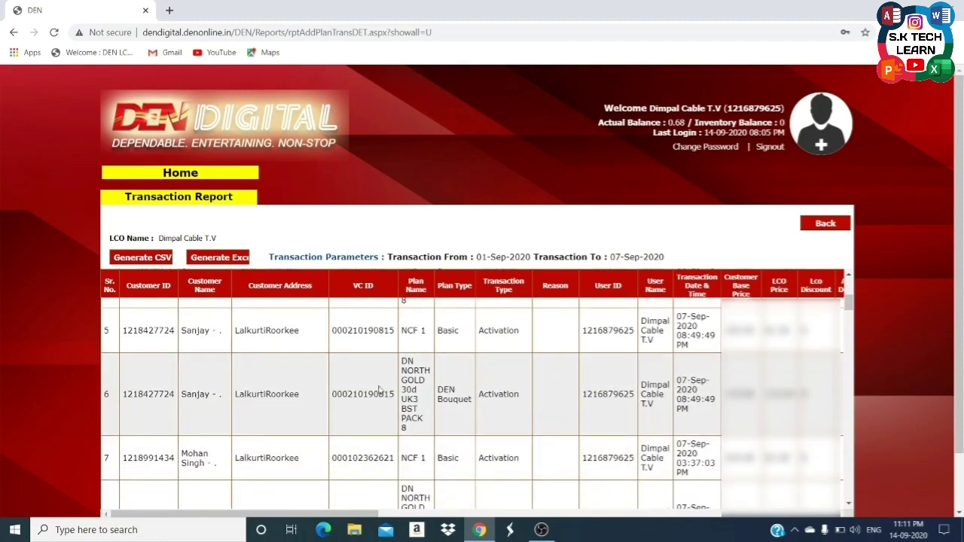
scroll(485, 385, "down", 5)
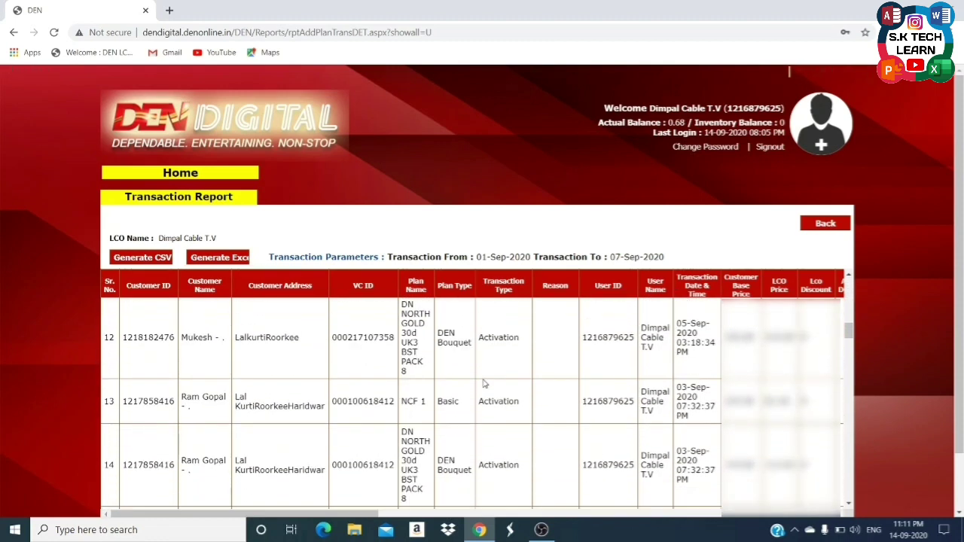
scroll(485, 384, "down", 20)
scroll(485, 380, "down", 15)
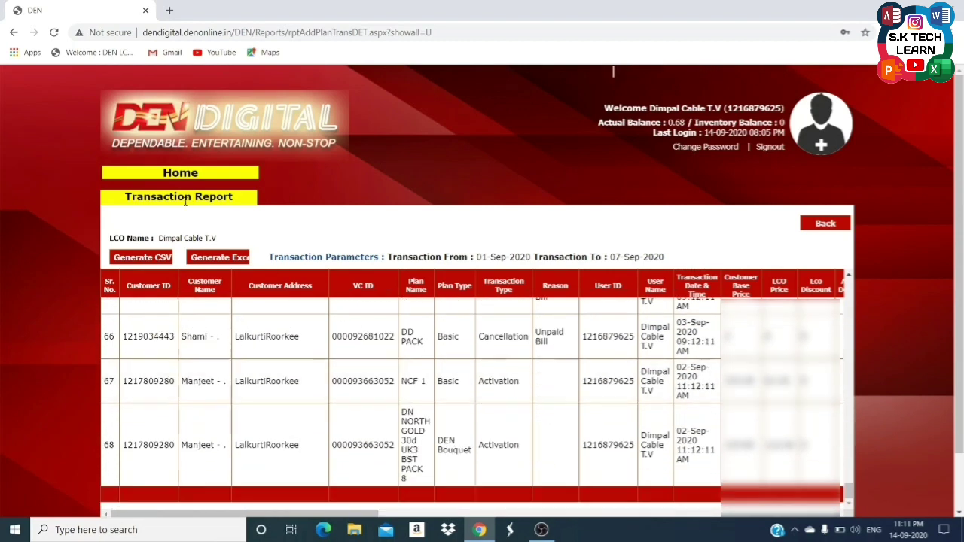
Generate the LCO Party Ledger Report from 01-Sep-2020 to 14-Sep-2020.
left_click(847, 226)
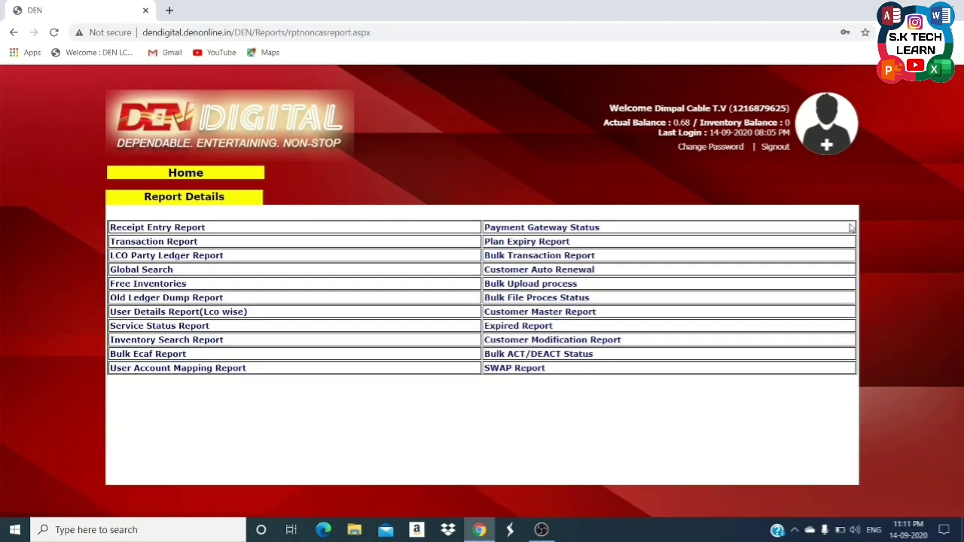
left_click(162, 257)
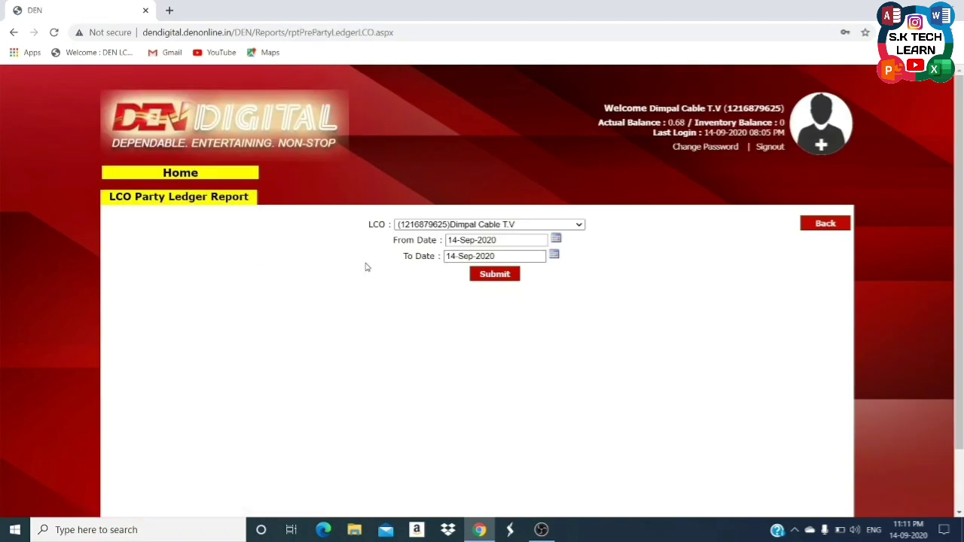
left_click(556, 240)
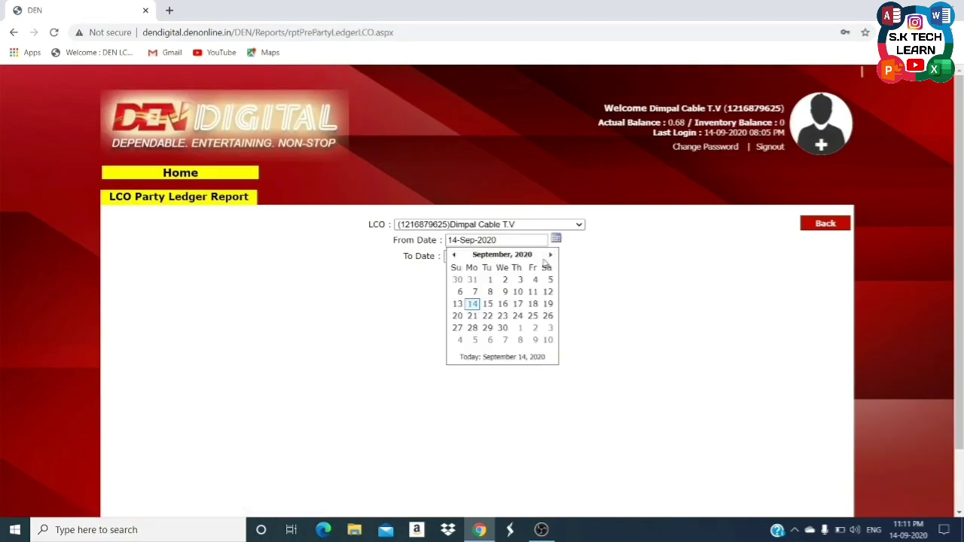
left_click(492, 279)
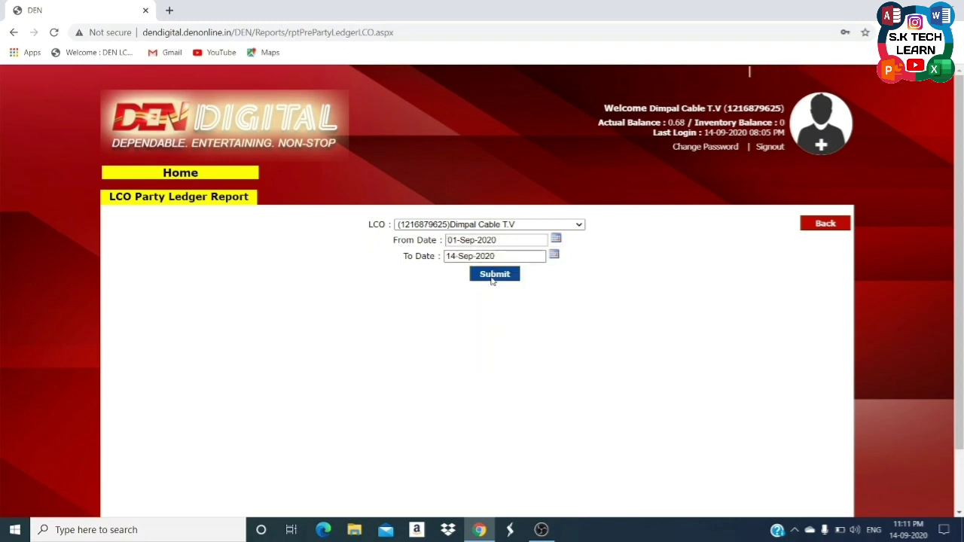
left_click(491, 278)
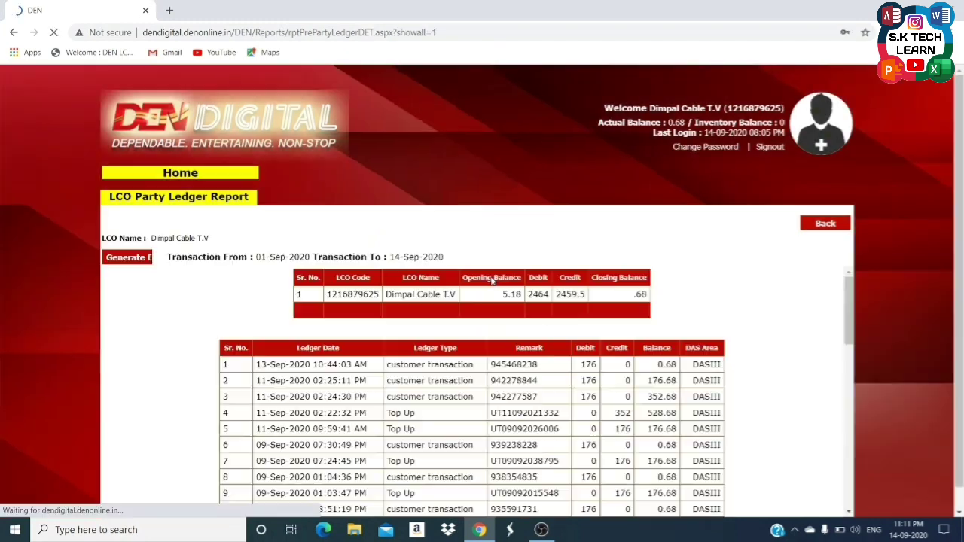
Scroll the ledger down to its 0.68 closing balance, then return to Report Details.
scroll(443, 359, "down", 1)
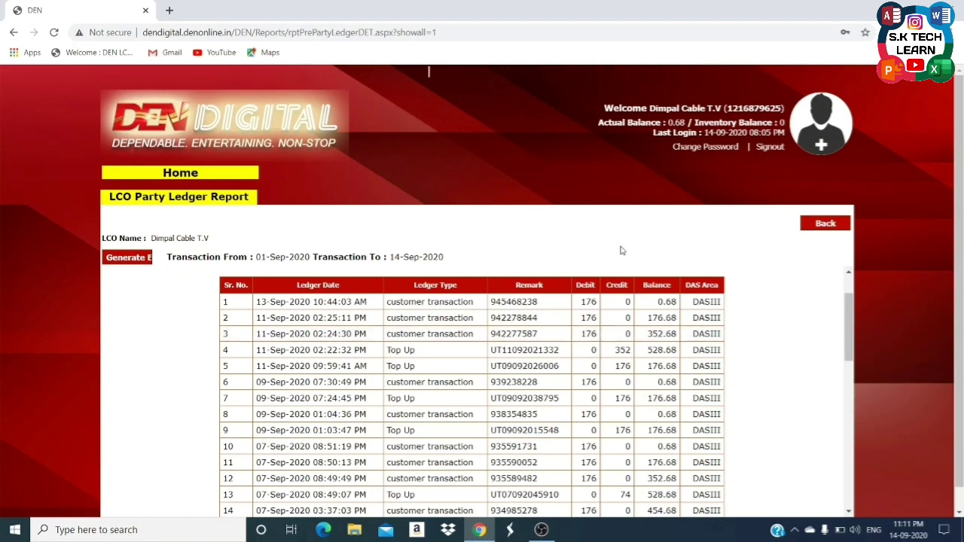
scroll(491, 464, "down", 4)
scroll(490, 463, "down", 3)
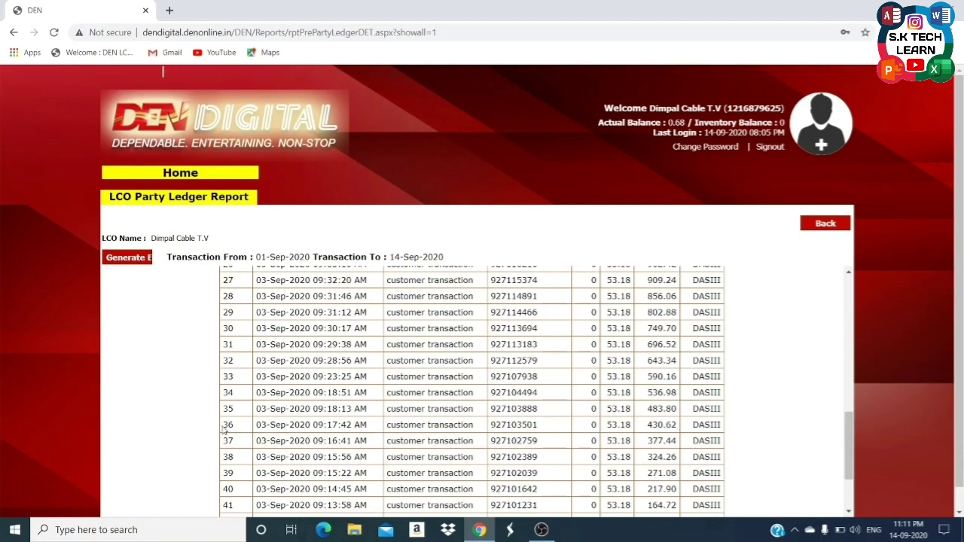
scroll(191, 446, "up", 8)
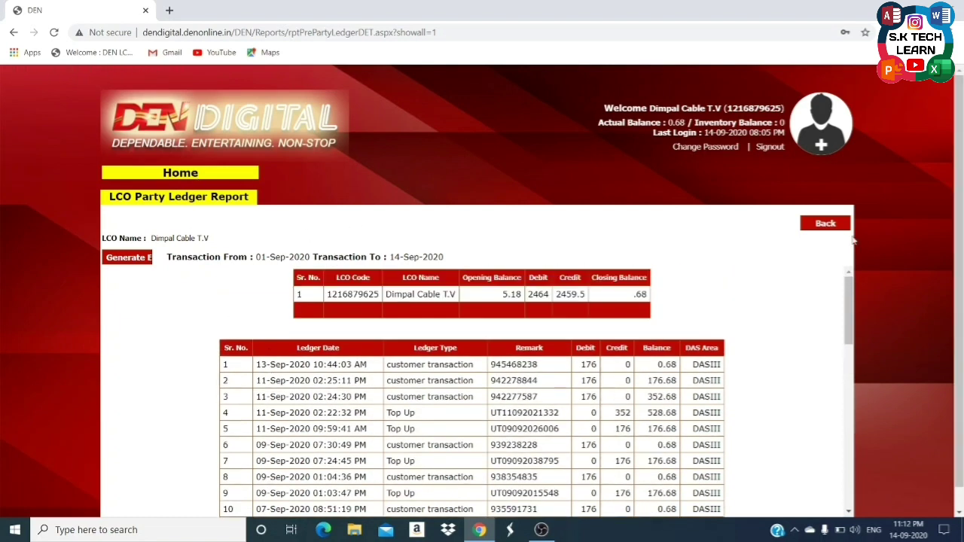
left_click(820, 225)
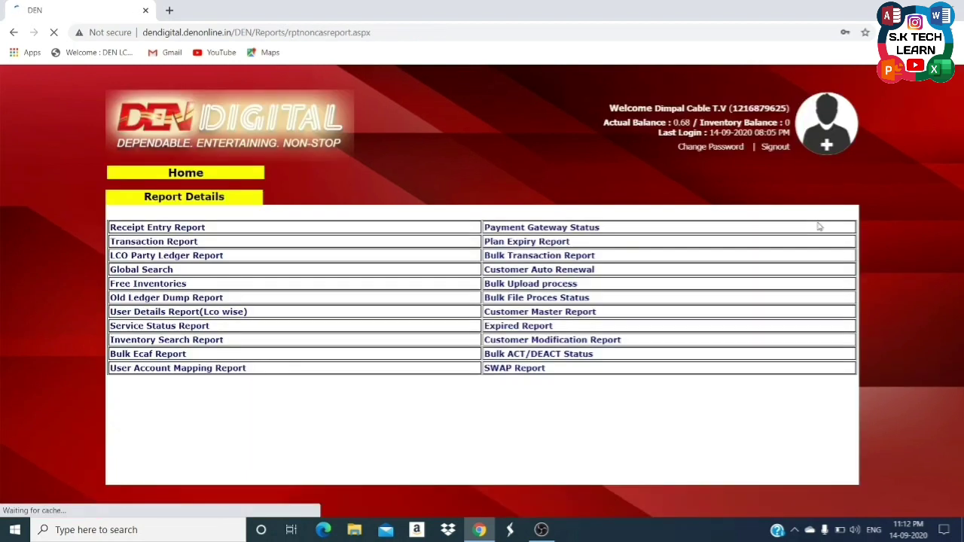
Run a Global Search by the subscriber's VC number, find one ACTIVE subscriber, then return home.
left_click(127, 270)
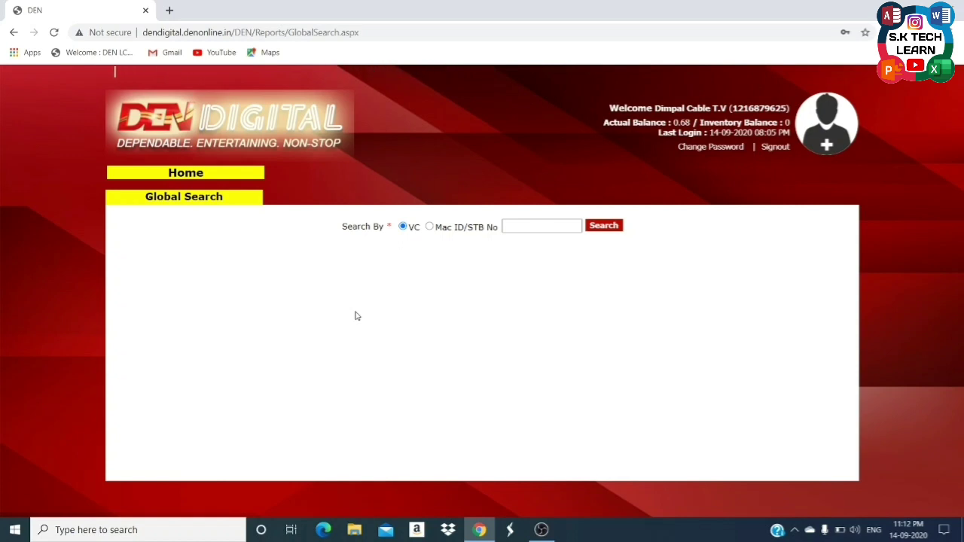
left_click(525, 229)
left_click(525, 229)
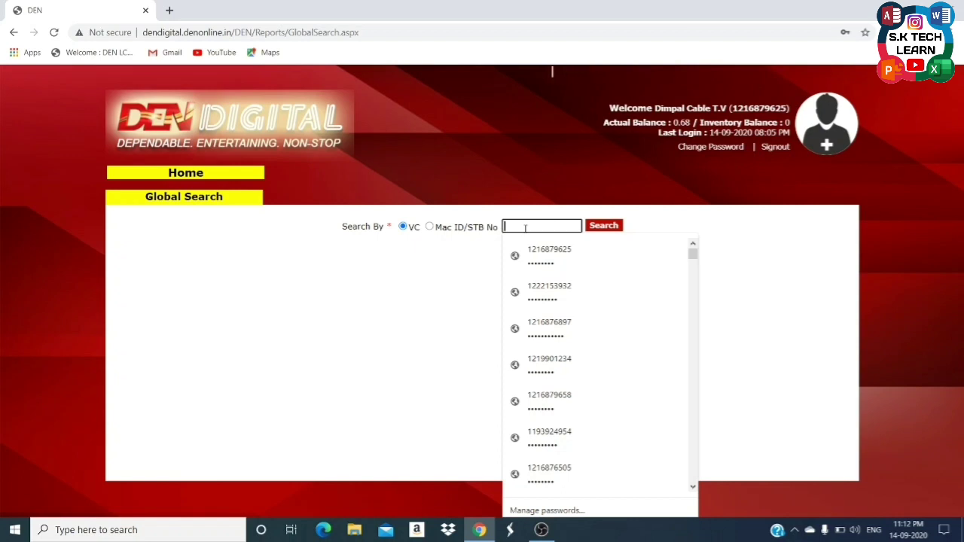
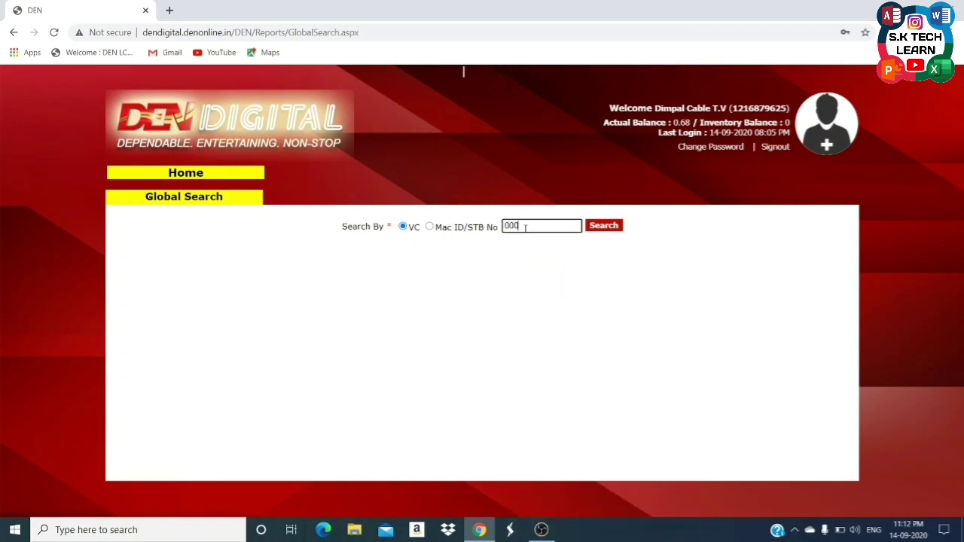
left_click(605, 231)
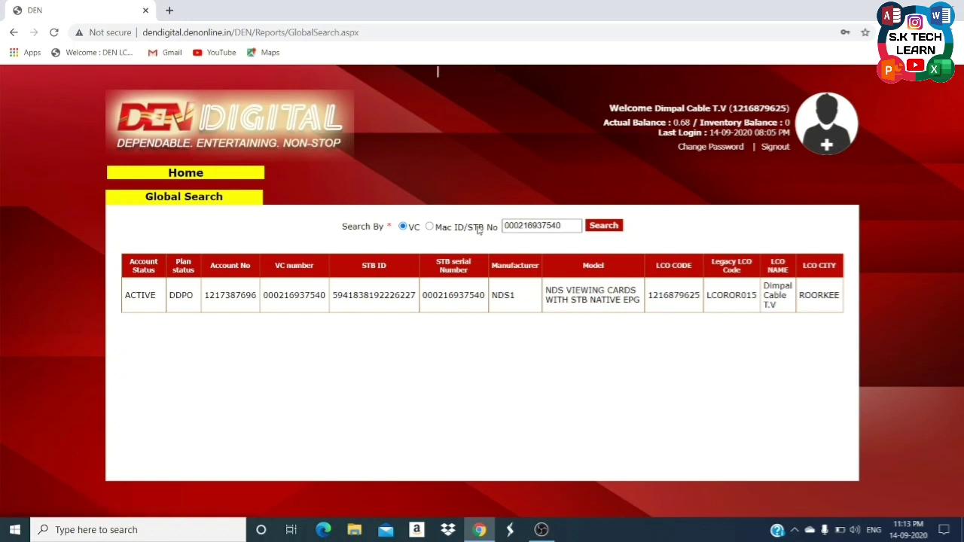
left_click(189, 172)
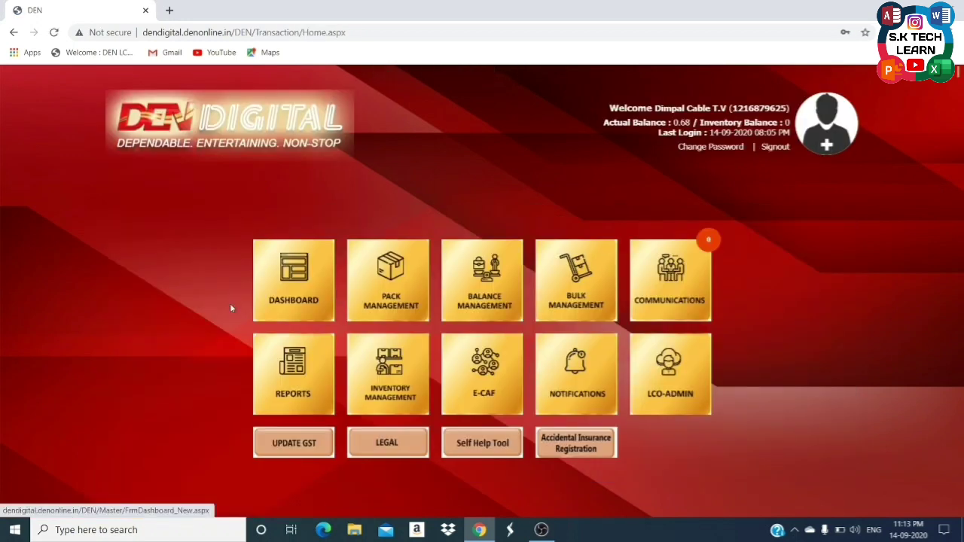
Open the Old Ledger Dump Report and set its From Date to 01-May-2020.
left_click(267, 361)
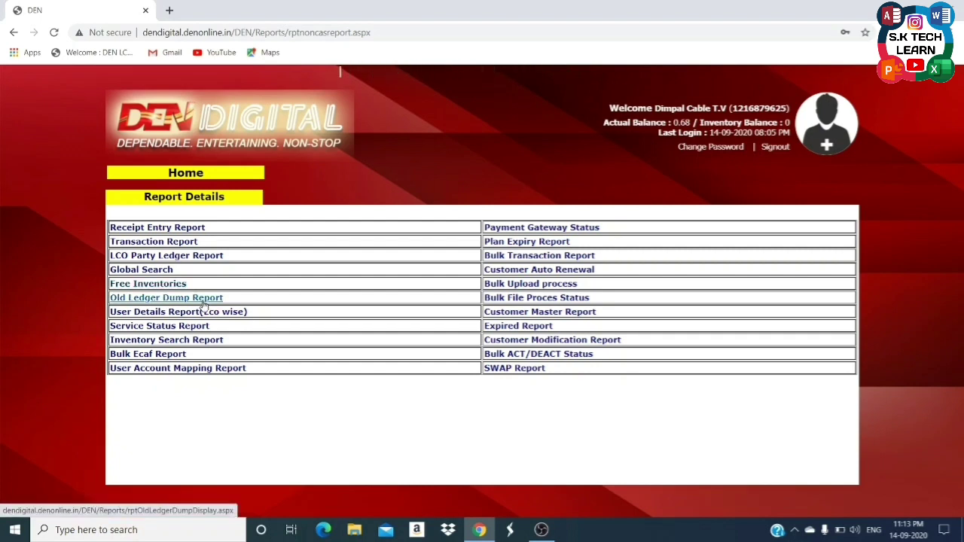
left_click(204, 299)
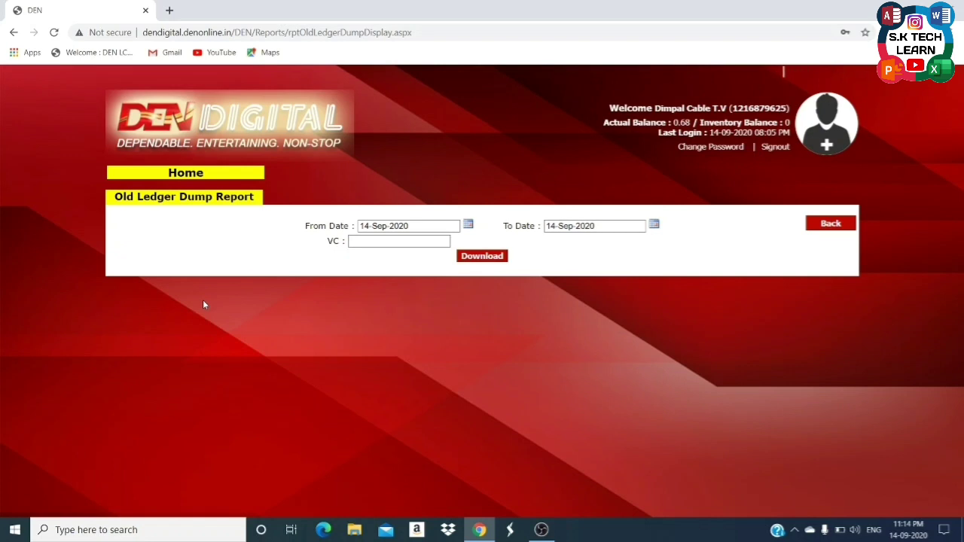
left_click(468, 225)
left_click(366, 240)
left_click(366, 240)
left_click(367, 240)
left_click(367, 240)
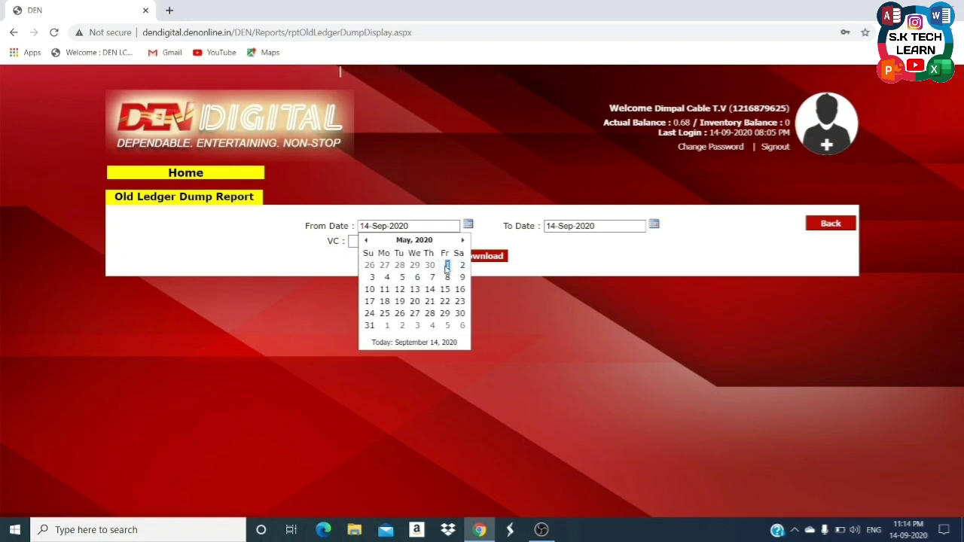
left_click(447, 267)
Set the To Date to 31-May-2020, download the .xls report, and open it.
left_click(654, 225)
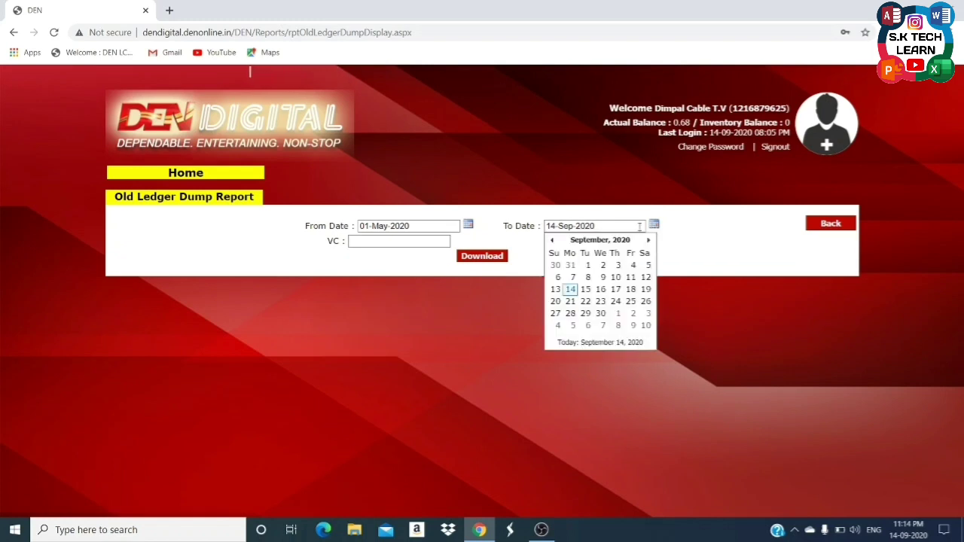
left_click(573, 239)
left_click(560, 292)
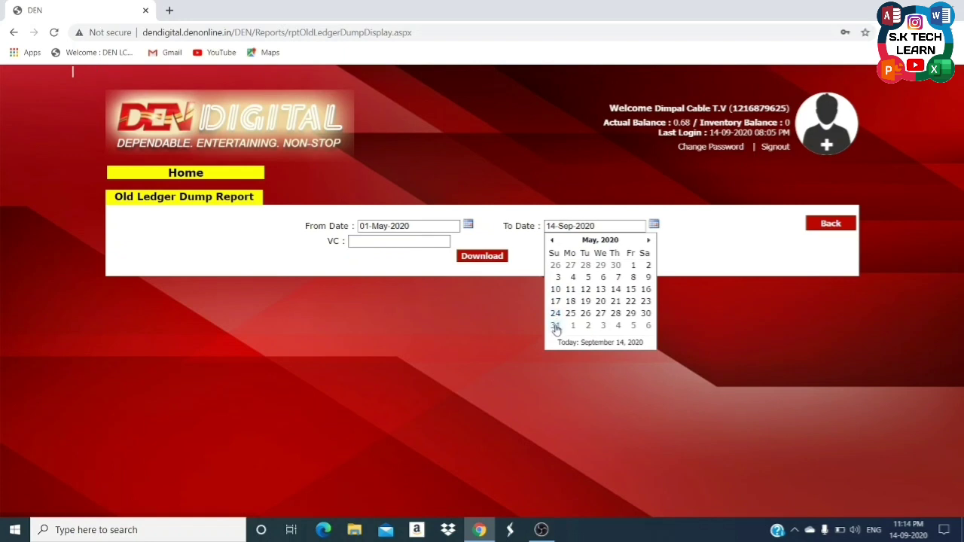
left_click(555, 325)
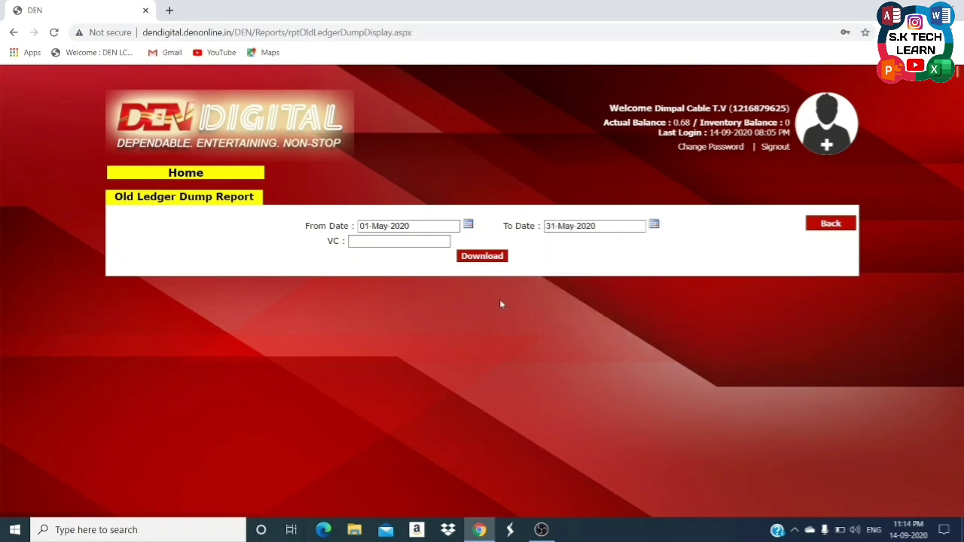
left_click(480, 259)
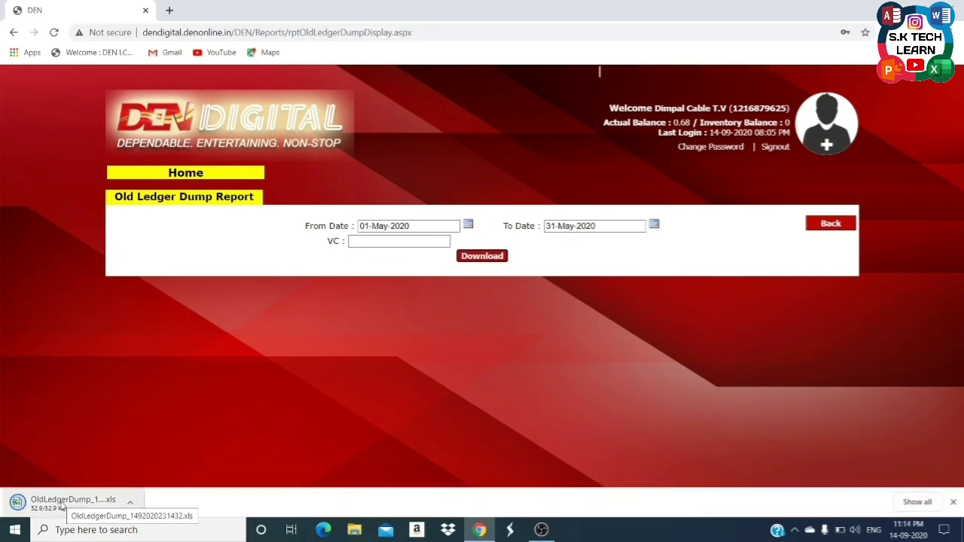
left_click(72, 505)
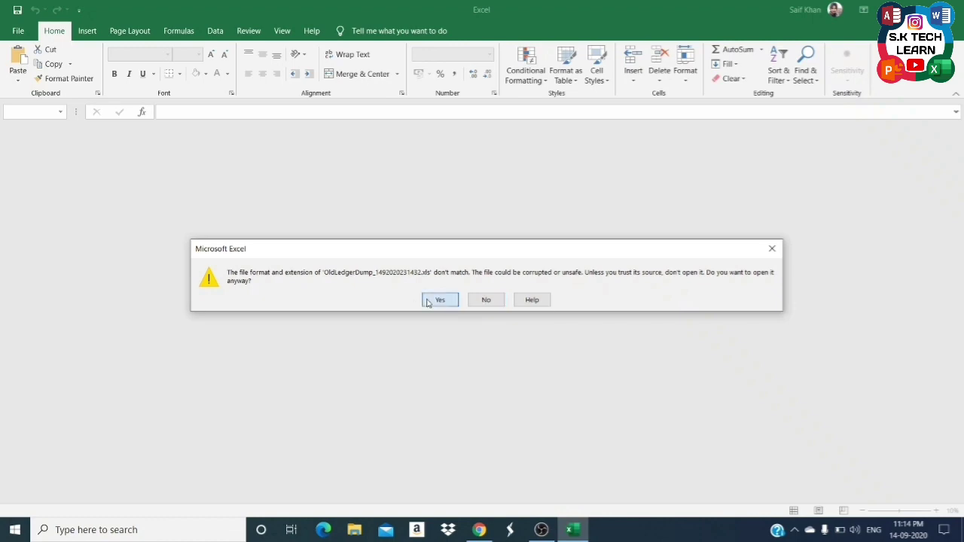
Open the OldLedgerDump file despite the format warning and autofit all column widths.
left_click(430, 301)
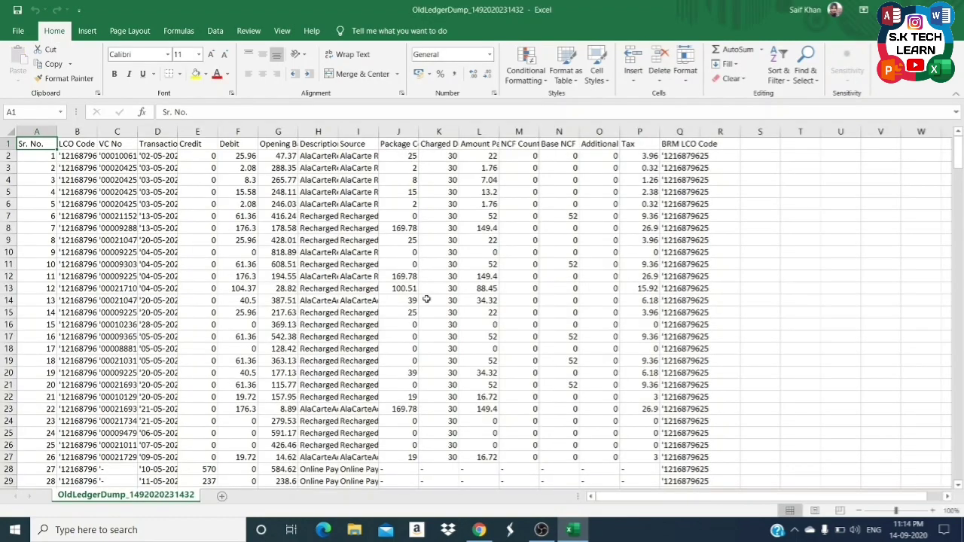
key("ctrl+a")
key("alt+h")
key("o")
key("i")
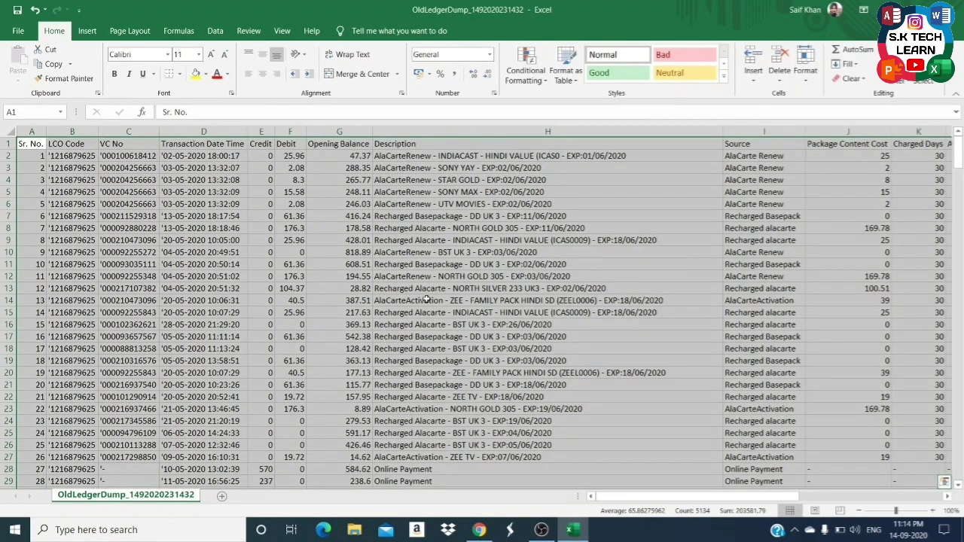
Review row 2's entries from Sr. No. to BRM LCO Code, then close Excel without saving.
key("Down")
key("Right")
key("Right")
key("Right")
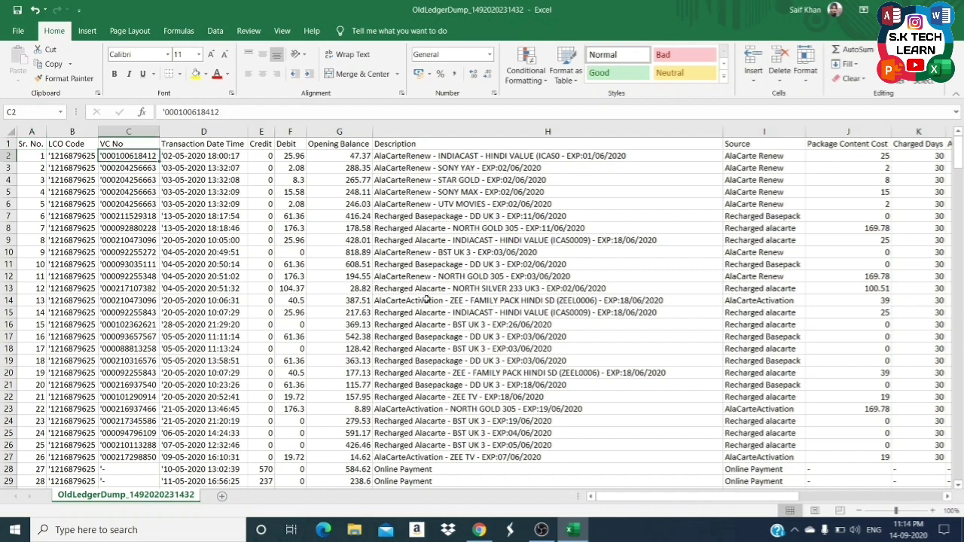
key("Right")
key("Right")
key("Right")
key("Right")
key("Right")
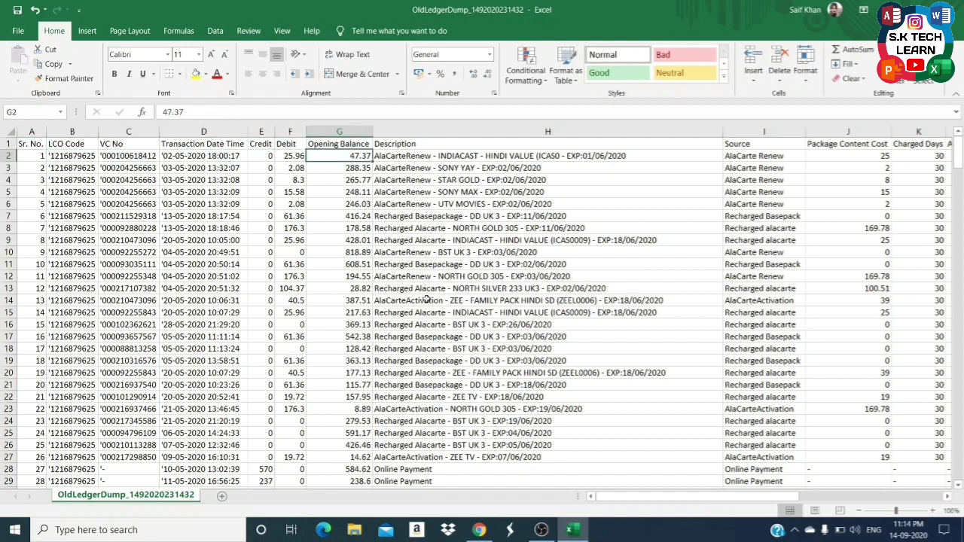
key("Right")
key("Right")
key("Right")
key("Right")
key("Right")
key("Right")
key("Right")
key("Right")
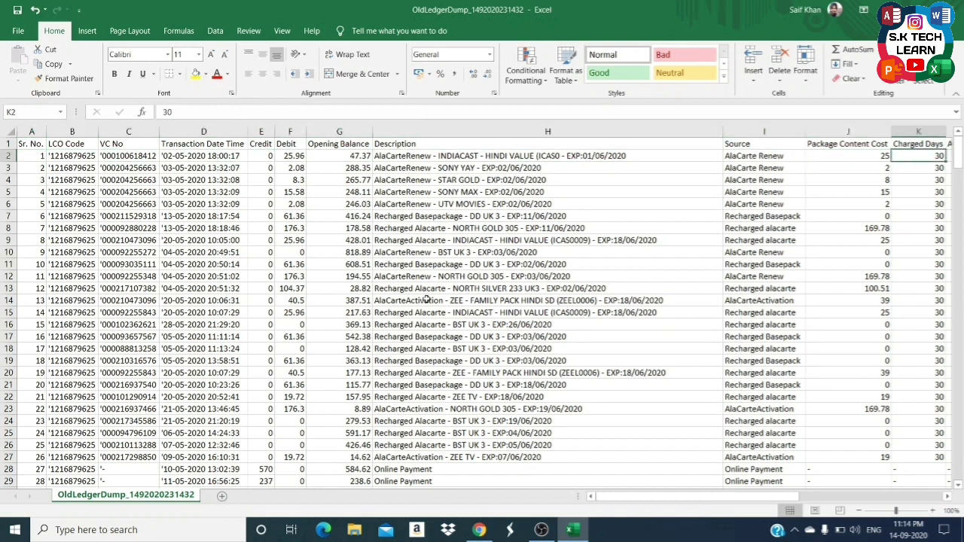
key("Right")
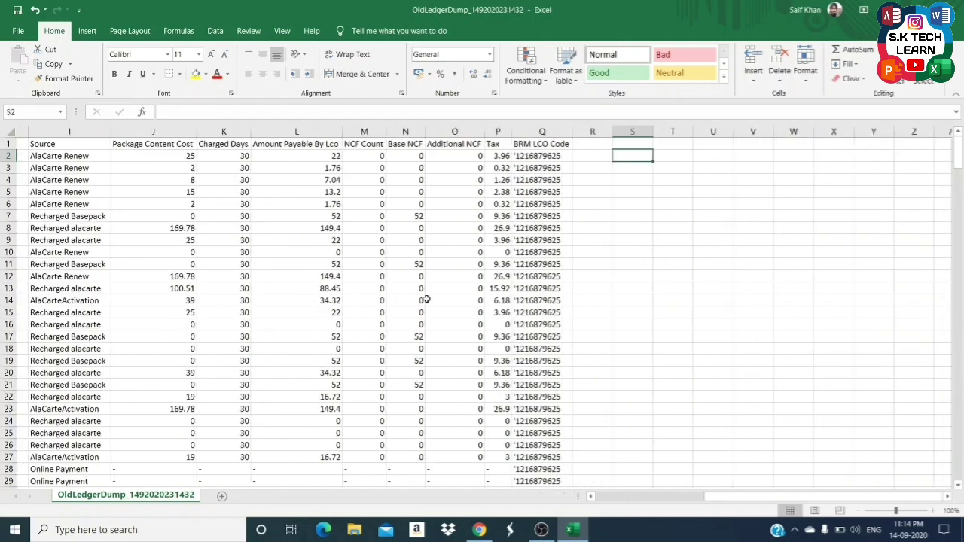
key("ctrl+Left")
key("ctrl+Left")
key("Left")
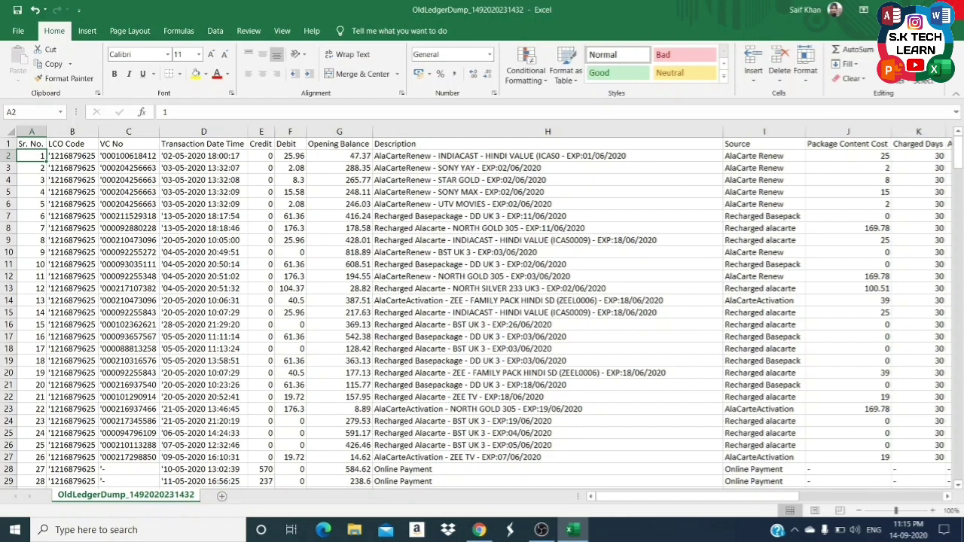
key("alt+F4")
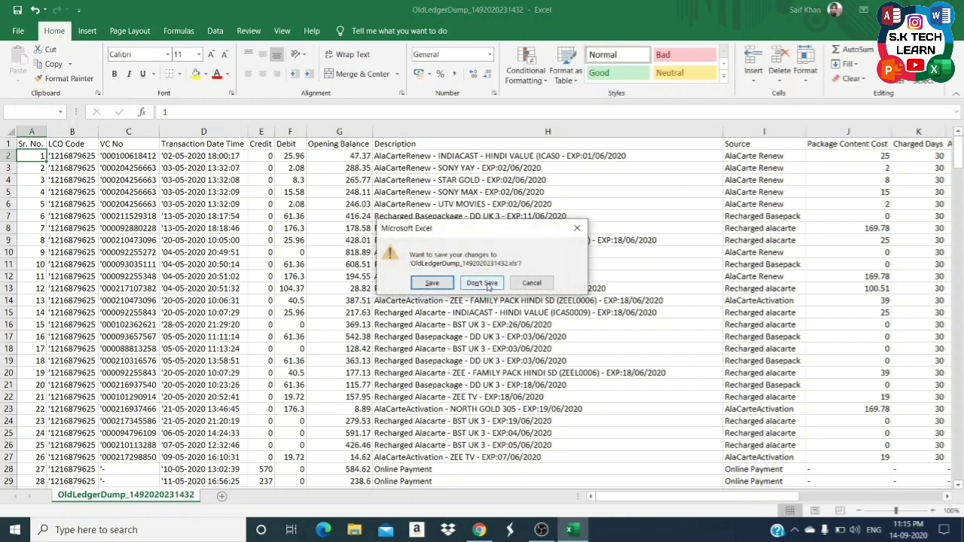
left_click(482, 284)
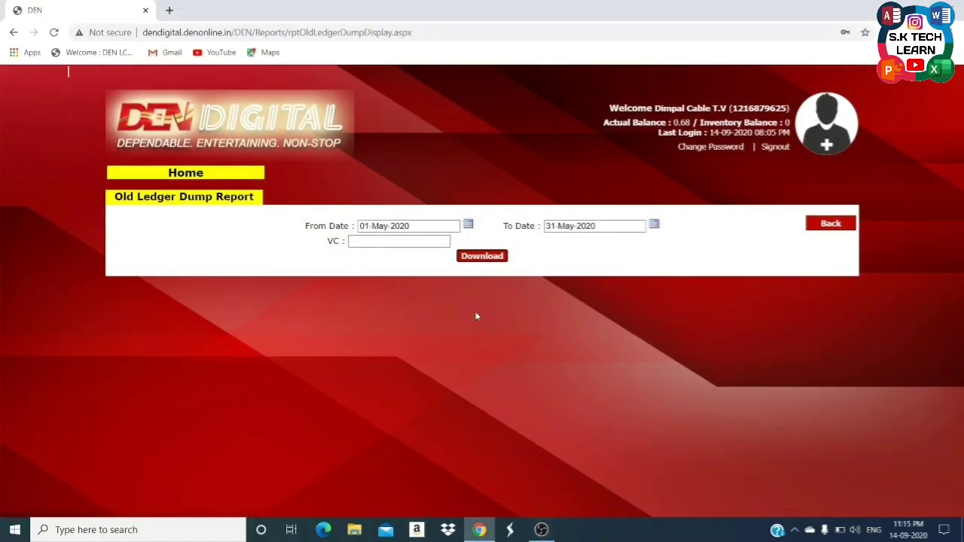
From the home page, go to Reports and open the Payment Gateway Status (PG Transaction Status) page.
left_click(189, 176)
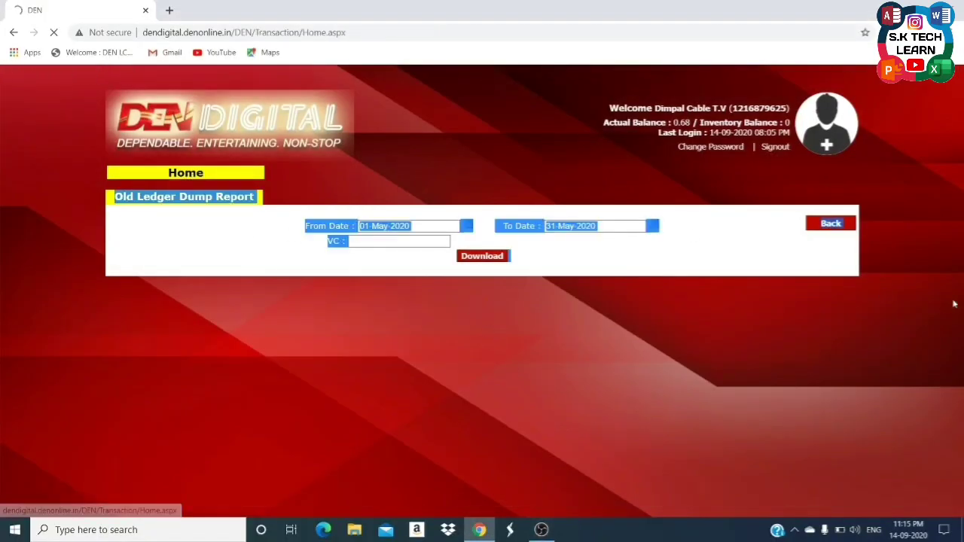
left_click(262, 386)
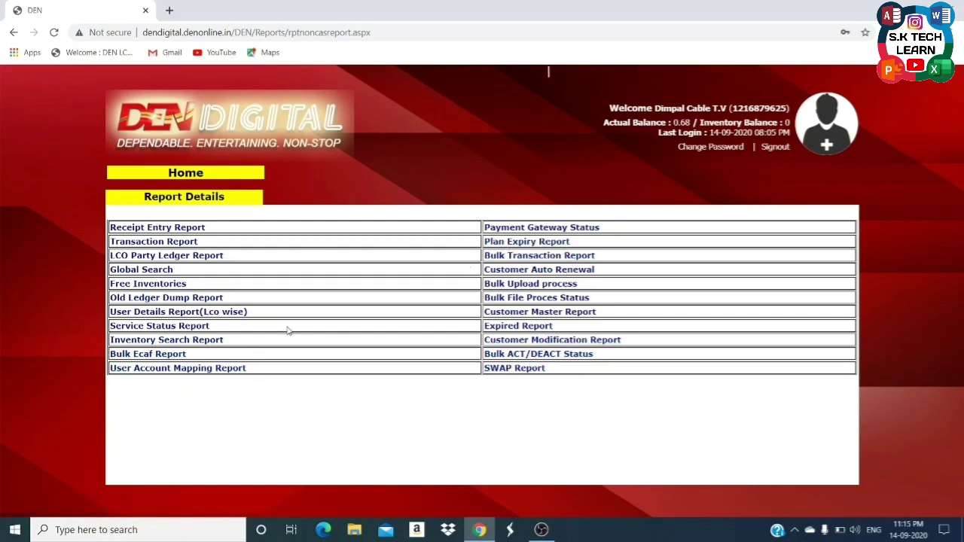
left_click(591, 228)
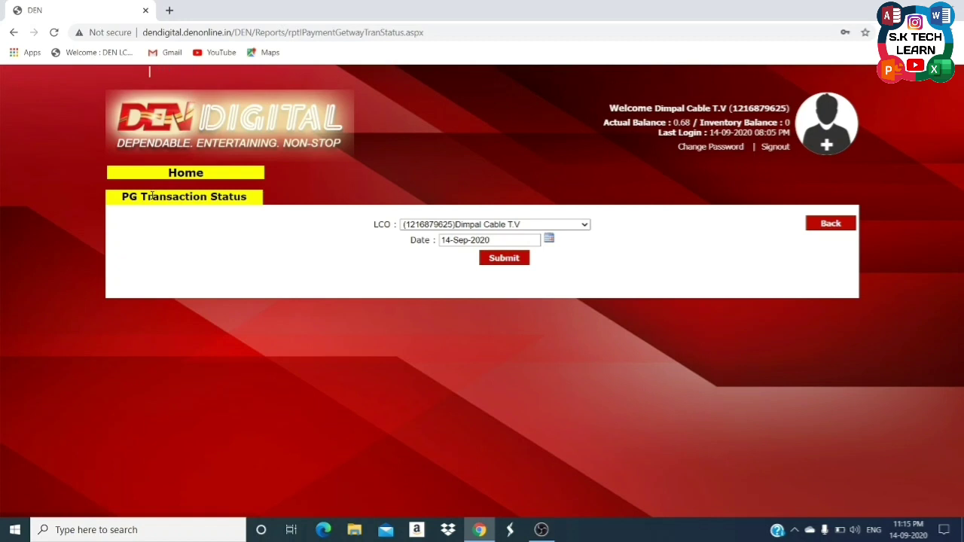
Show 09-Sep-2020 gateway transactions (two successes, one failure), then go back to Report Details.
left_click(550, 238)
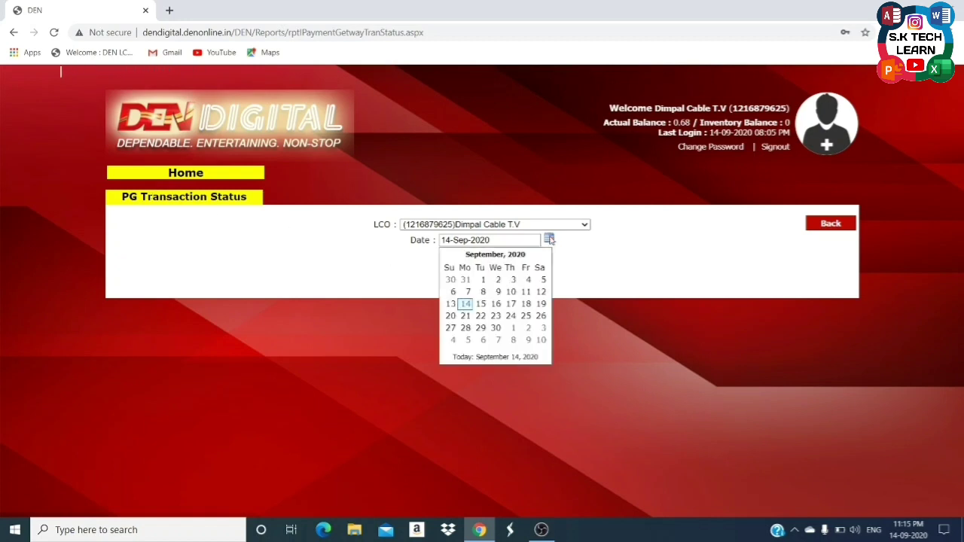
left_click(499, 294)
left_click(515, 260)
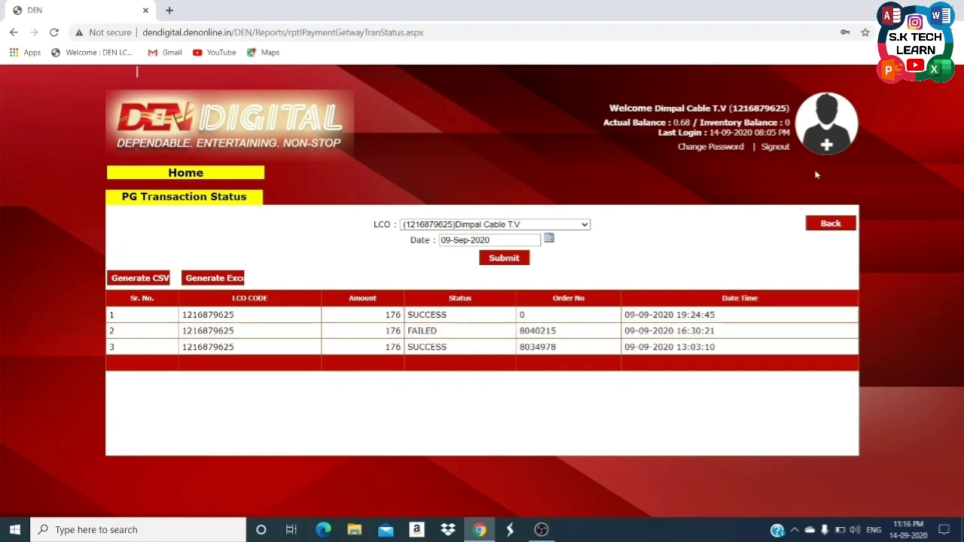
left_click(832, 224)
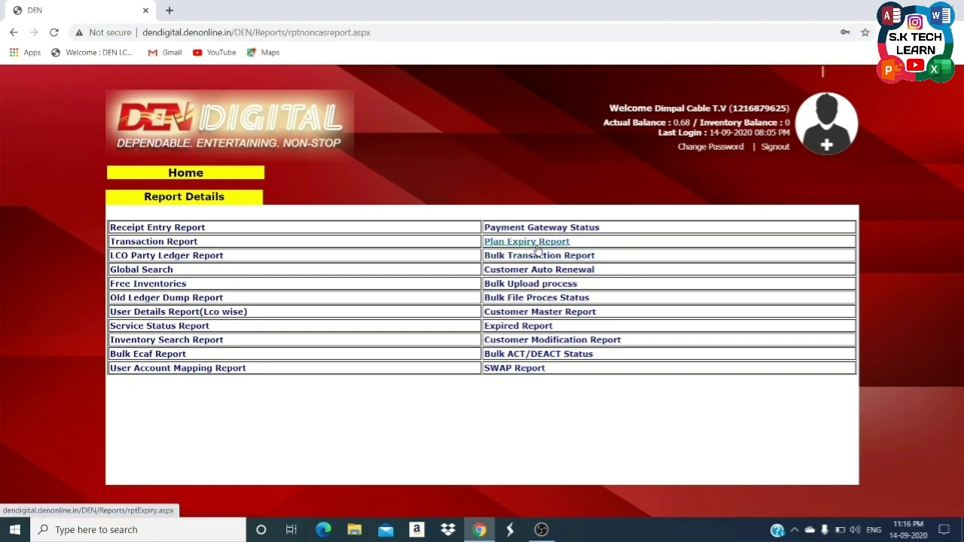
Generate the Plan Expiry Report for 14-Sep-2020 to 17-Sep-2020.
left_click(538, 248)
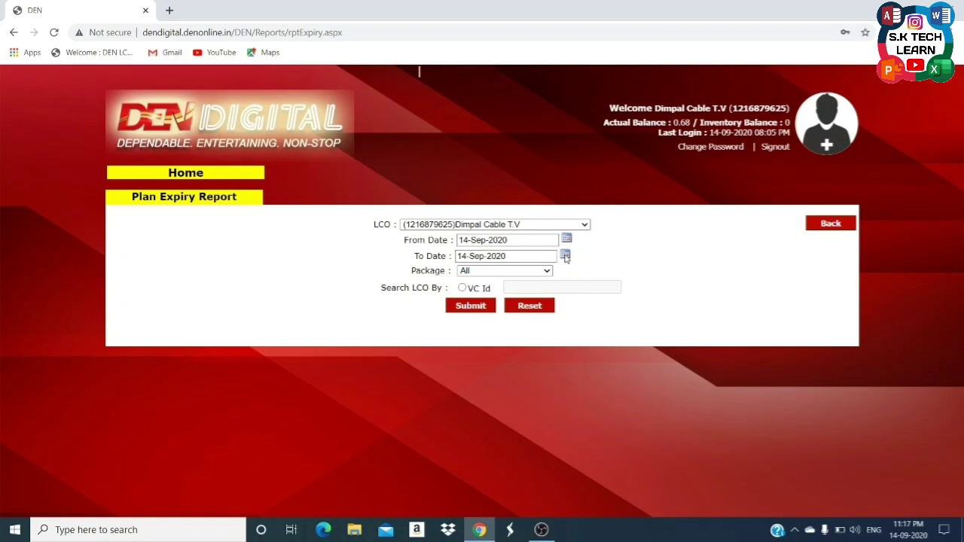
left_click(565, 257)
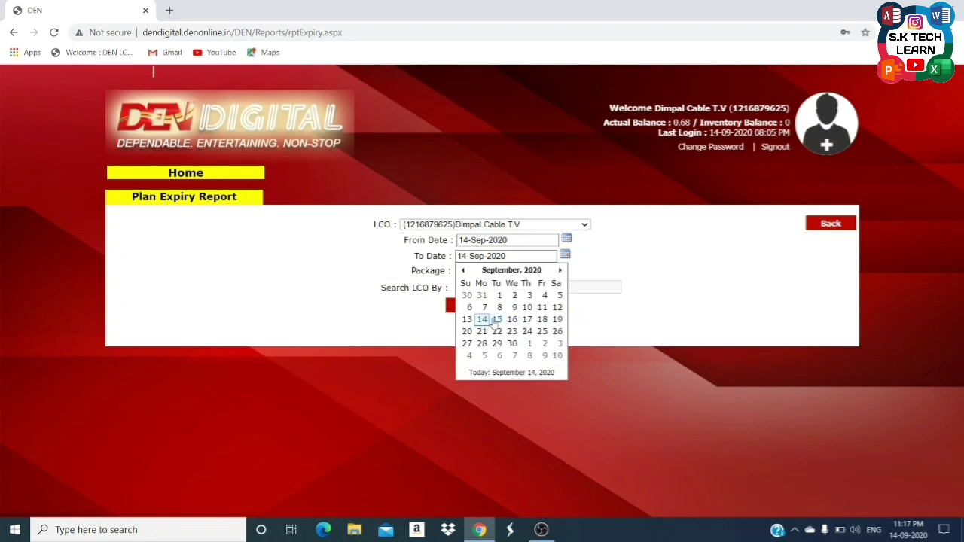
left_click(527, 320)
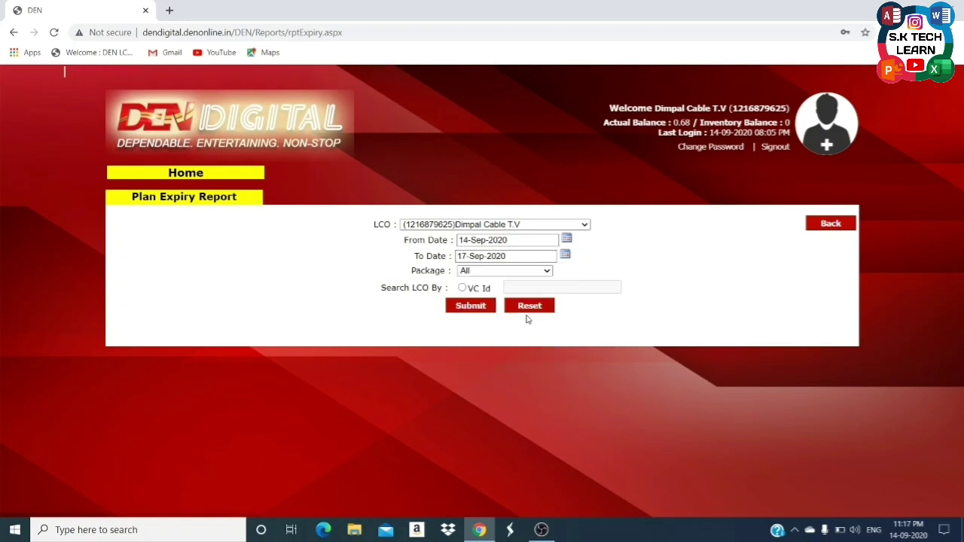
left_click(459, 310)
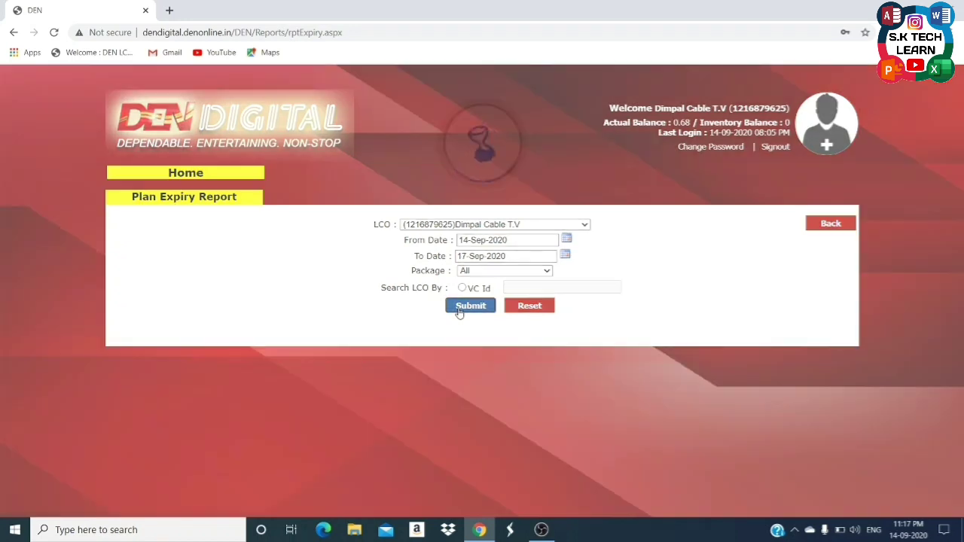
Scroll through the expiring accounts table, then return to the reports list.
scroll(614, 403, "down", 2)
scroll(614, 407, "down", 3)
scroll(567, 422, "up", 3)
scroll(344, 407, "down", 3)
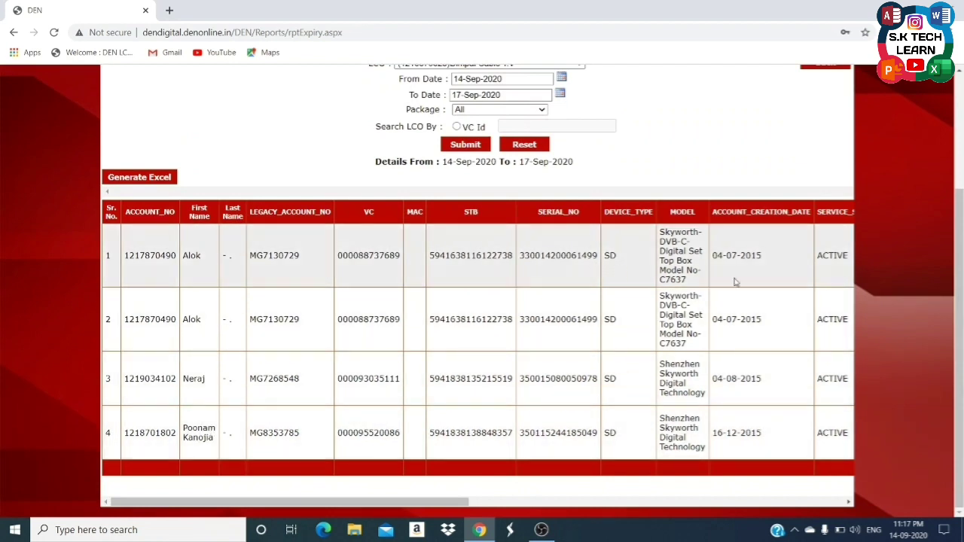
left_click_drag(344, 502, 68, 457)
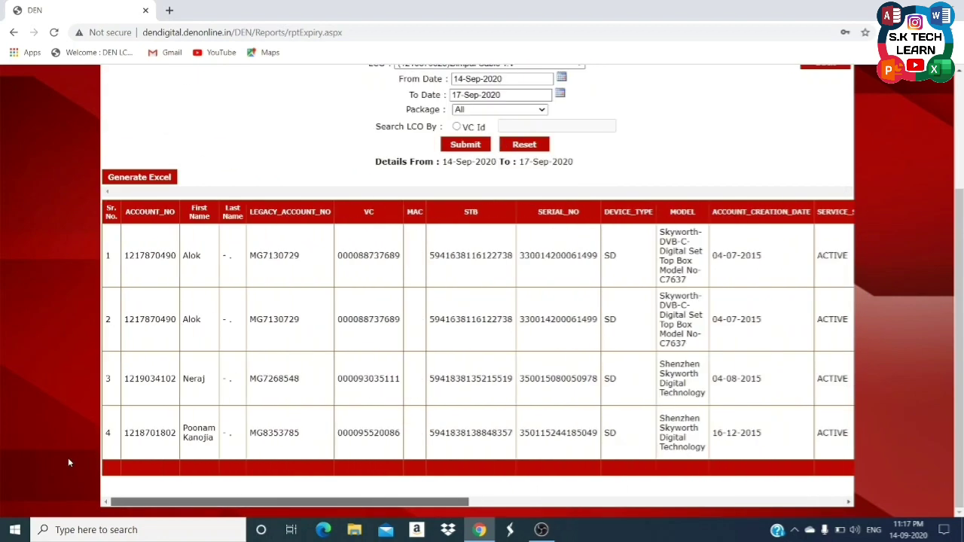
scroll(267, 344, "up", 2)
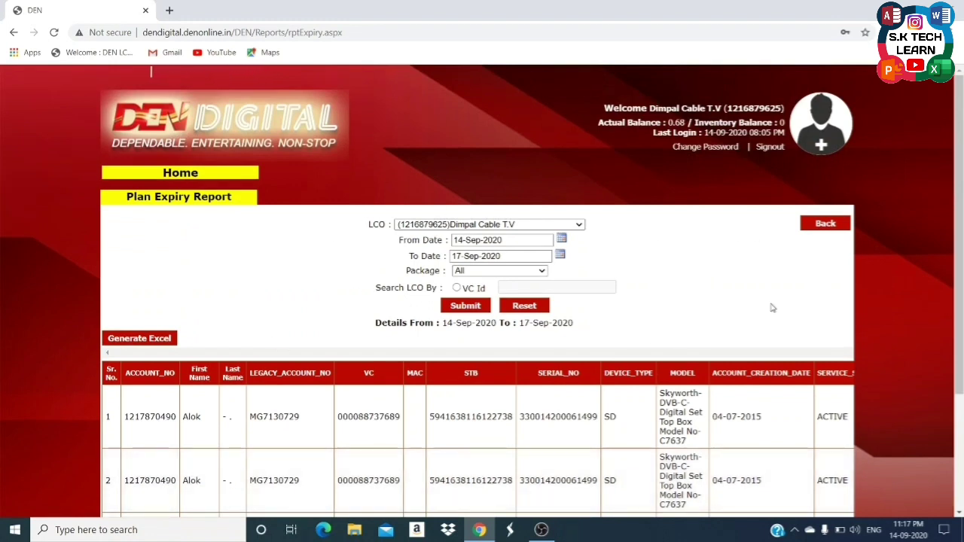
left_click(829, 225)
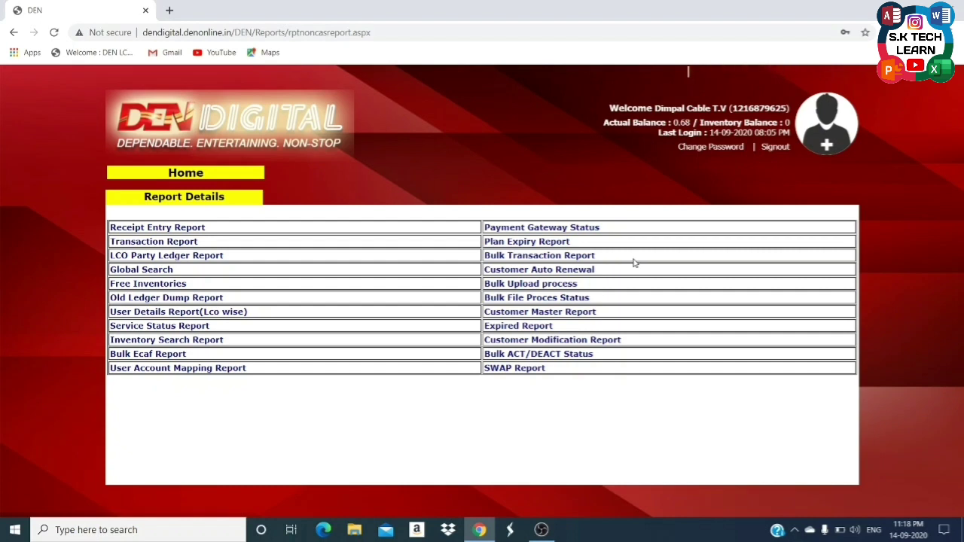
View the Bulk Transaction Report, go back, then open Customer Auto Renewal showing one Active account.
left_click(591, 256)
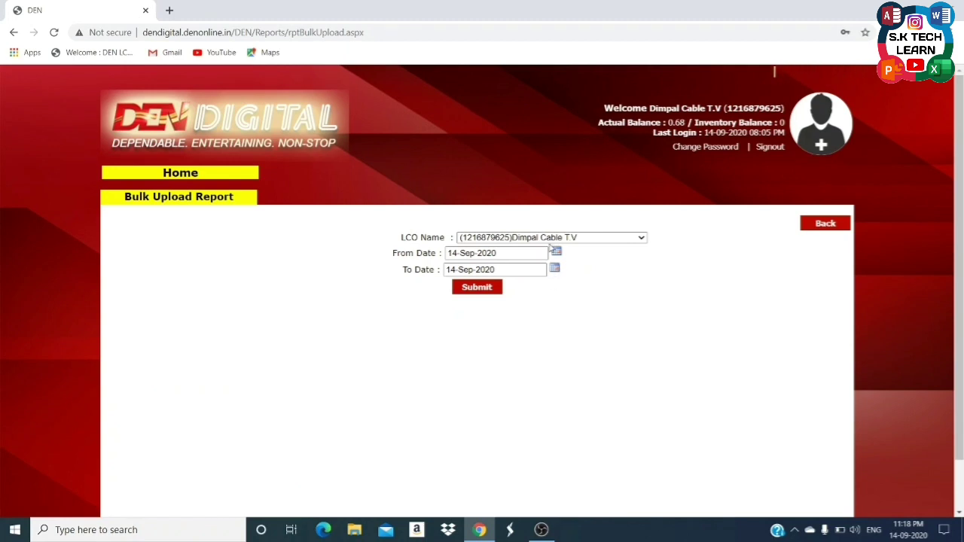
left_click(831, 224)
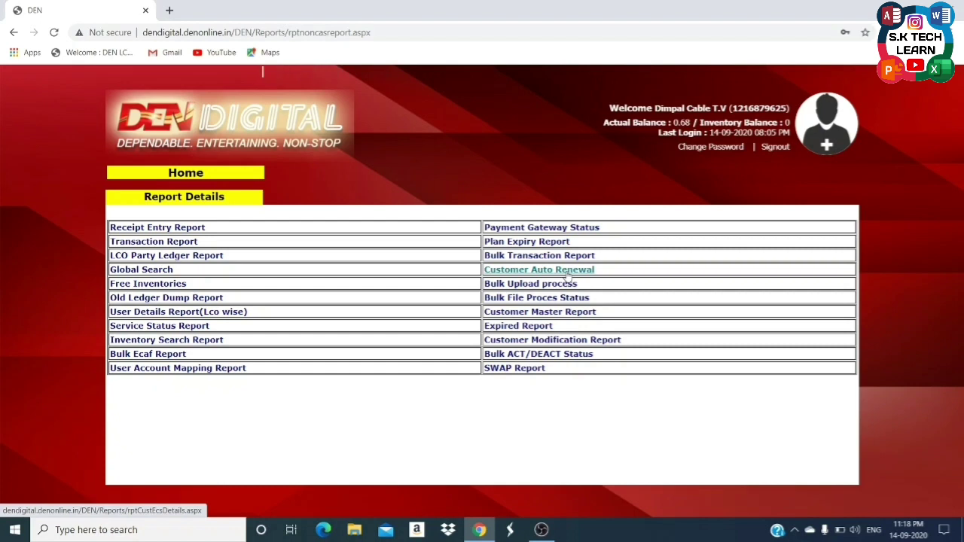
left_click(568, 274)
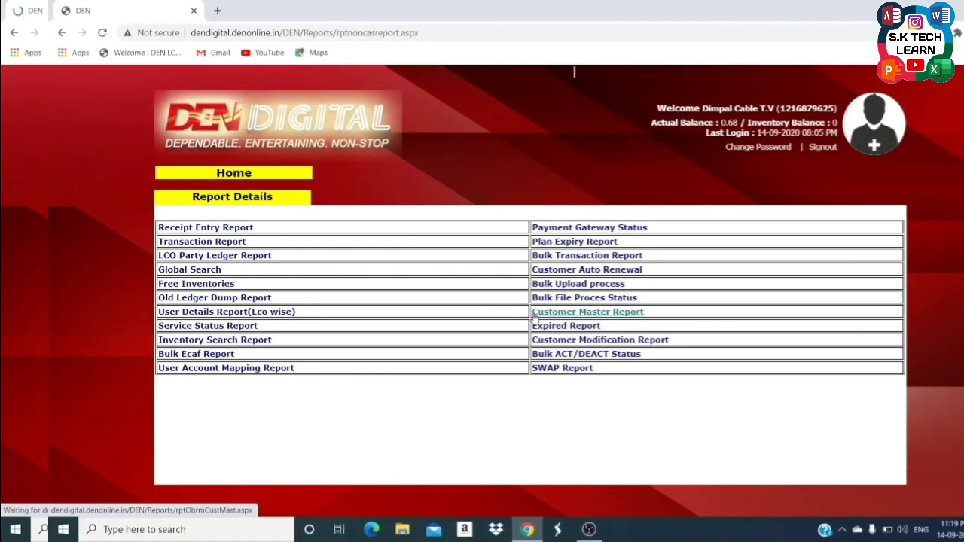
Download the Current CMR Customer Master Report by LCO Code and open its zip in WinRAR.
left_click(582, 313)
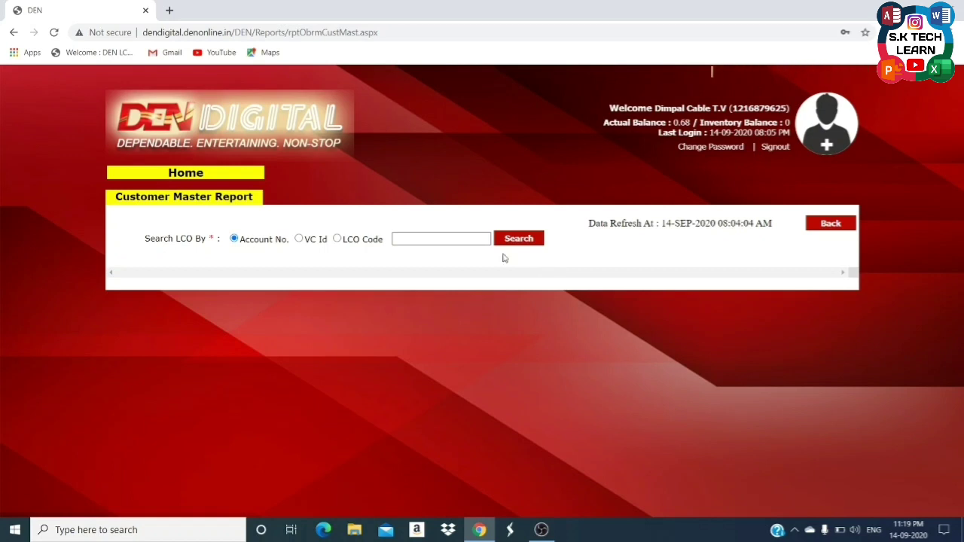
left_click(337, 239)
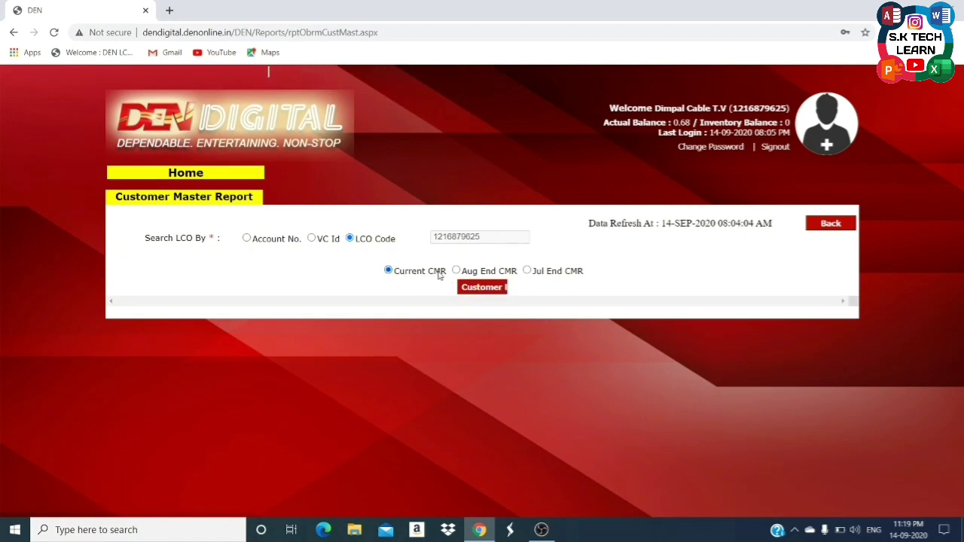
left_click(488, 294)
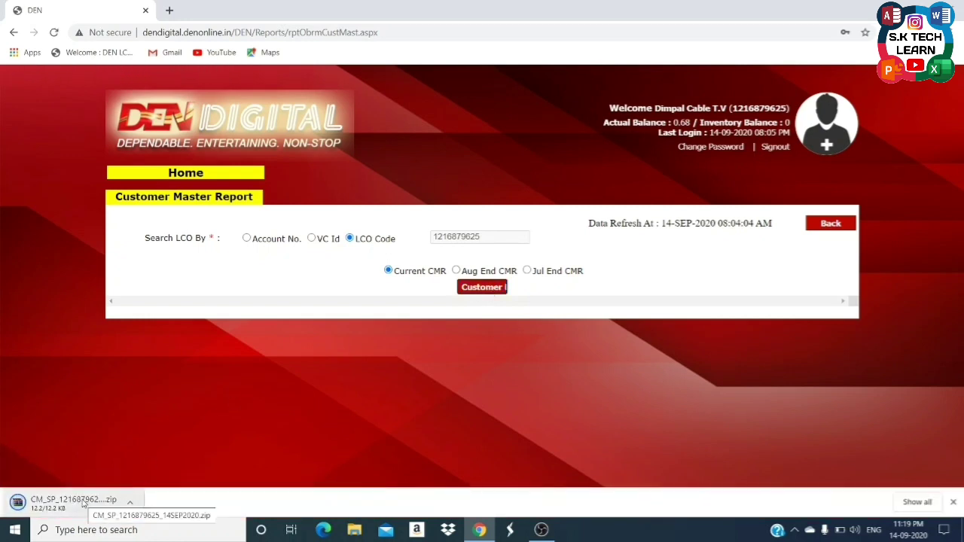
left_click(83, 504)
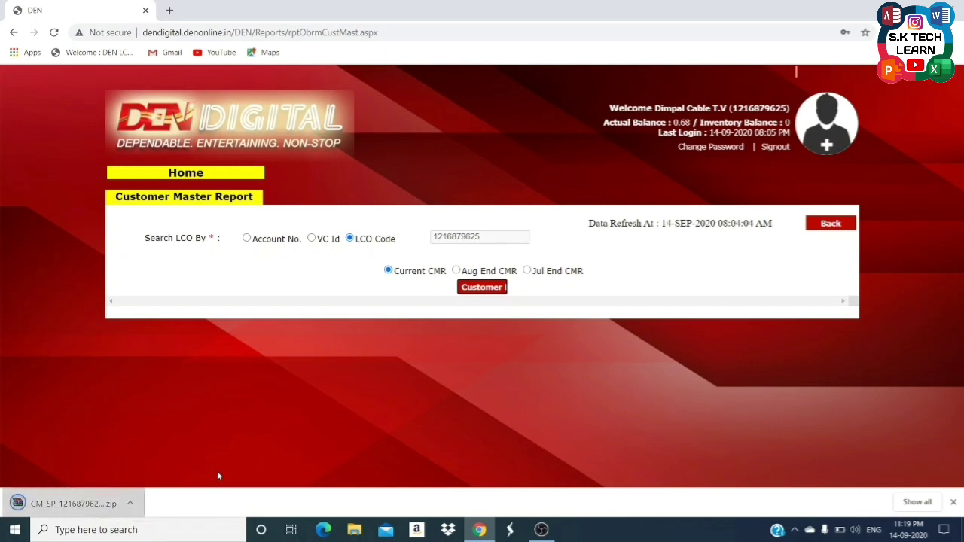
left_click(50, 503)
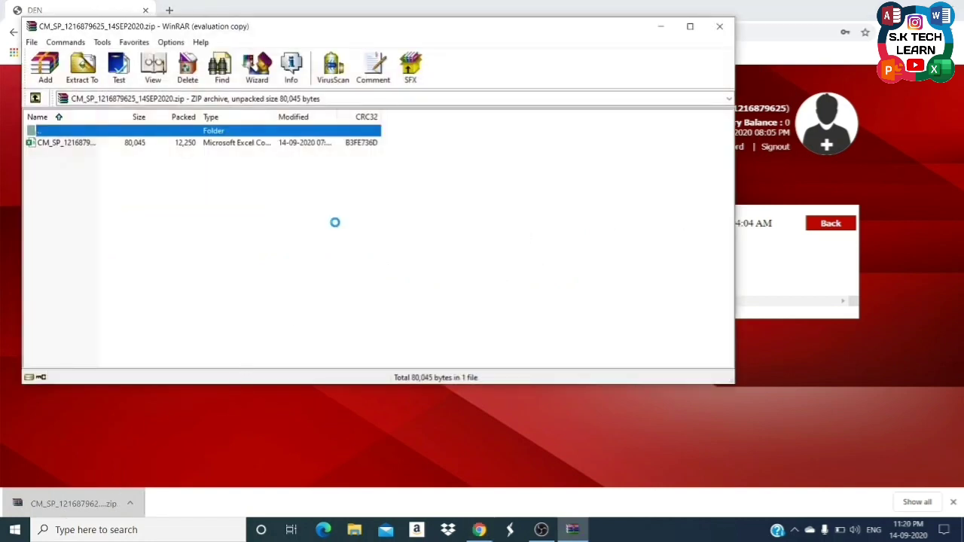
Open the customer master spreadsheet from the archive and autofit all its columns.
left_click(446, 210)
left_click(321, 145)
double_click(321, 146)
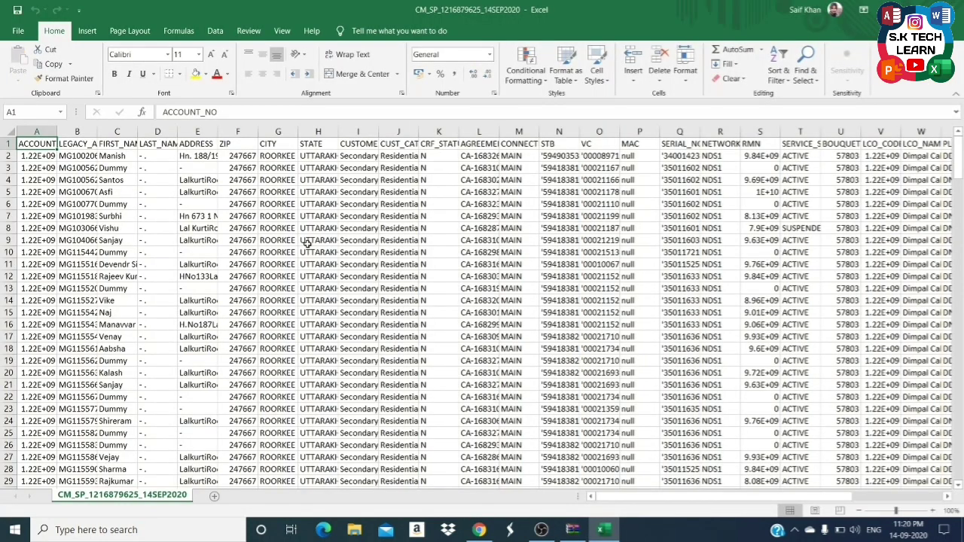
key("ctrl+a")
key("alt+h")
key("o")
key("i")
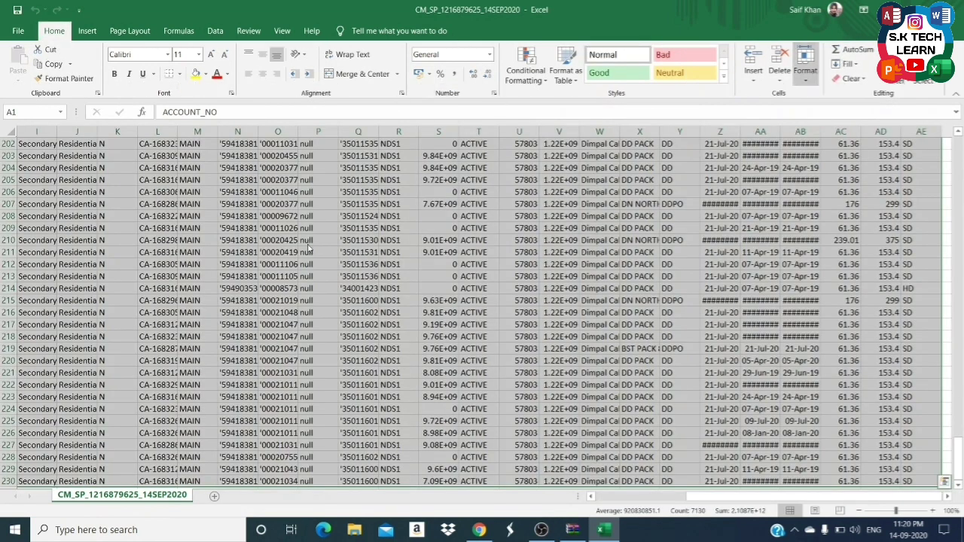
Browse the first customer's details: STATE, SERIAL_NO, RMN, service status and ACCOUNT_NO.
key("Down")
key("Right")
key("Right")
key("Right")
key("Right")
key("Right")
key("Right")
key("Right")
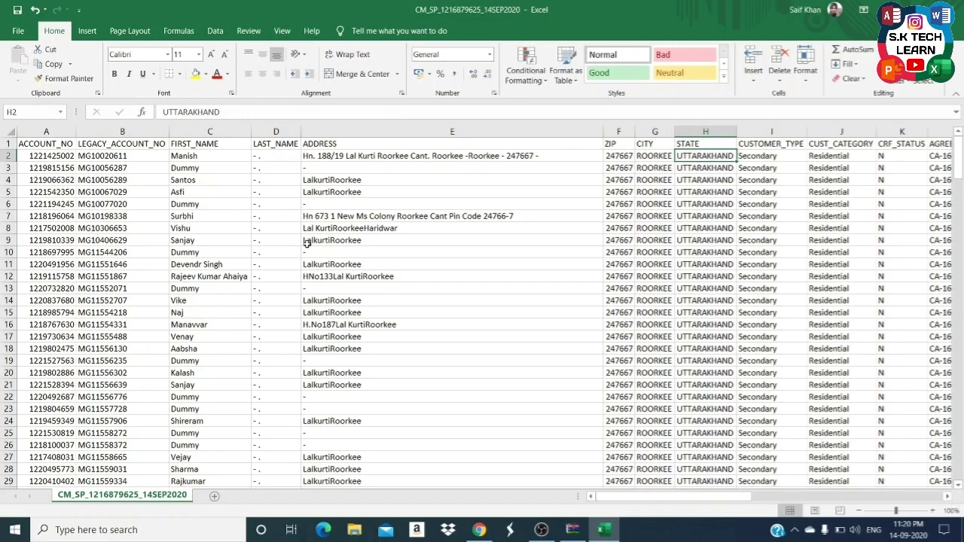
key("Right")
key("Right")
key("Right")
key("Right")
key("Right")
key("Right")
key("Right")
key("Right")
key("Right")
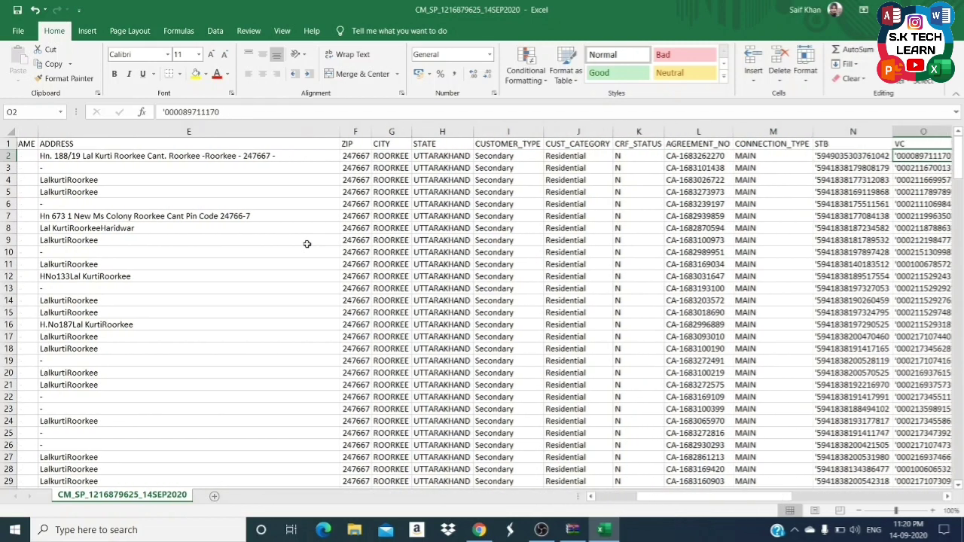
key("Right")
key("Right")
key("Right")
key("Right")
key("Left")
key("Left")
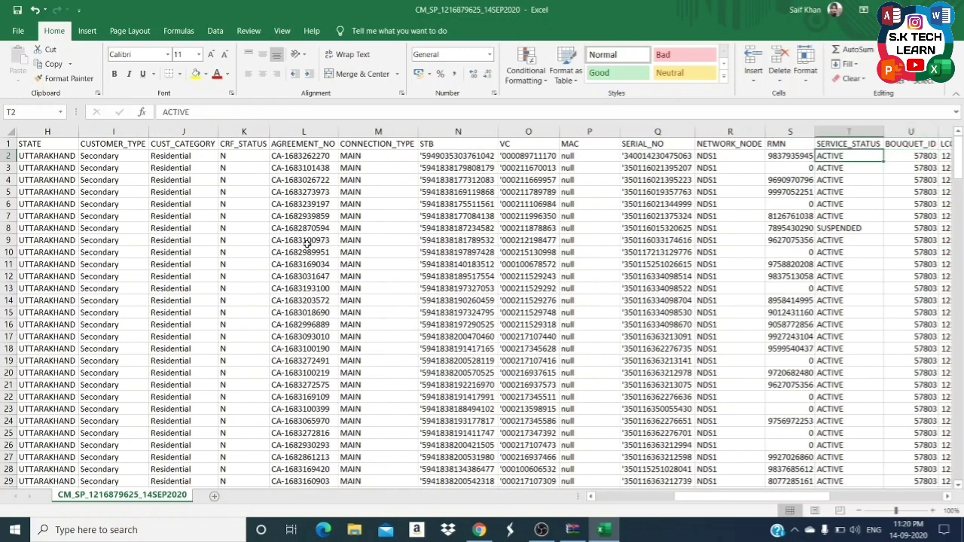
key("Left")
key("Left")
key("Left")
key("Right")
key("Right")
key("Right")
key("Right")
key("Right")
key("Right")
key("Right")
key("Right")
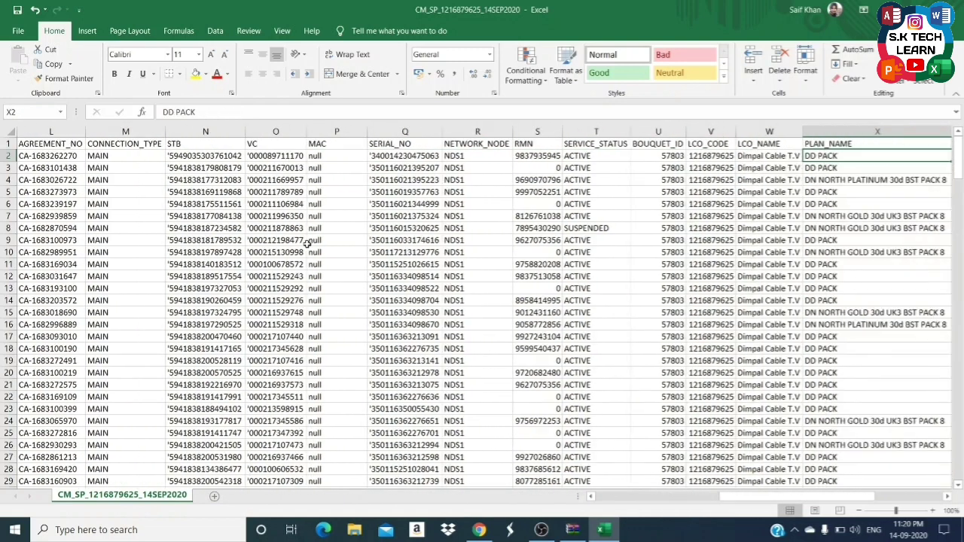
key("Home")
key("Up")
key("Down")
key("Down")
key("Down")
key("Down")
key("Down")
key("Down")
Review the MAC column and last customer row 230, then close Excel without saving.
key("ctrl+Down")
key("Right")
key("Right")
key("Right")
key("Right")
key("Right")
key("Right")
key("Right")
key("Right")
key("Right")
key("Right")
key("Right")
key("Right")
key("Right")
key("Right")
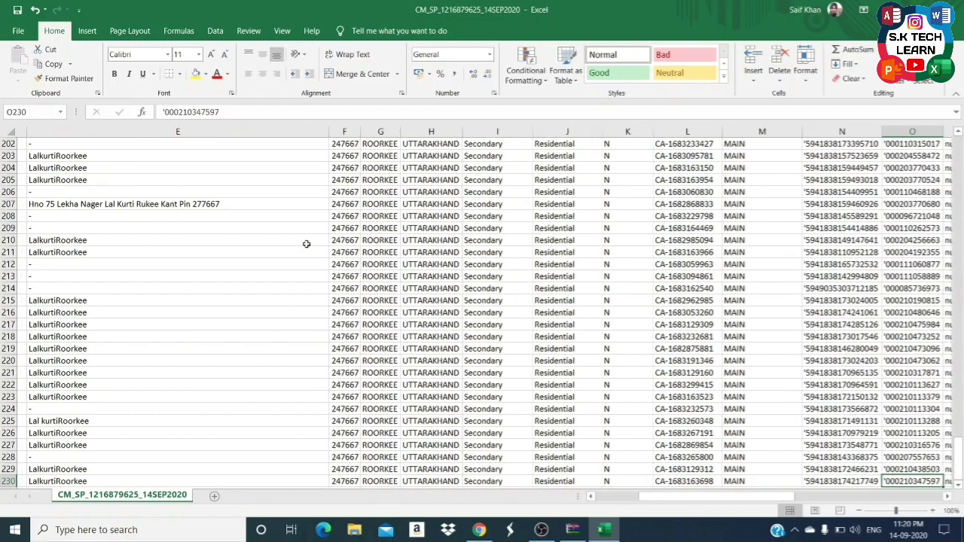
key("Right")
key("ctrl+Up")
key("Down")
key("ctrl+Down")
key("Left")
key("Left")
key("Left")
key("Left")
key("Right")
key("Right")
key("Right")
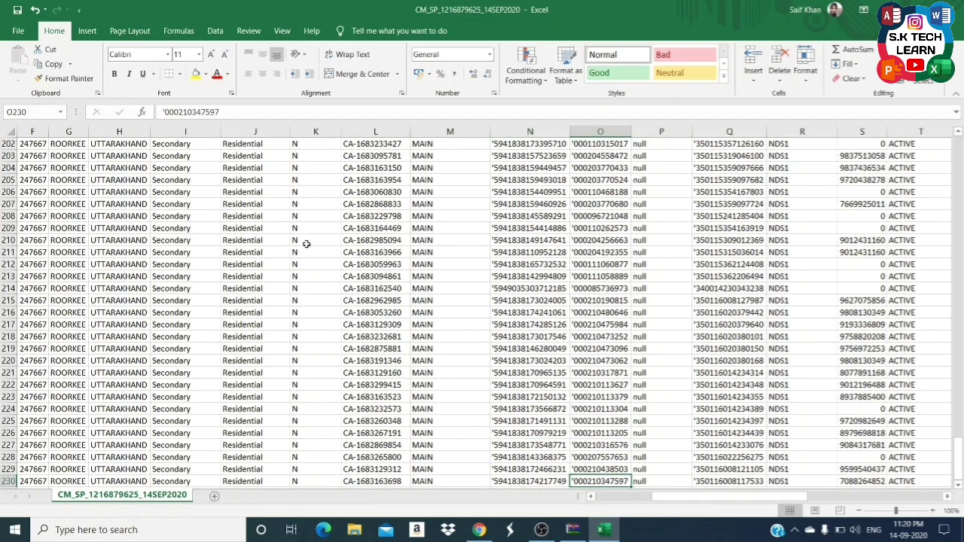
key("Home")
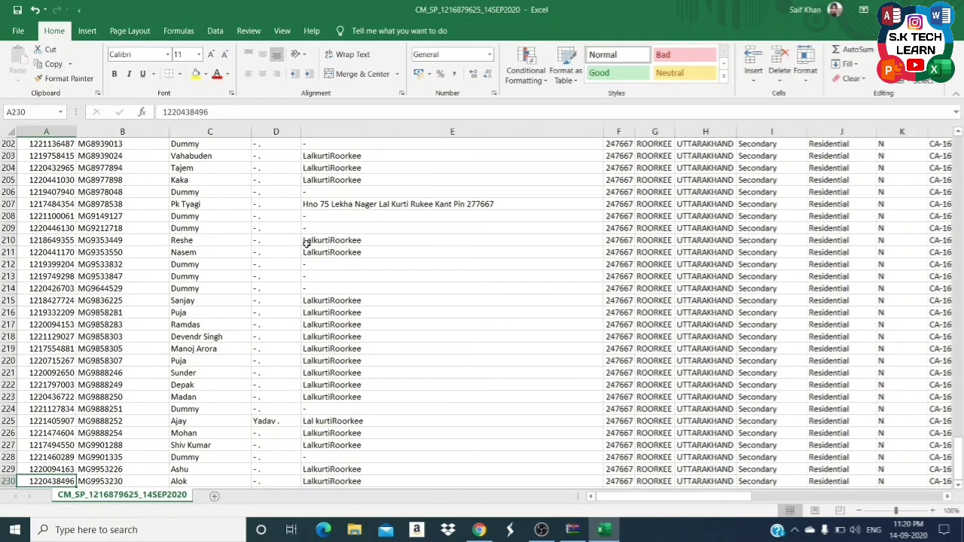
key("Right")
key("Right")
key("Right")
key("Right")
key("Right")
key("Right")
key("Right")
key("Right")
key("Left")
key("Home")
key("ctrl+w")
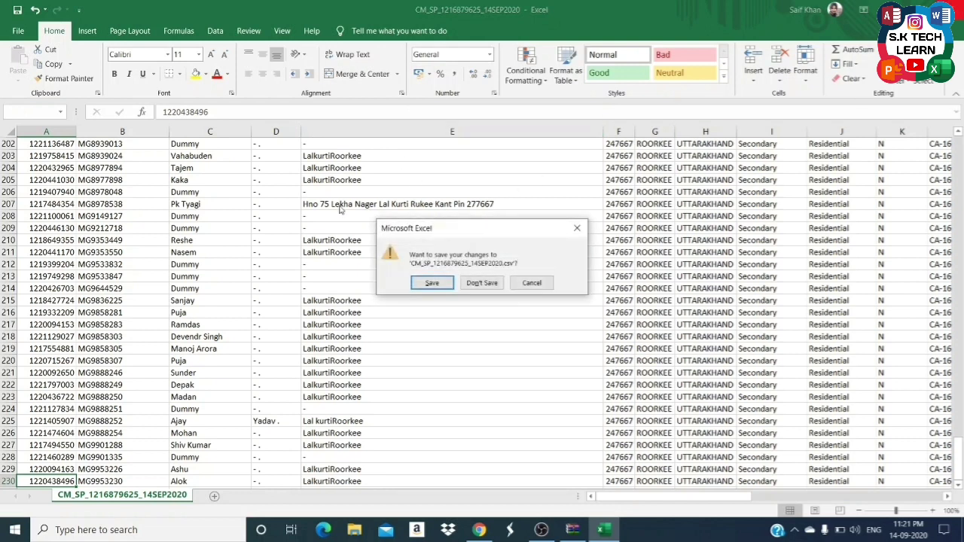
left_click(479, 287)
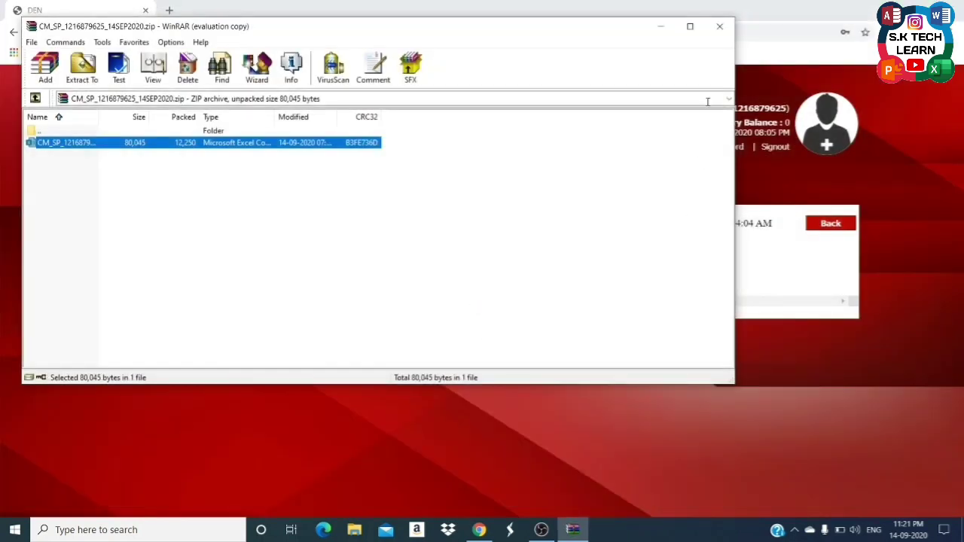
Close WinRAR, return to the portal Home, and open the E-CAF Entry Form for existing customers.
left_click(713, 26)
left_click(813, 225)
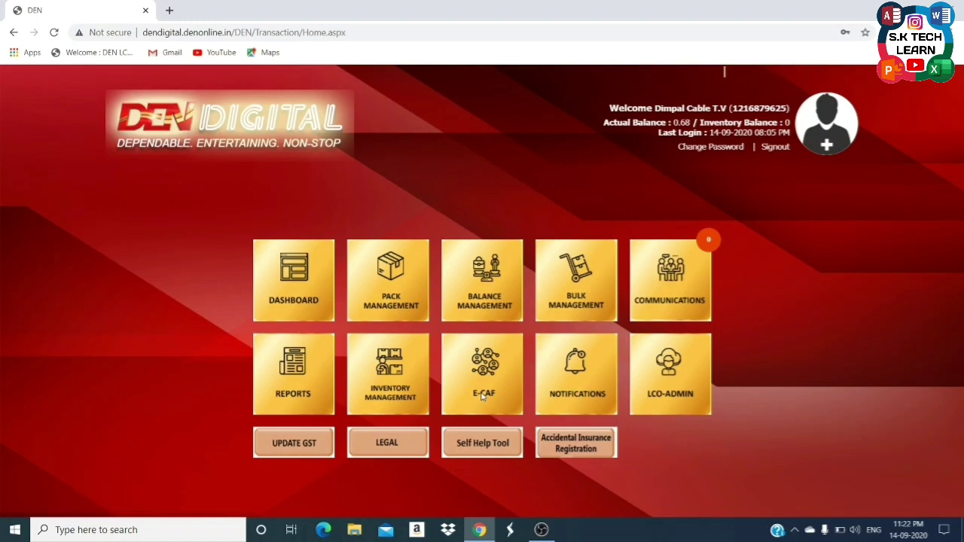
left_click(482, 392)
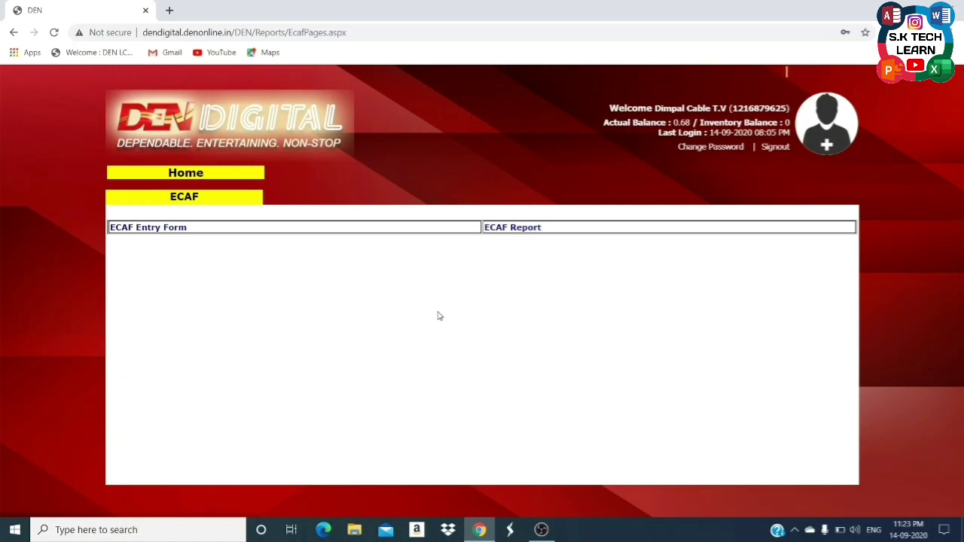
left_click(171, 233)
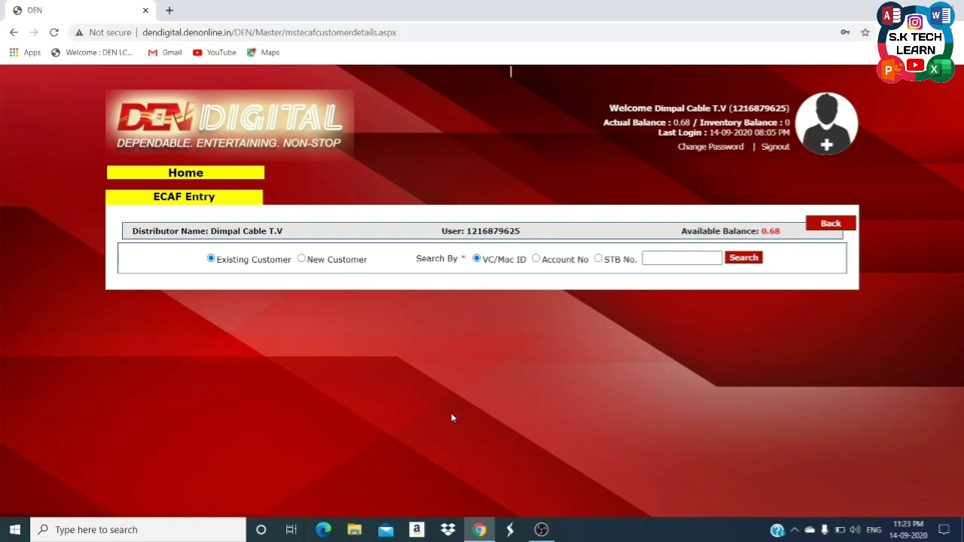
left_click(708, 257)
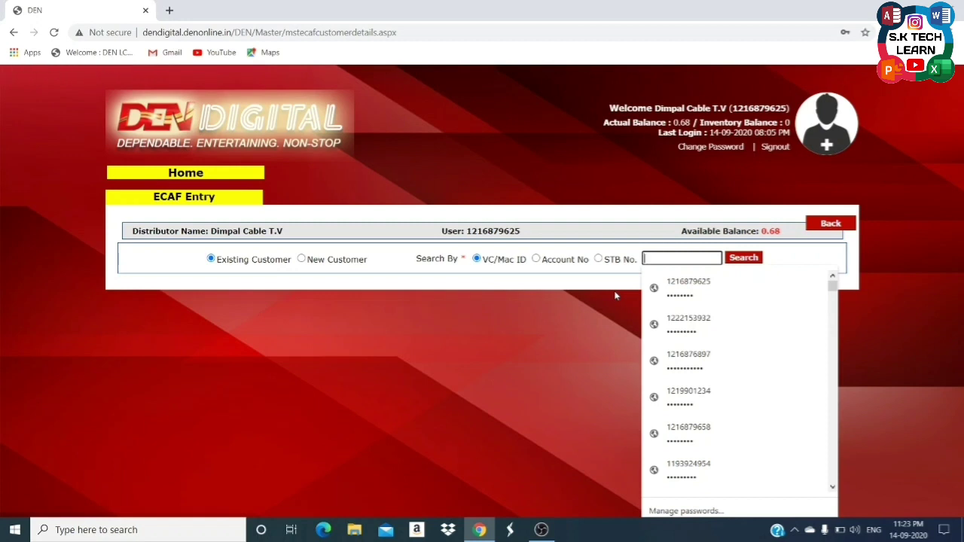
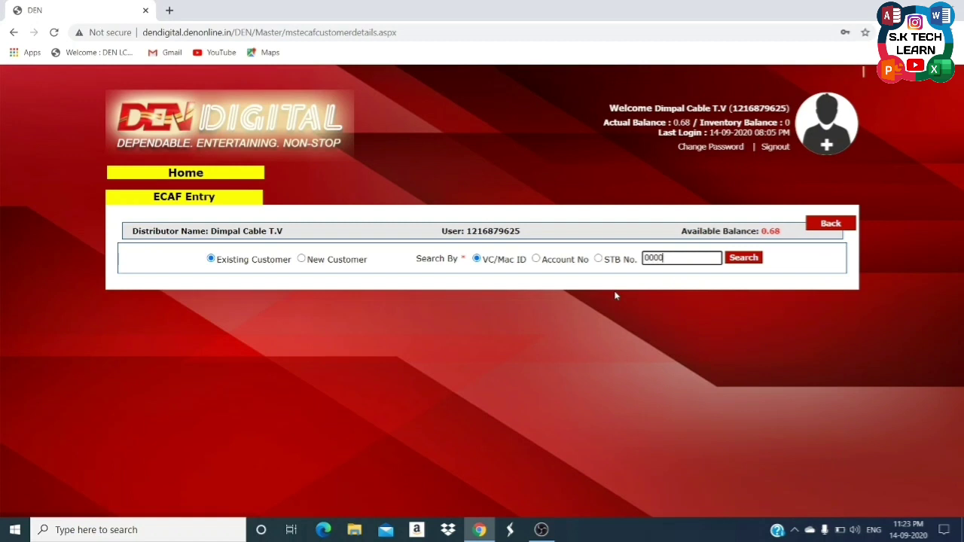
left_click(748, 263)
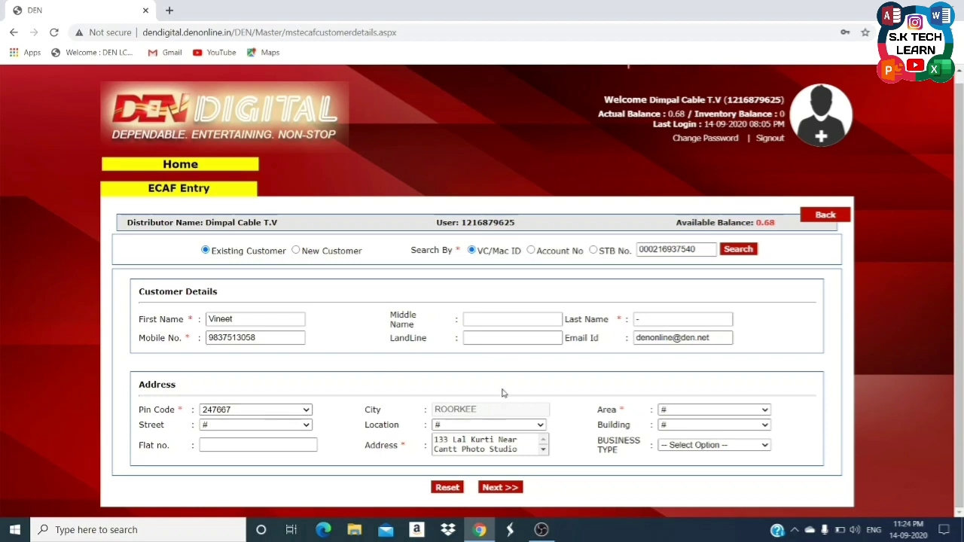
left_click(826, 216)
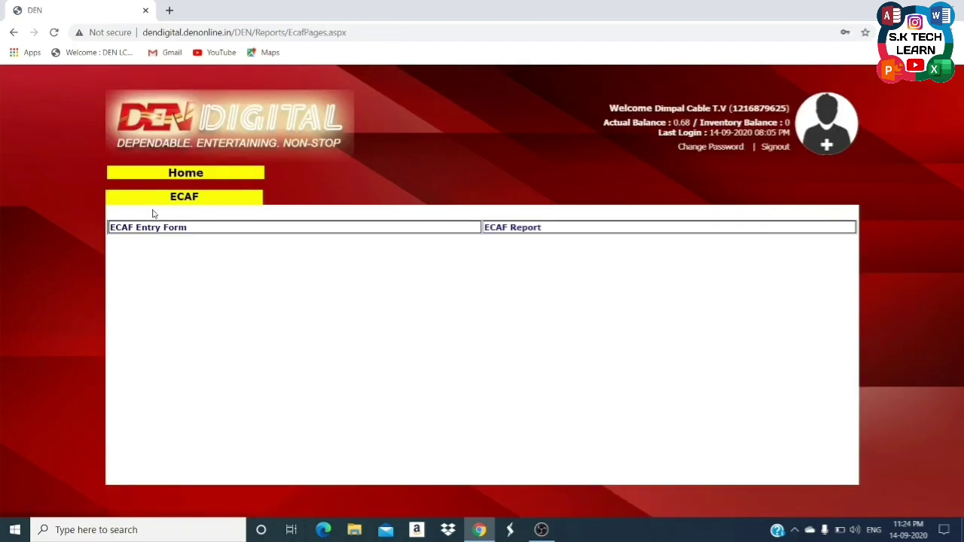
left_click(142, 228)
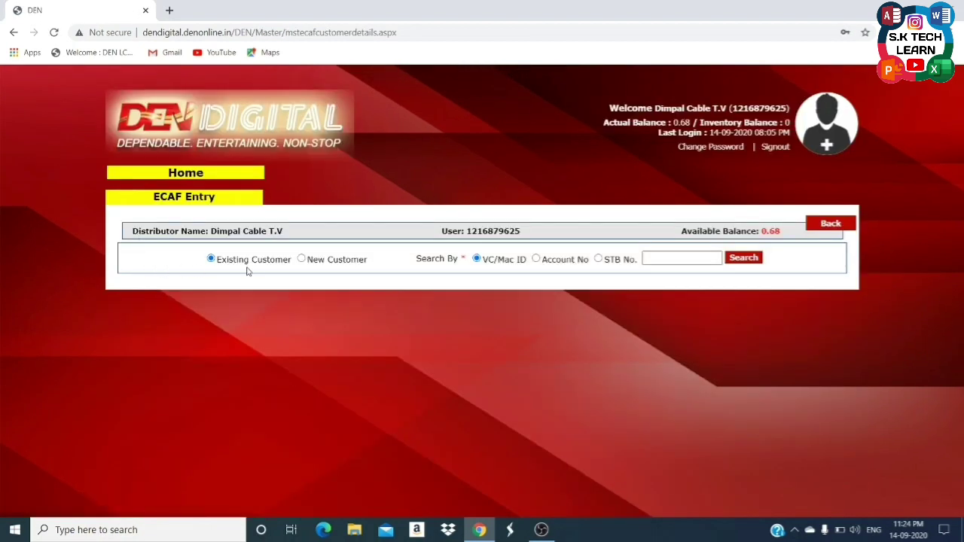
Switch the ECAF Entry form to New Customer, start the VC ID field, then return Home.
left_click(308, 263)
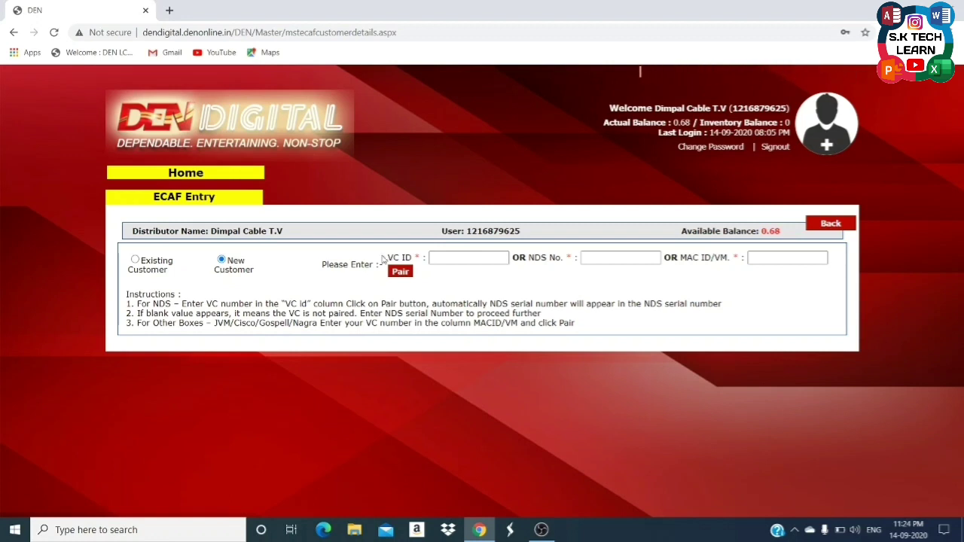
left_click(485, 260)
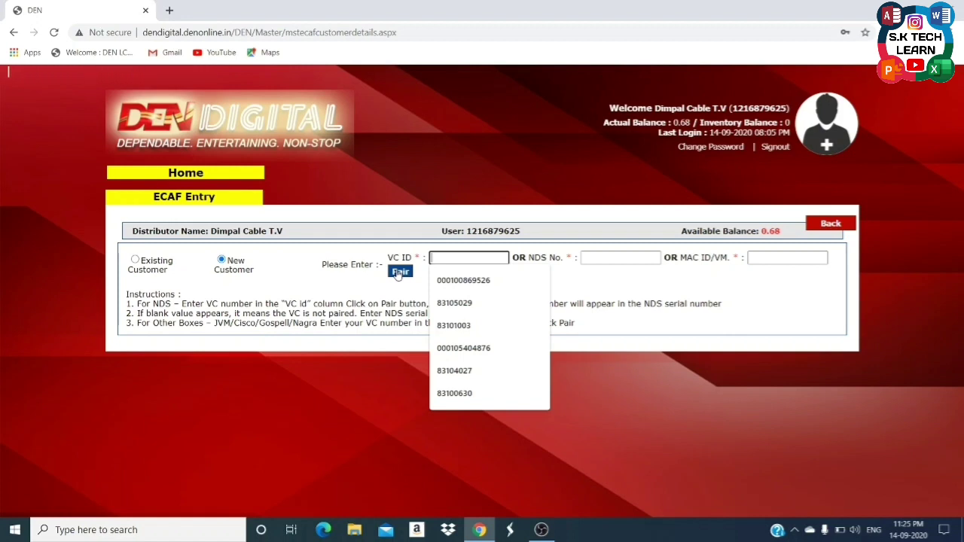
left_click(847, 228)
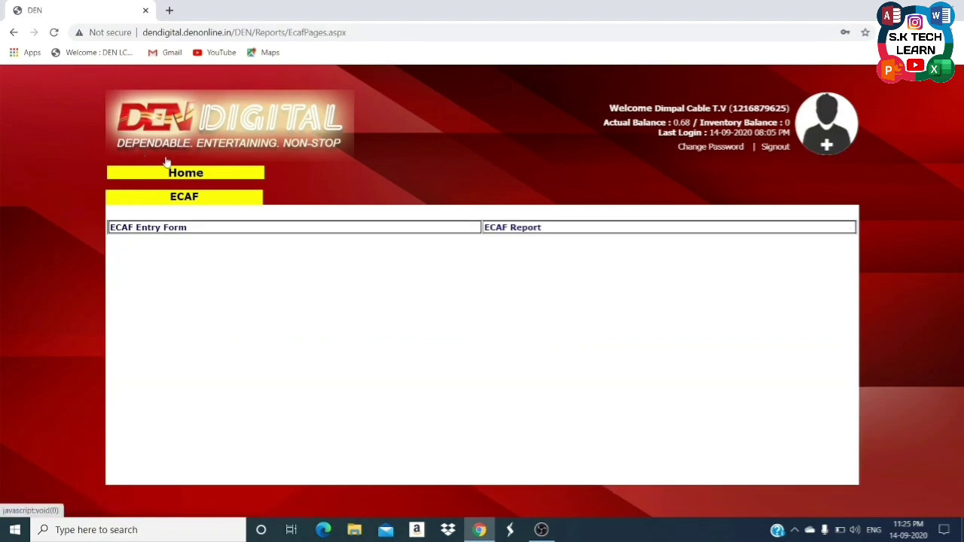
left_click(177, 172)
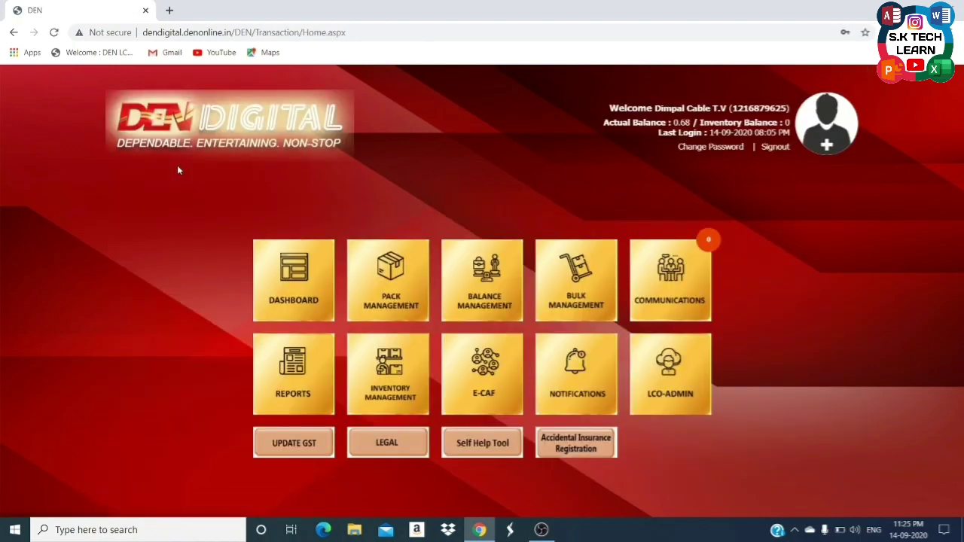